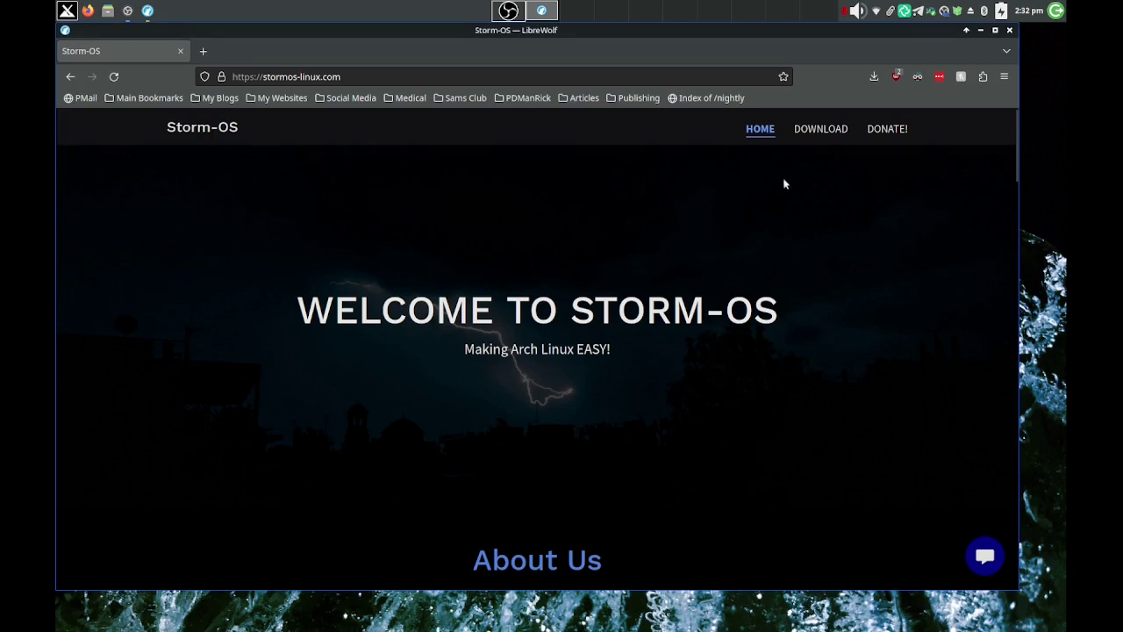
# Open the Storm-OS download page and choose the download of the Free option.
pyautogui.click(823, 129)
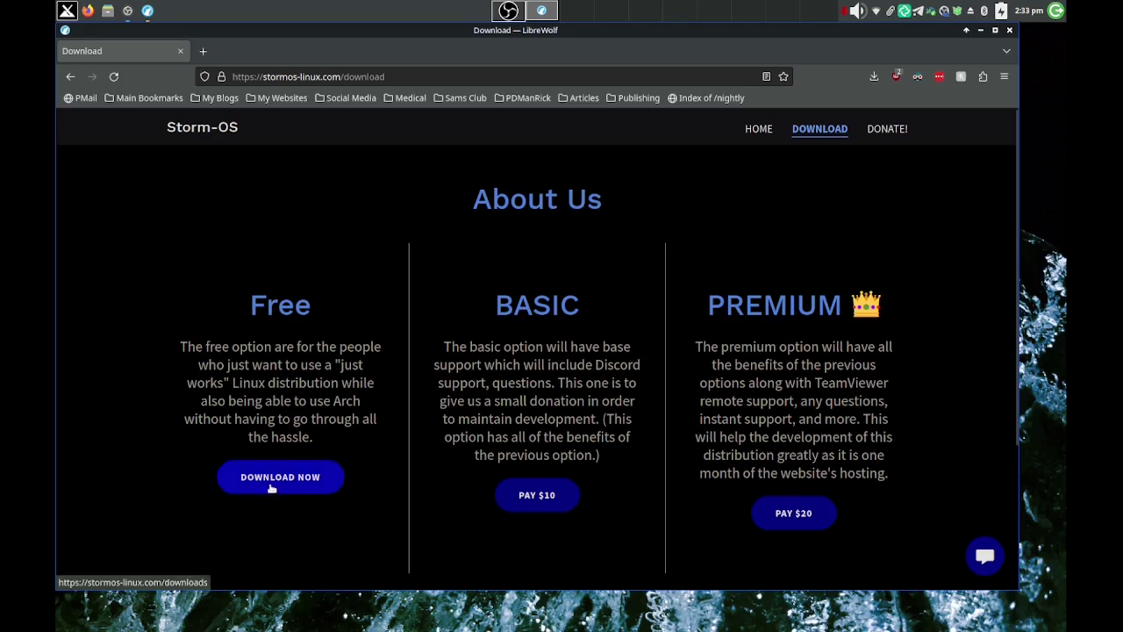
pyautogui.click(271, 489)
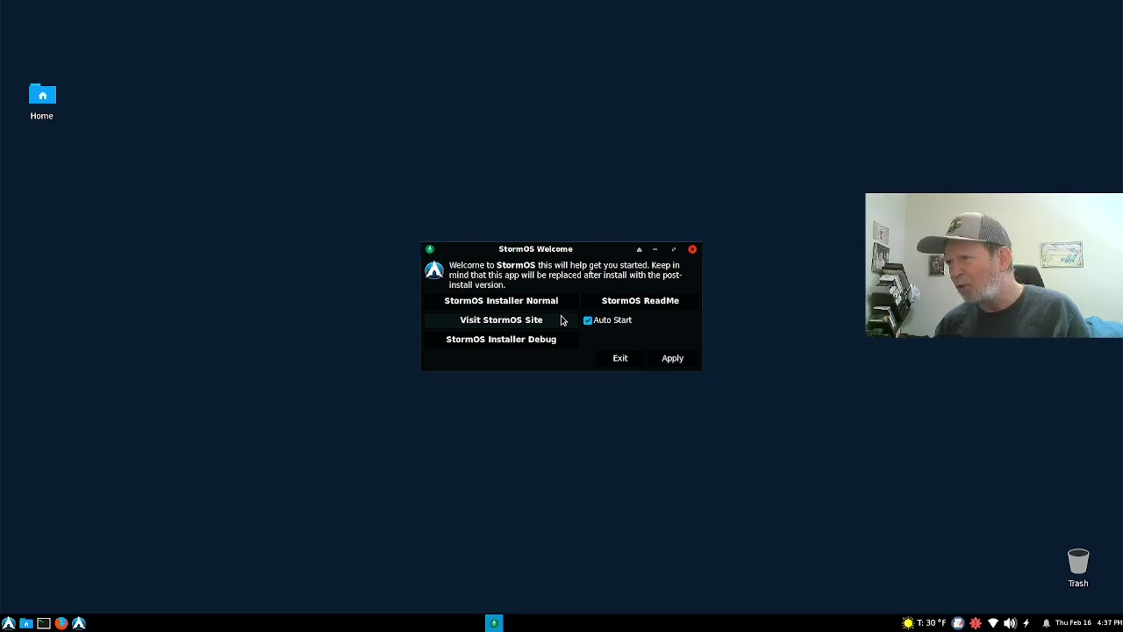
# Exit the StormOS Welcome window and open the desktop settings.
pyautogui.click(619, 360)
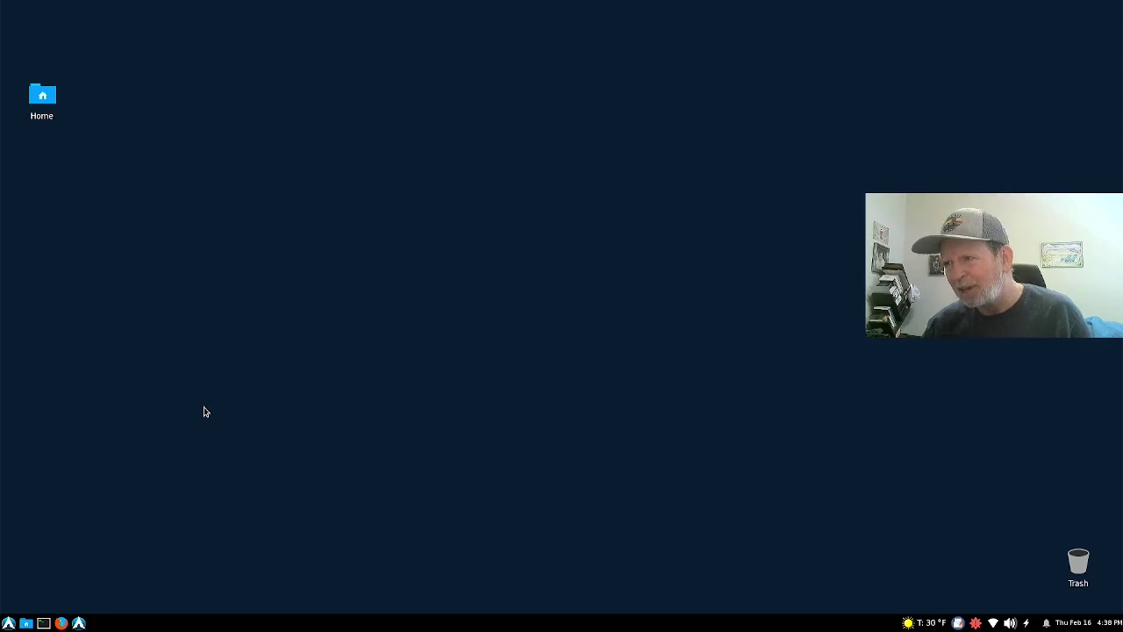
pyautogui.rightClick(223, 394)
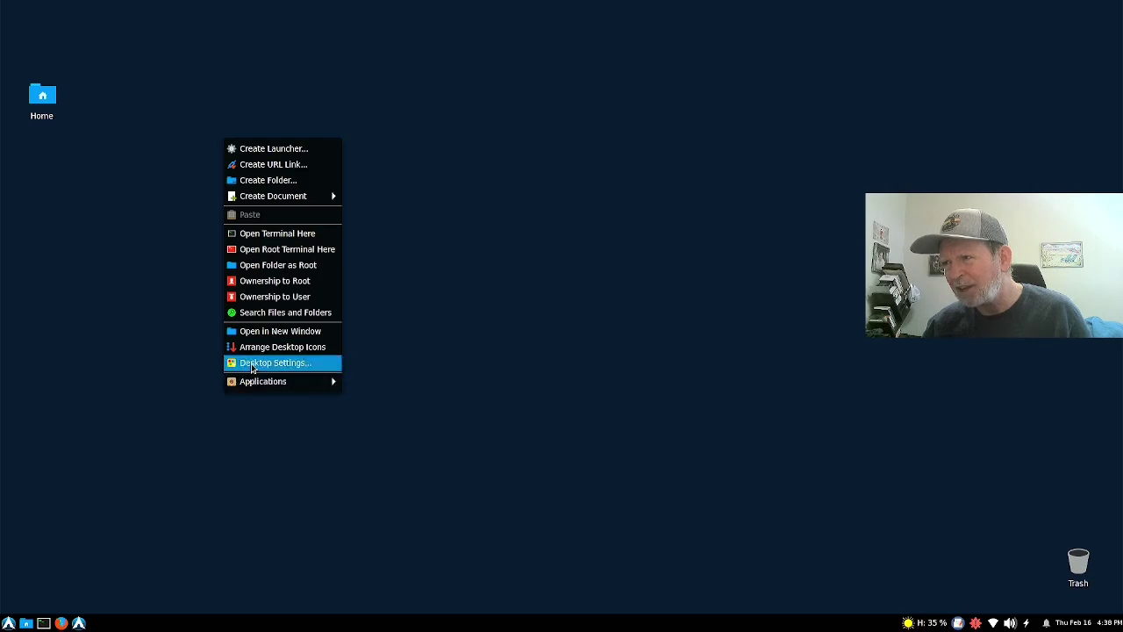
pyautogui.click(252, 364)
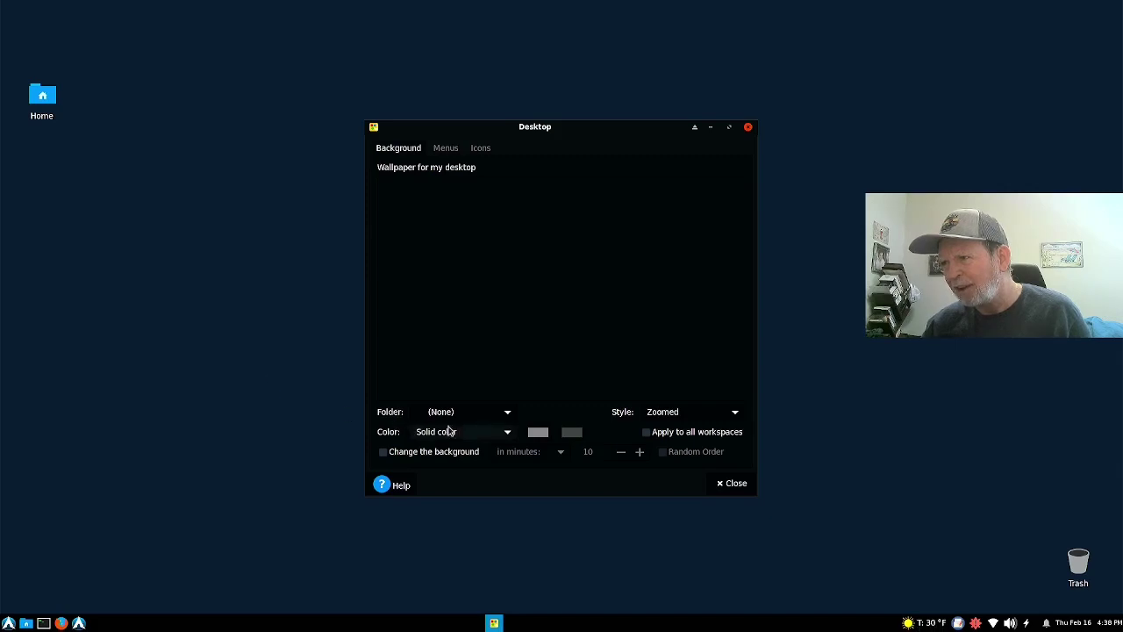
# Set the wallpaper folder to /usr/share/backgrounds/stormos.
pyautogui.click(512, 420)
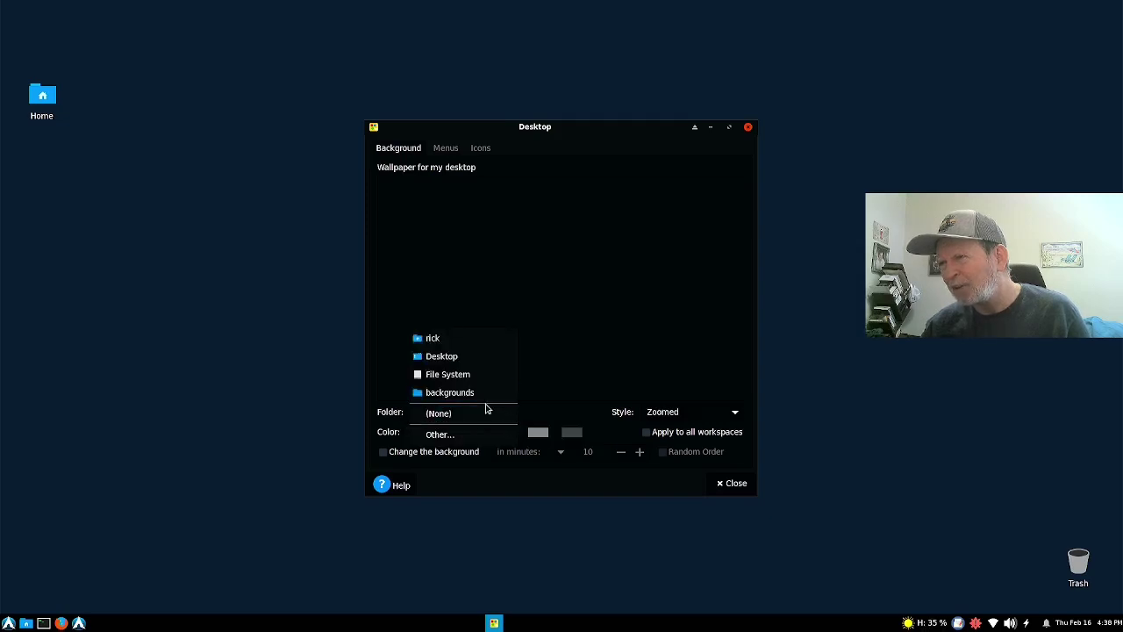
pyautogui.click(486, 395)
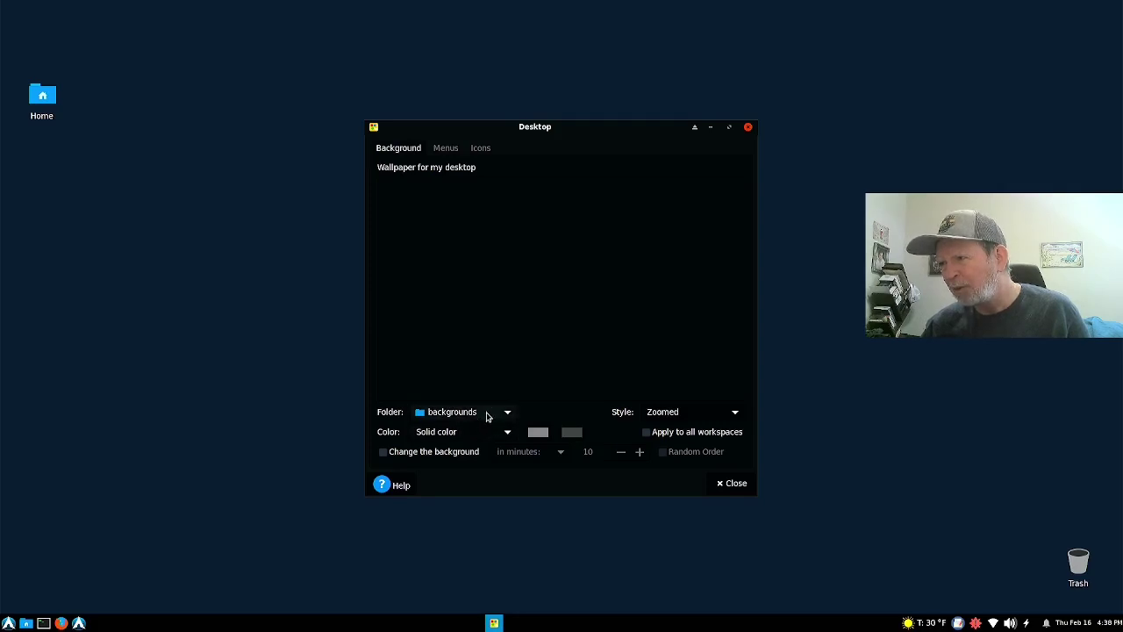
pyautogui.click(487, 413)
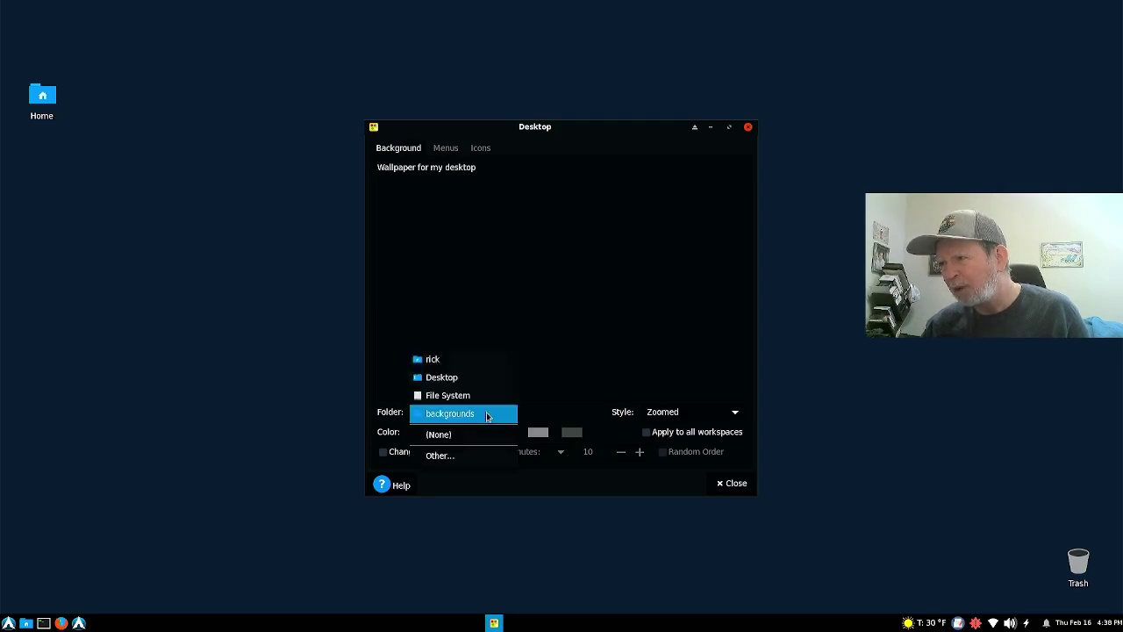
pyautogui.click(438, 456)
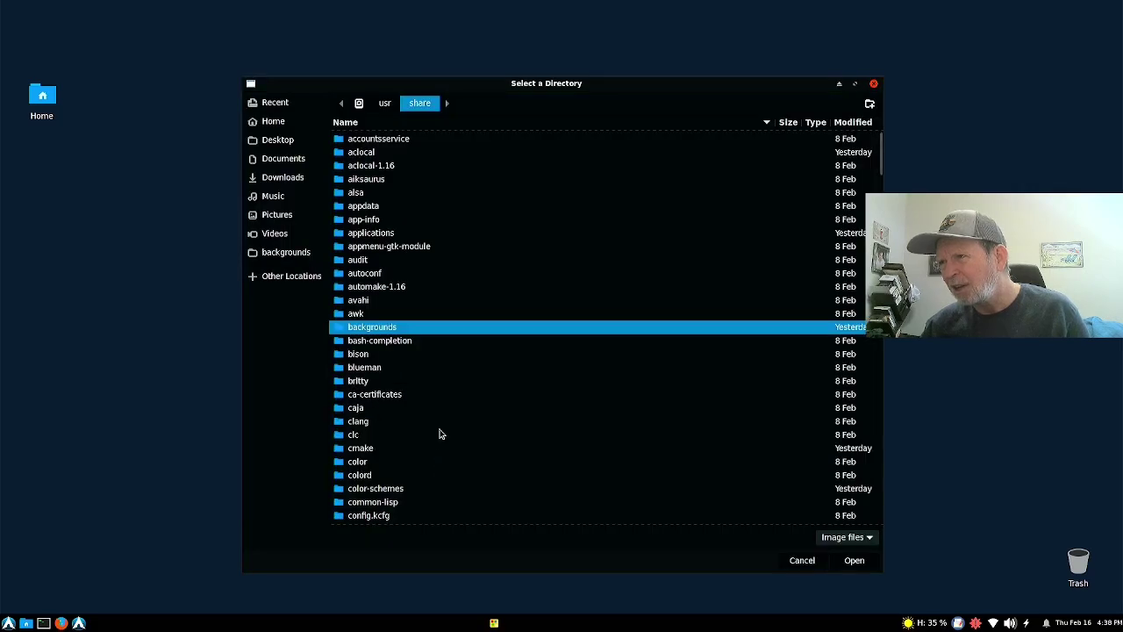
pyautogui.doubleClick(425, 330)
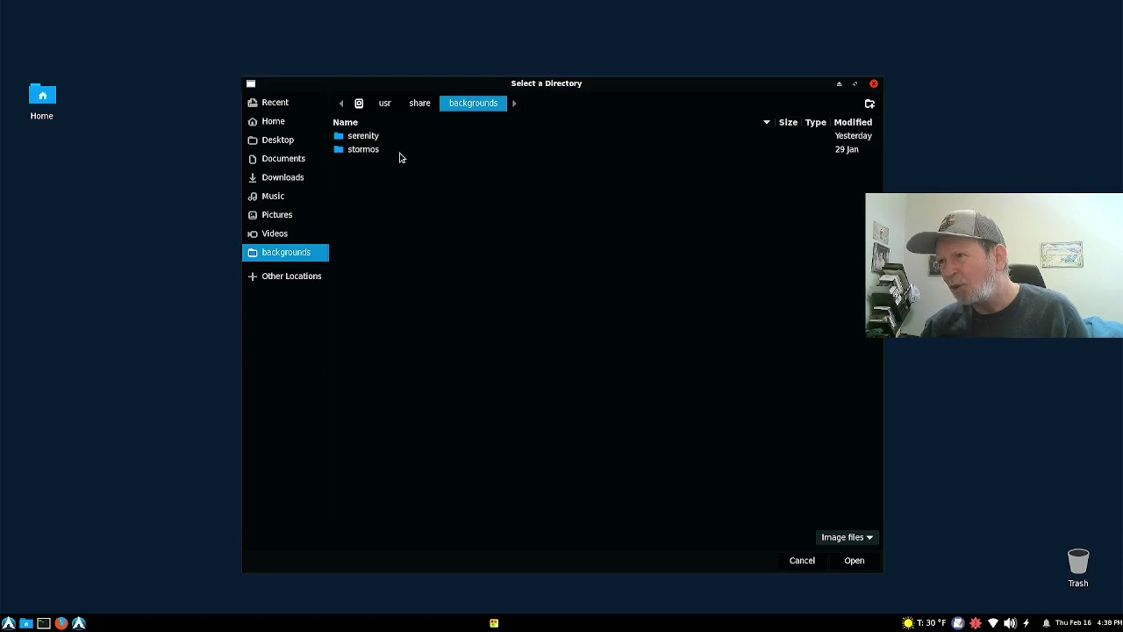
pyautogui.click(372, 151)
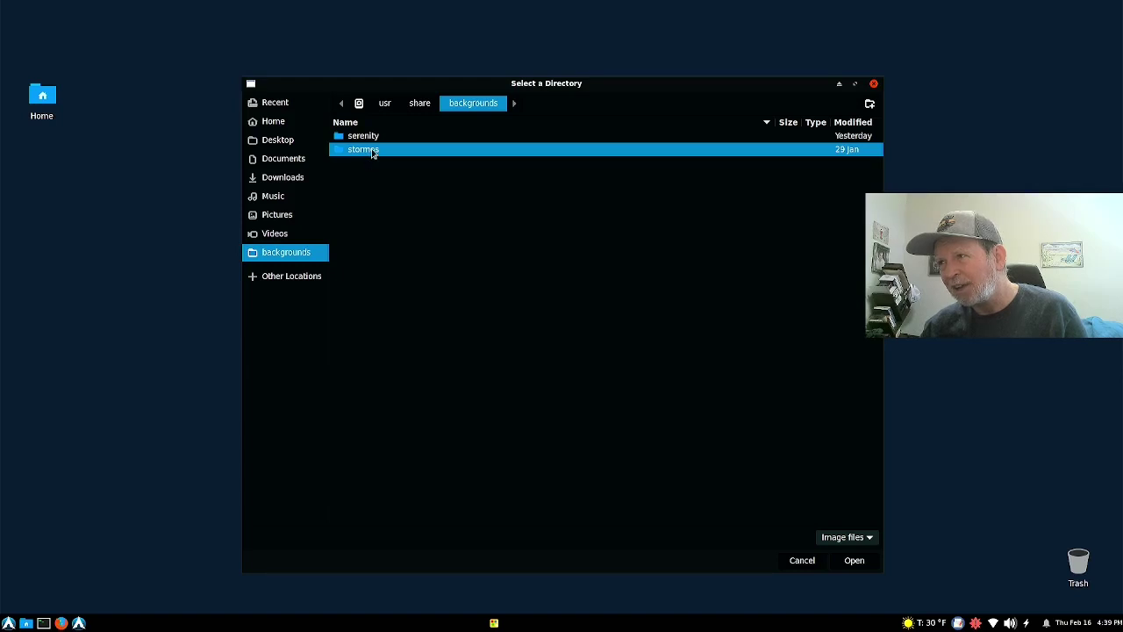
pyautogui.doubleClick(372, 151)
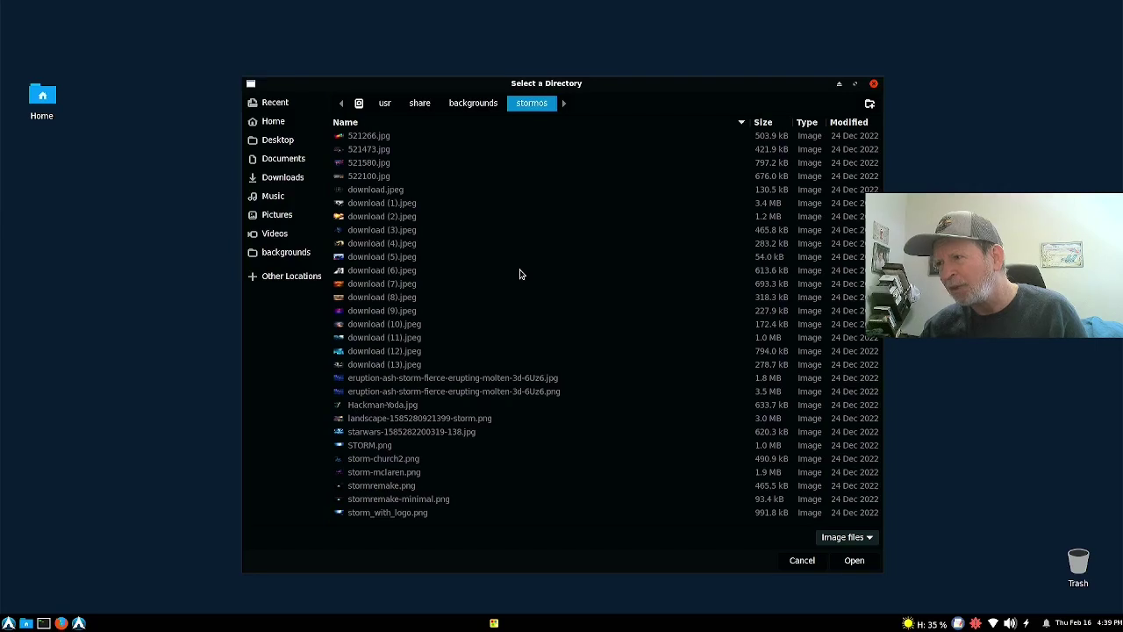
pyautogui.click(851, 561)
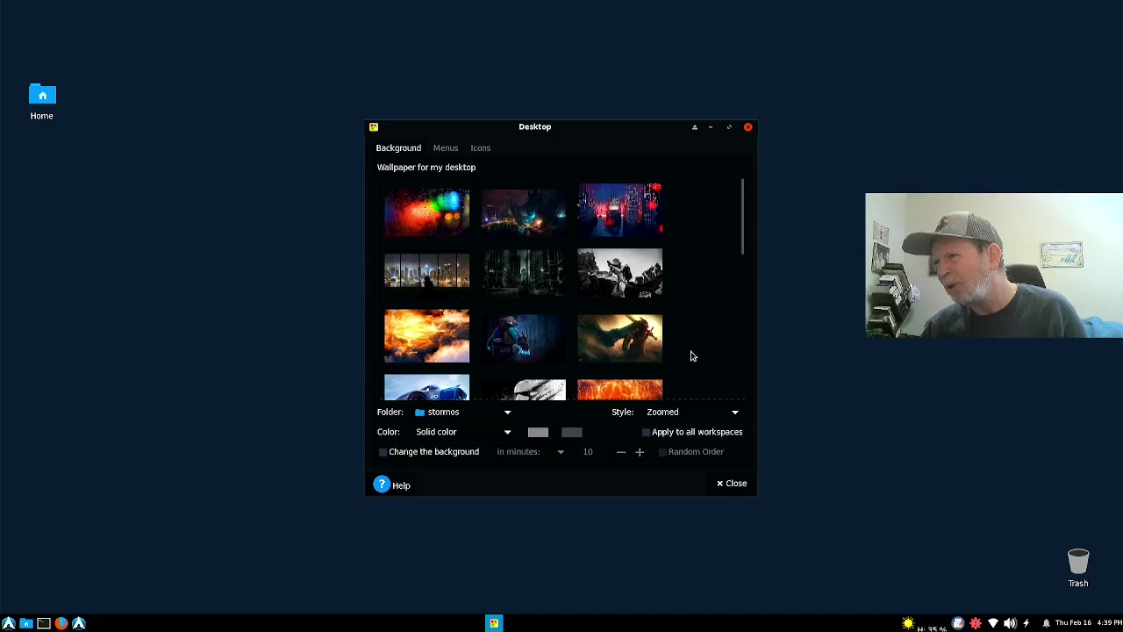
# Browse the stormos wallpapers, apply the black-and-white lightning statue image, and move the settings window aside to view it.
pyautogui.scroll(-5, 690, 355)
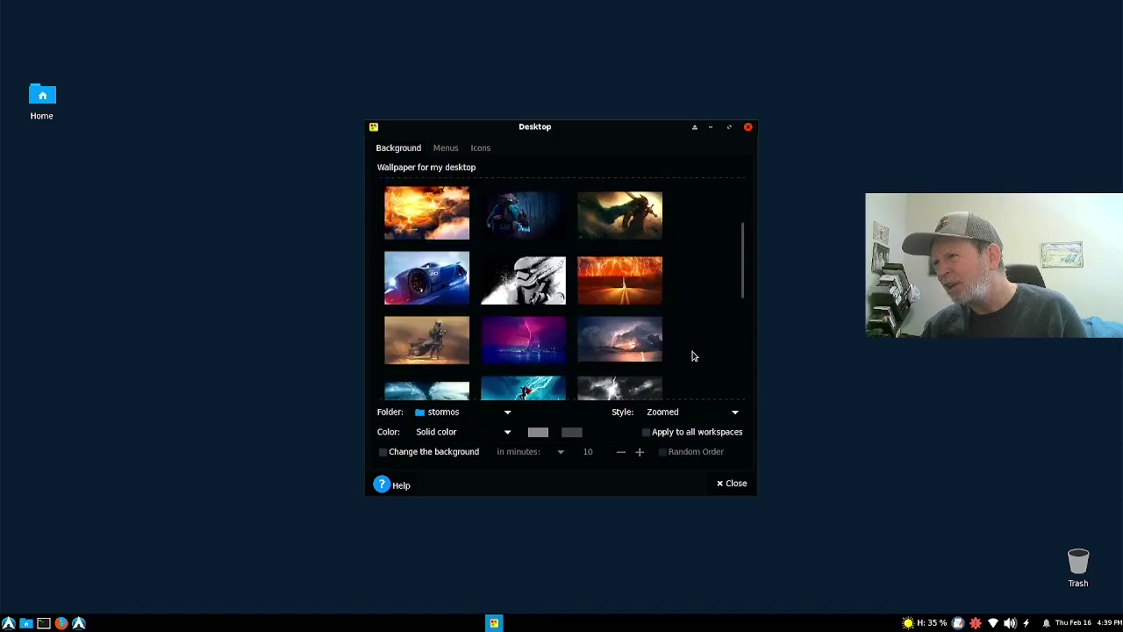
pyautogui.scroll(-1, 692, 355)
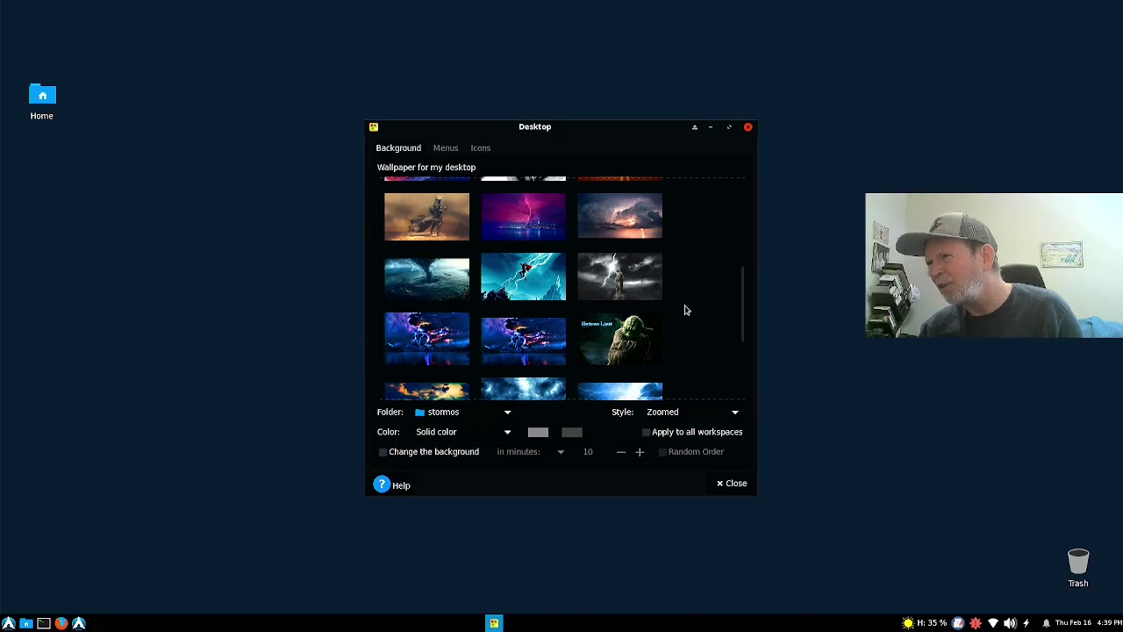
pyautogui.scroll(-3, 693, 318)
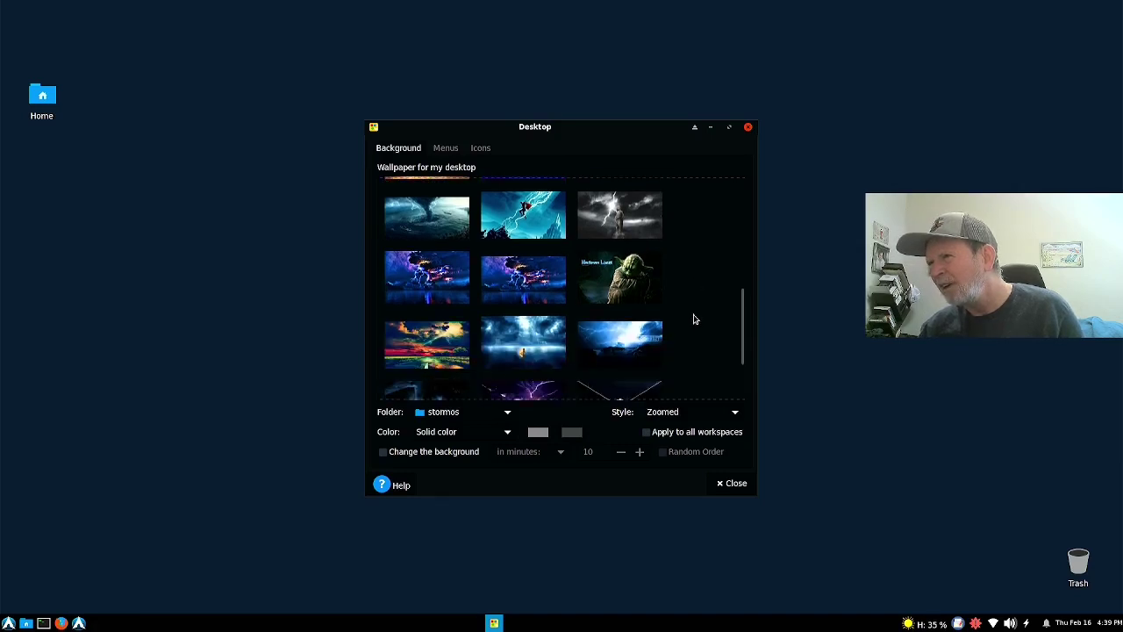
pyautogui.scroll(-2, 693, 319)
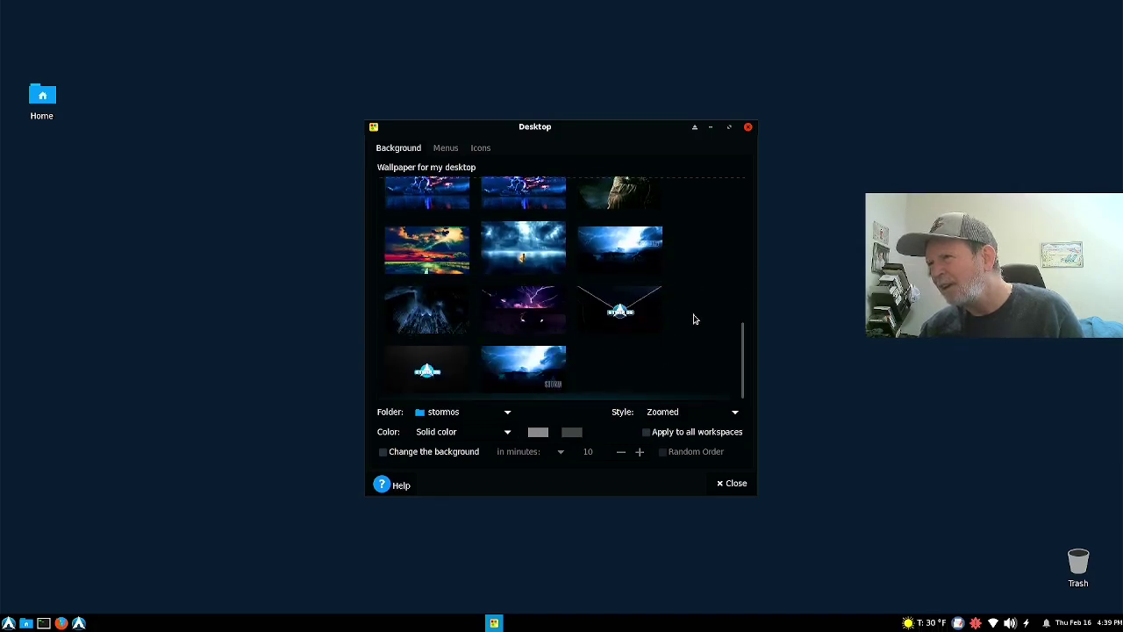
pyautogui.scroll(2, 693, 319)
pyautogui.scroll(3, 693, 318)
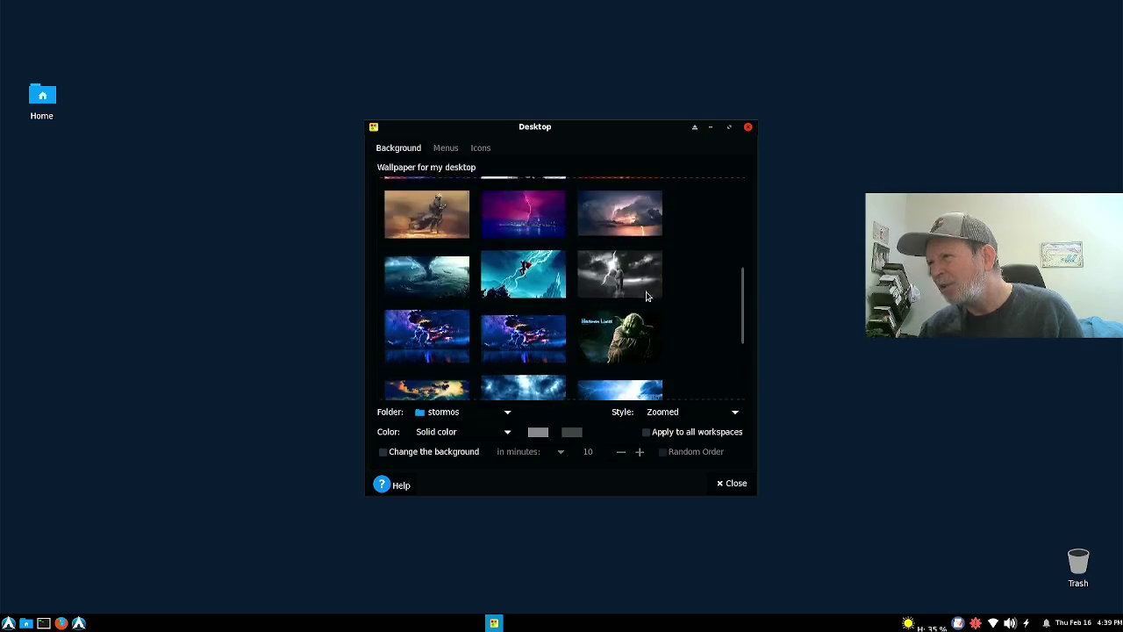
pyautogui.click(647, 297)
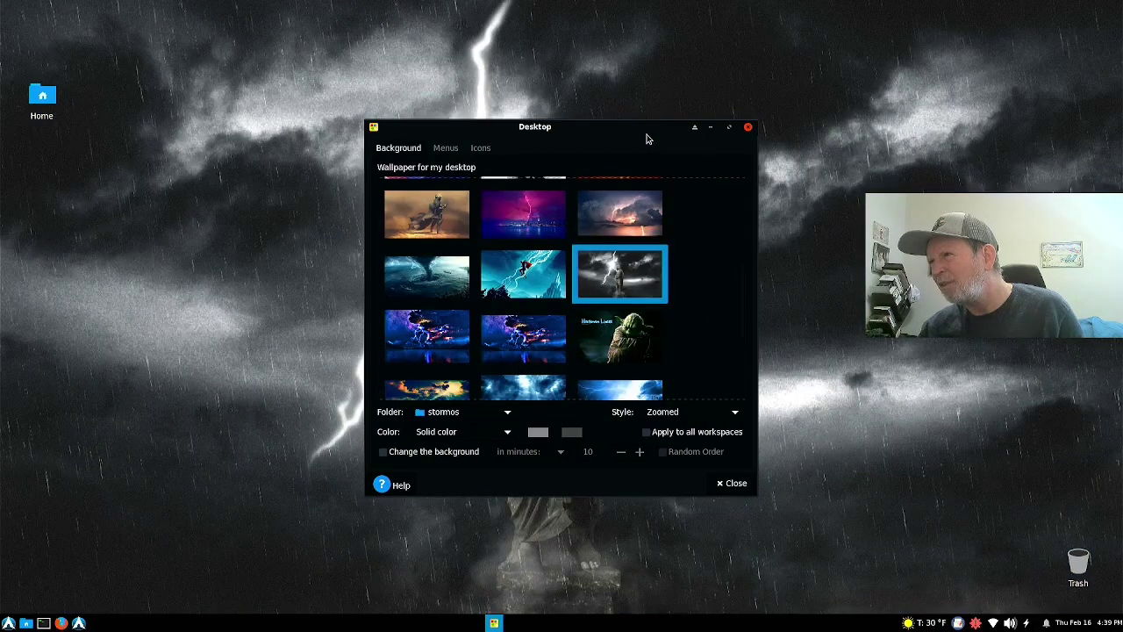
pyautogui.moveTo(646, 141); pyautogui.dragTo(1058, 327)
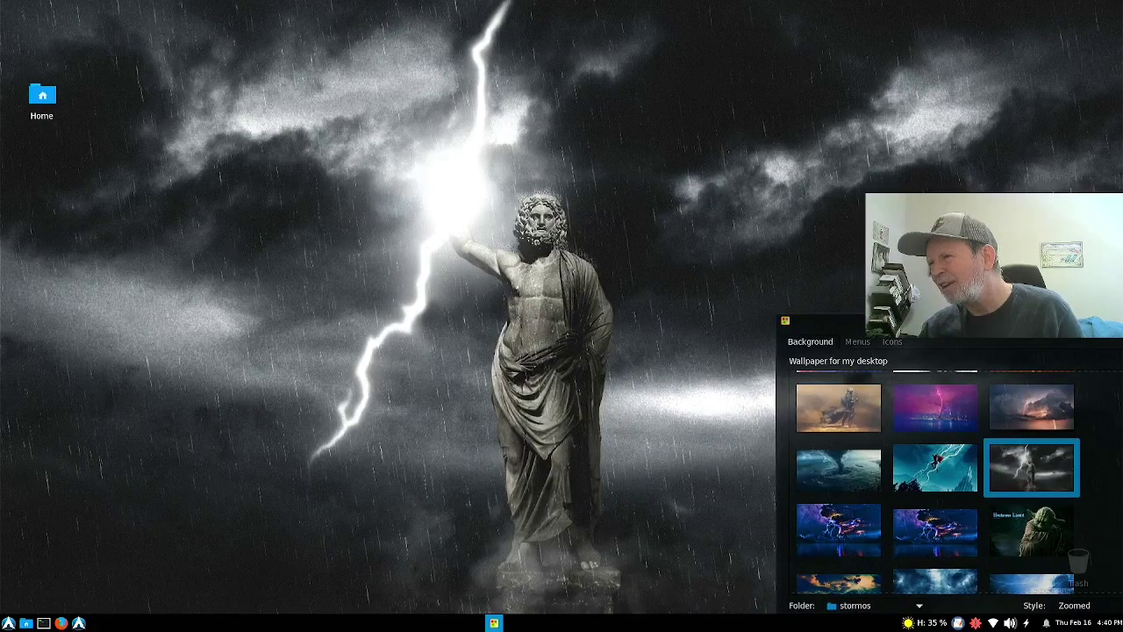
pyautogui.moveTo(1059, 327); pyautogui.dragTo(921, 172)
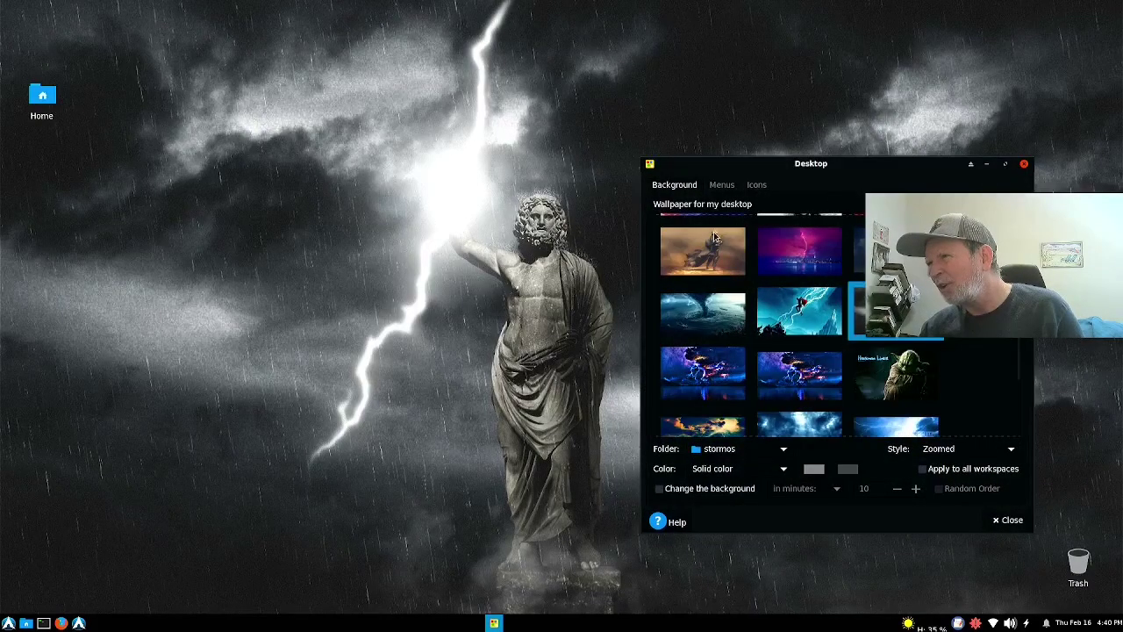
# Try out the sea tornado, armoured warrior and blue lightning hero wallpapers, moving the settings window clear of the picture.
pyautogui.click(665, 301)
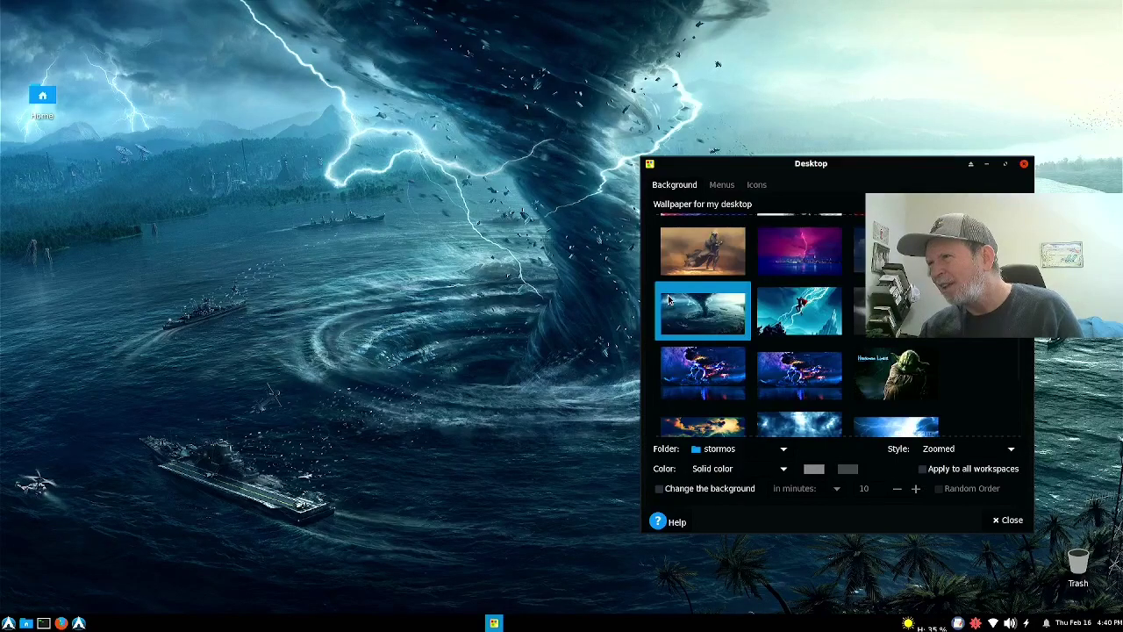
pyautogui.click(694, 256)
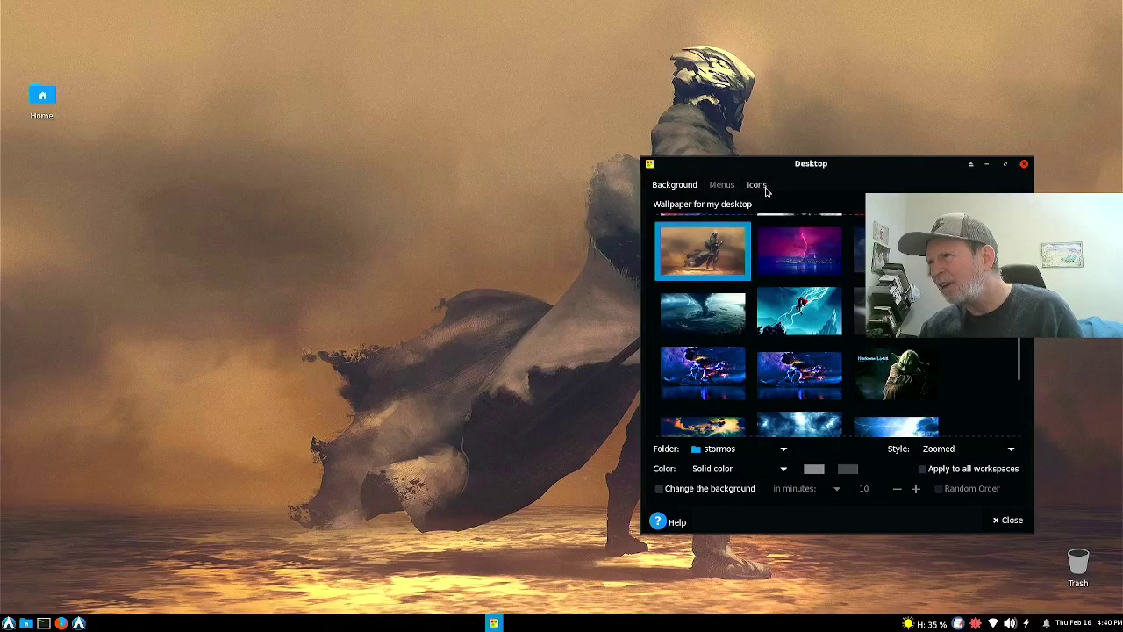
pyautogui.moveTo(783, 173); pyautogui.dragTo(221, 53)
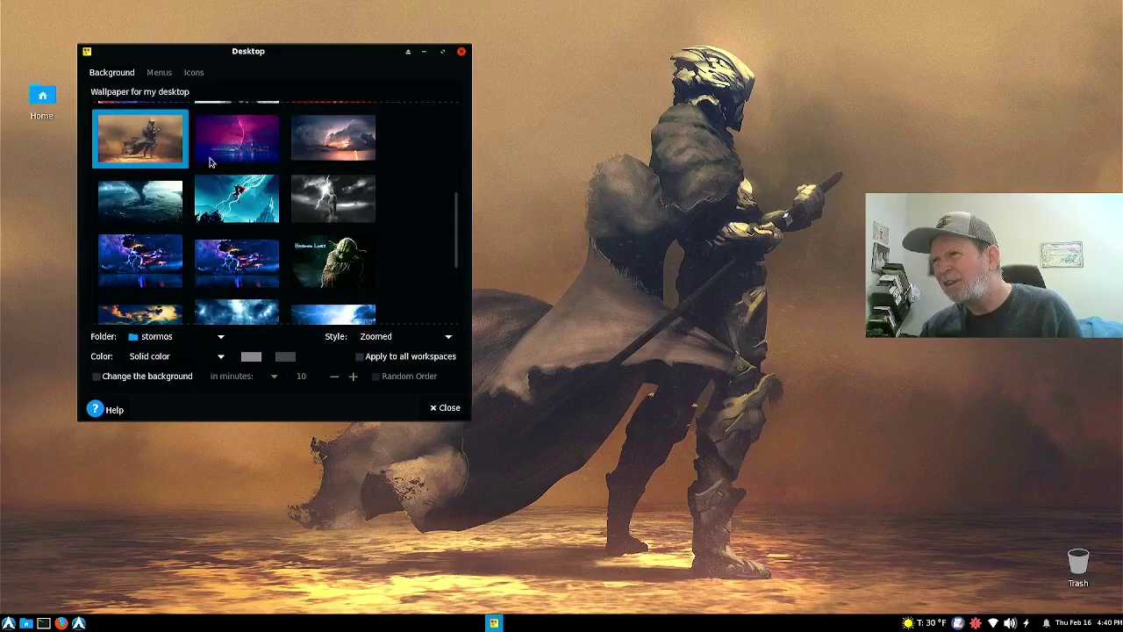
pyautogui.click(220, 194)
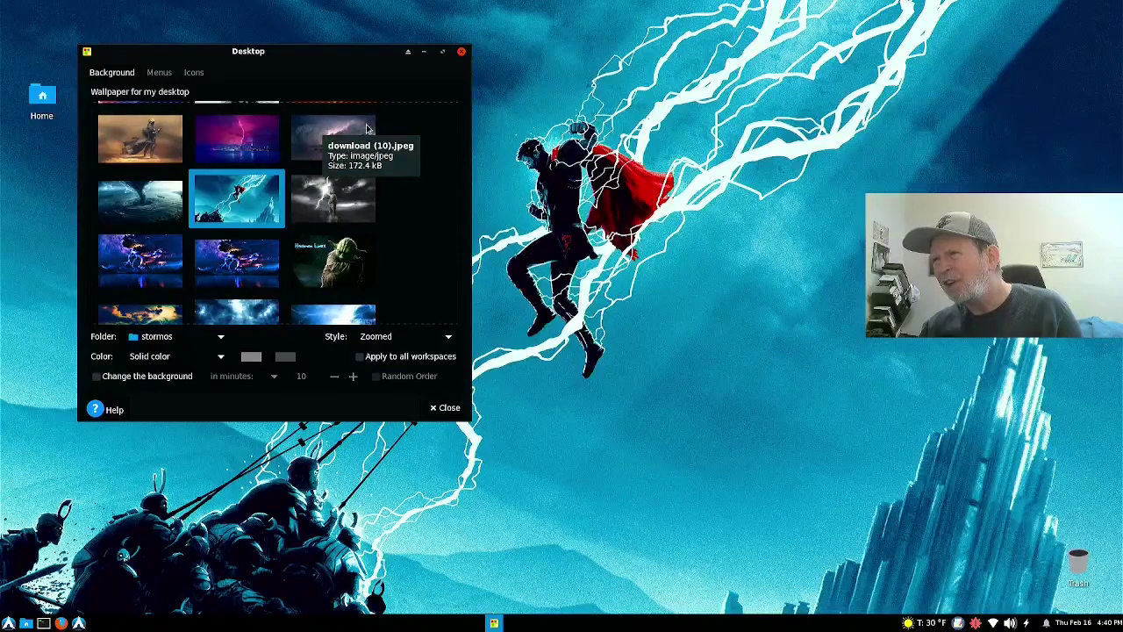
# Apply the stormy sky wallpaper download (10).jpeg and close the desktop settings.
pyautogui.click(317, 149)
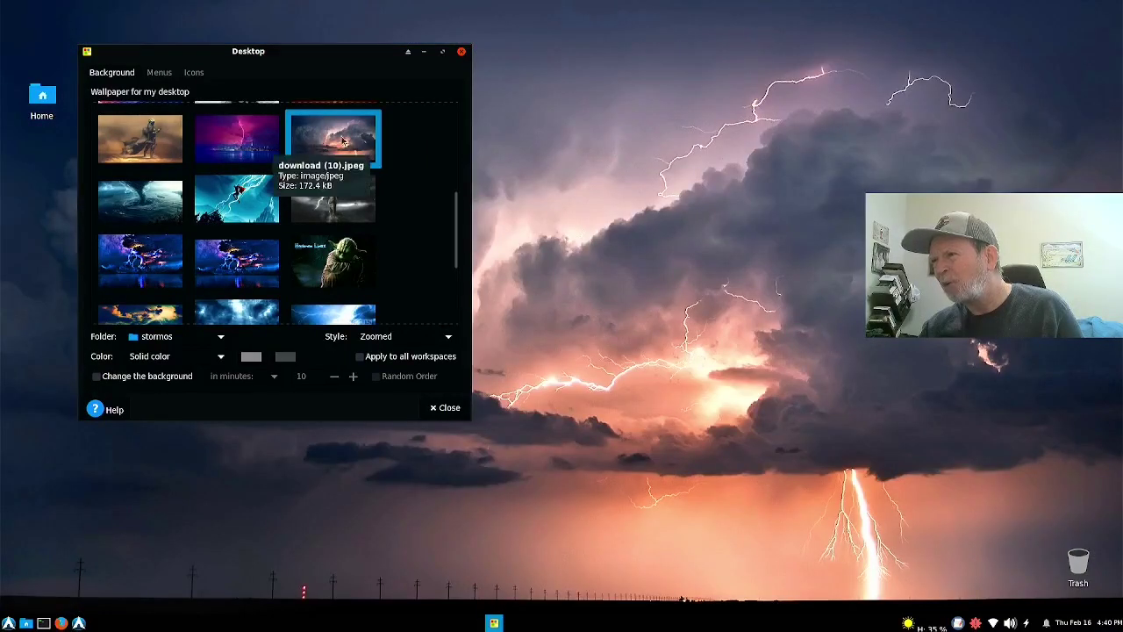
pyautogui.click(445, 408)
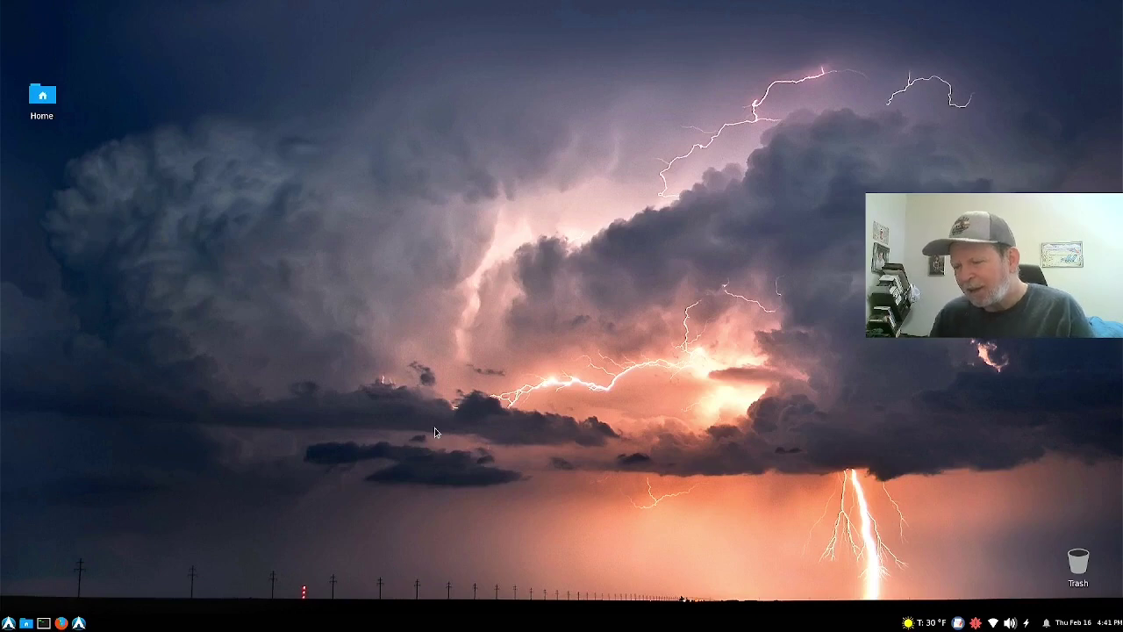
# Open a terminal and search the package repositories for wallpaper with sudo pacman -Ss wallpaper.
pyautogui.click(44, 623)
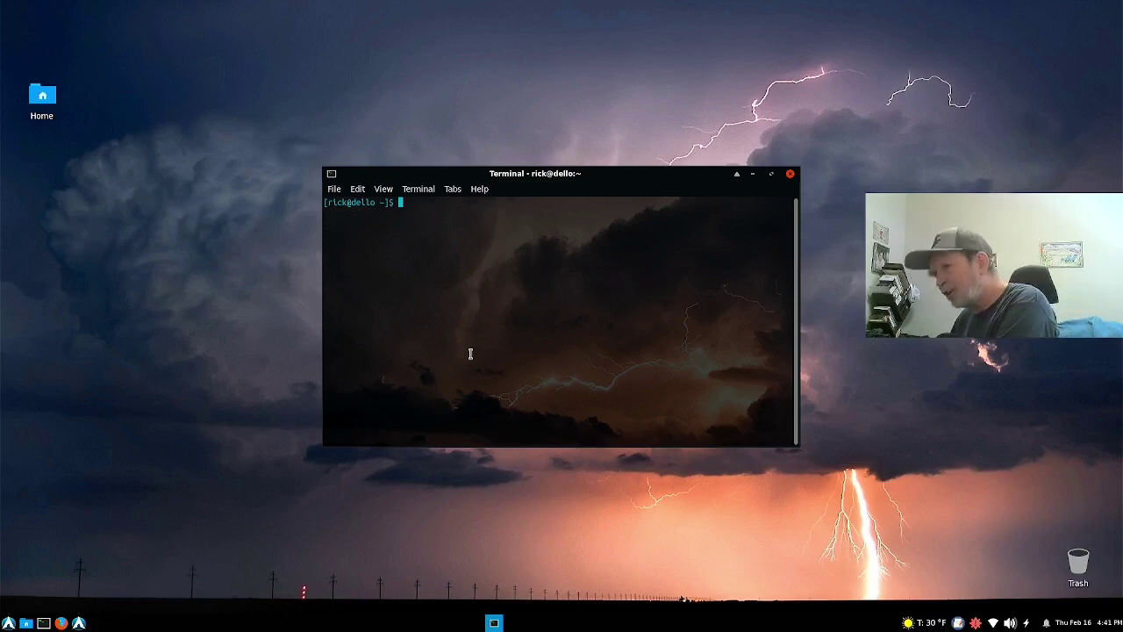
pyautogui.write('sudo ')
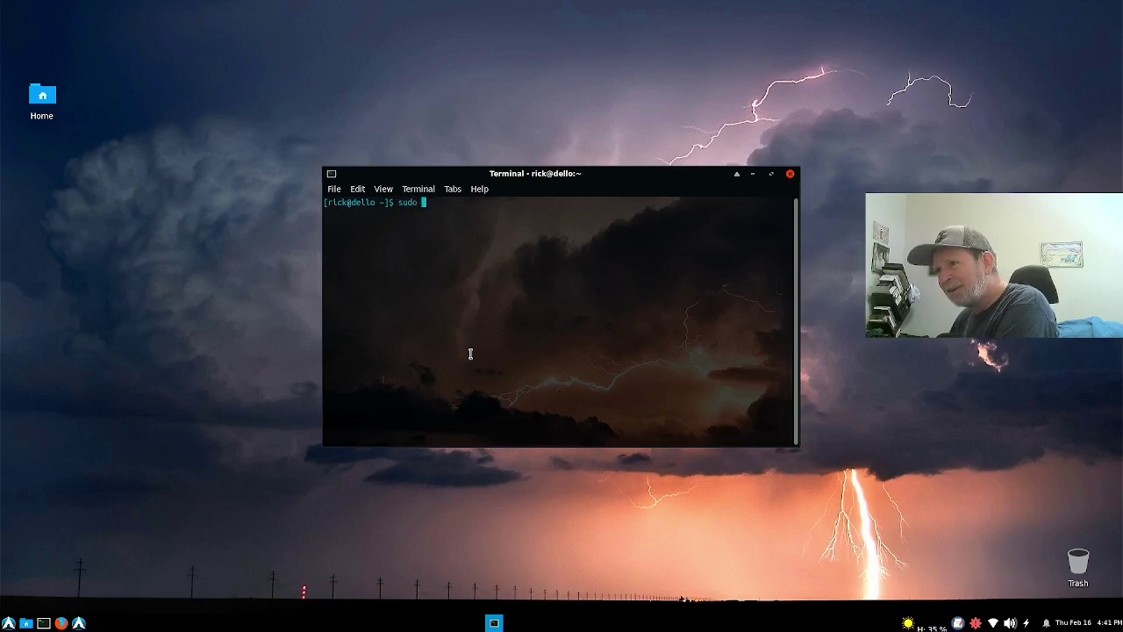
pyautogui.write('a')
pyautogui.press('BackSpace')
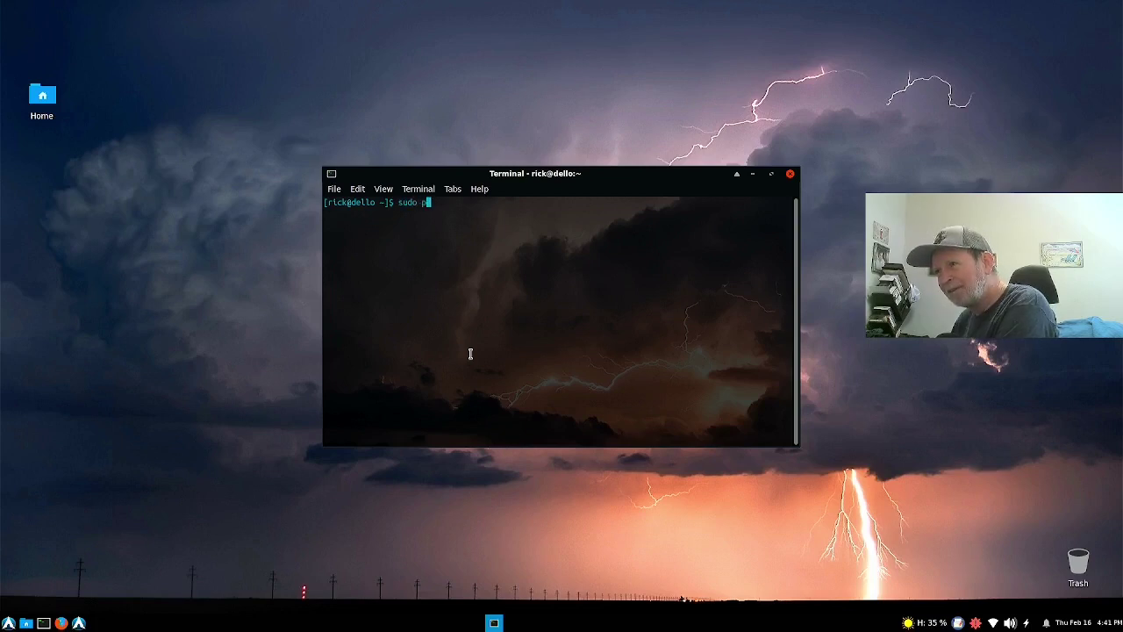
pyautogui.write('pacman ')
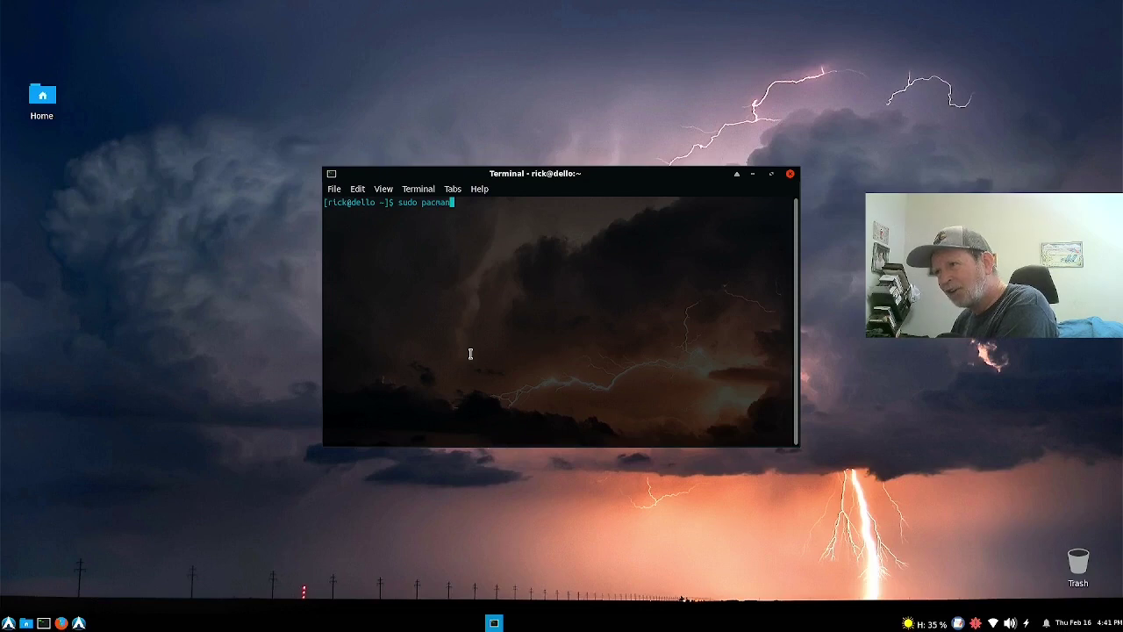
pyautogui.write('-')
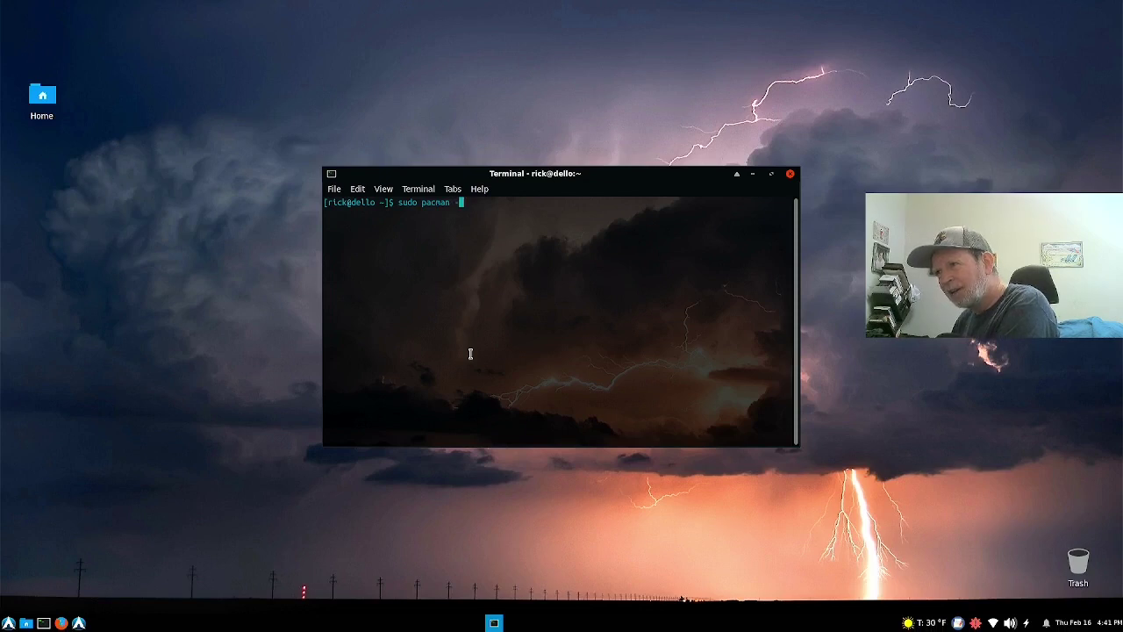
pyautogui.write('S')
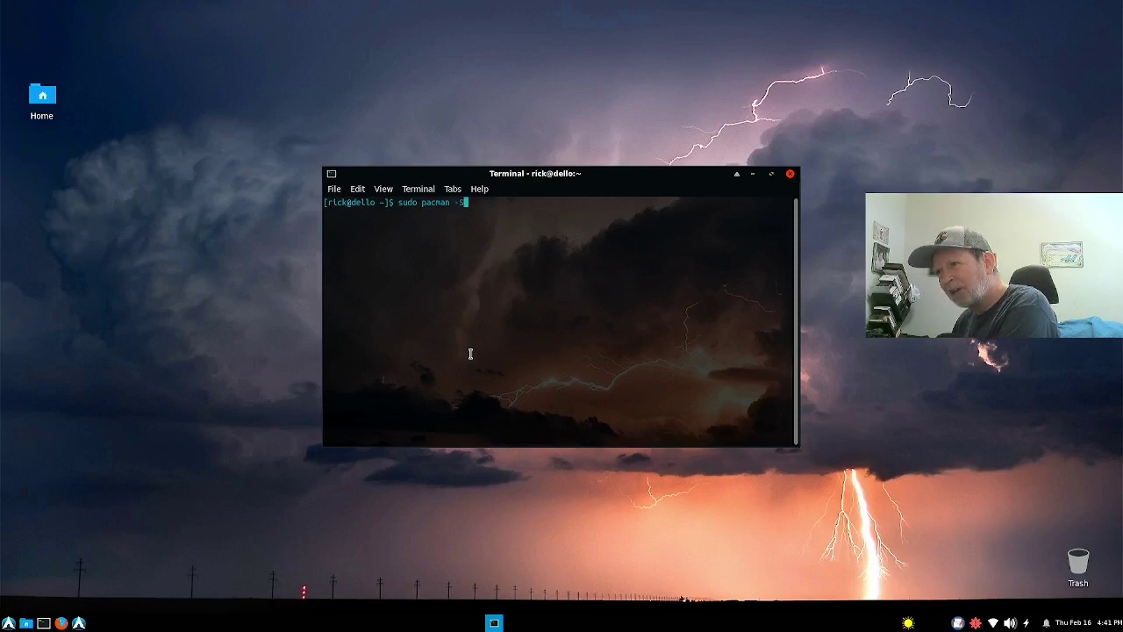
pyautogui.write('s')
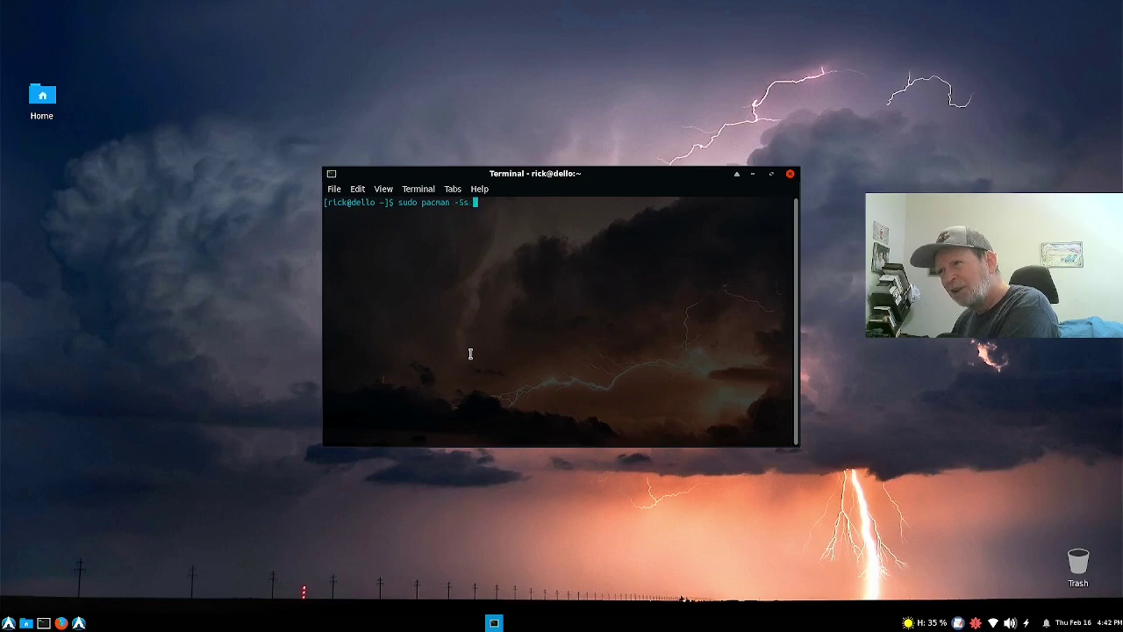
pyautogui.write(' wa;;')
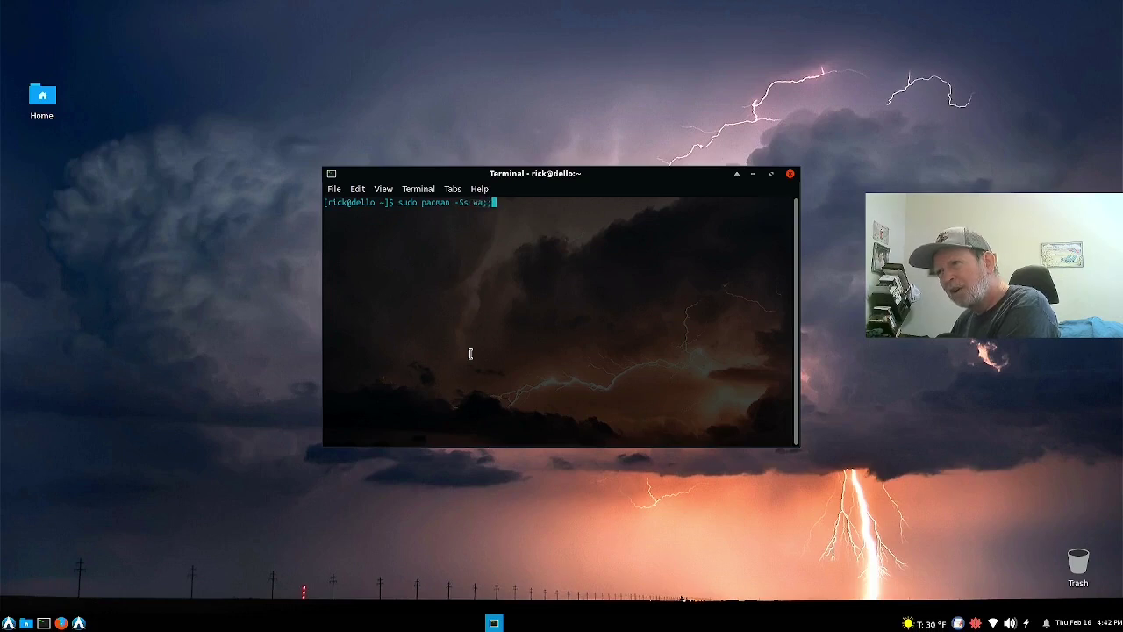
pyautogui.press('BackSpace')
pyautogui.press('BackSpace')
pyautogui.write('llpaper')
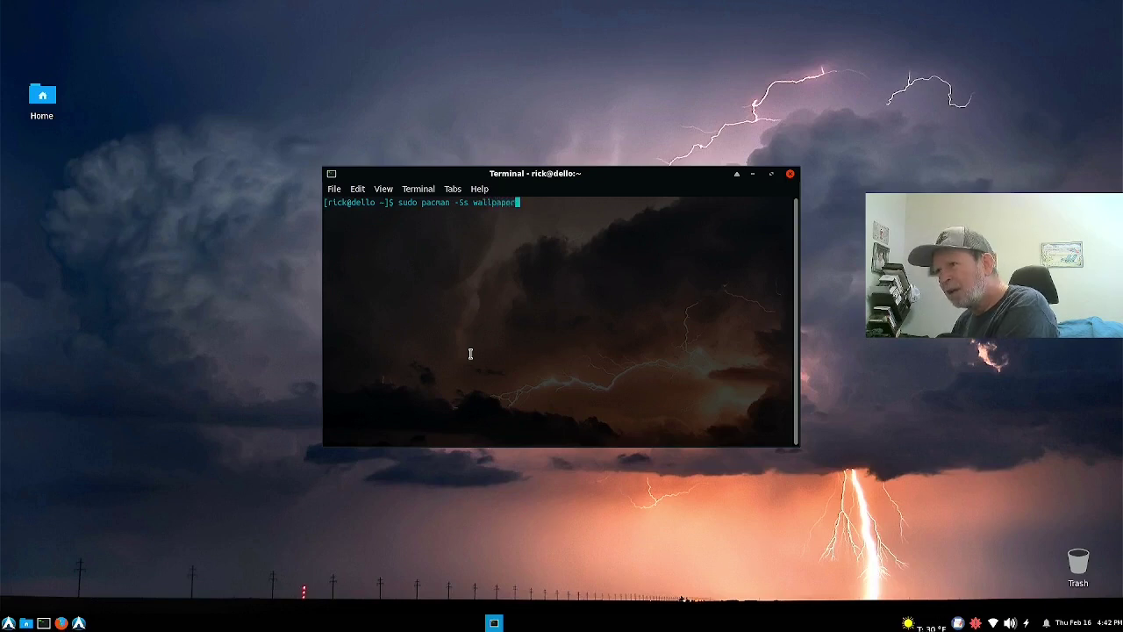
pyautogui.press('Return')
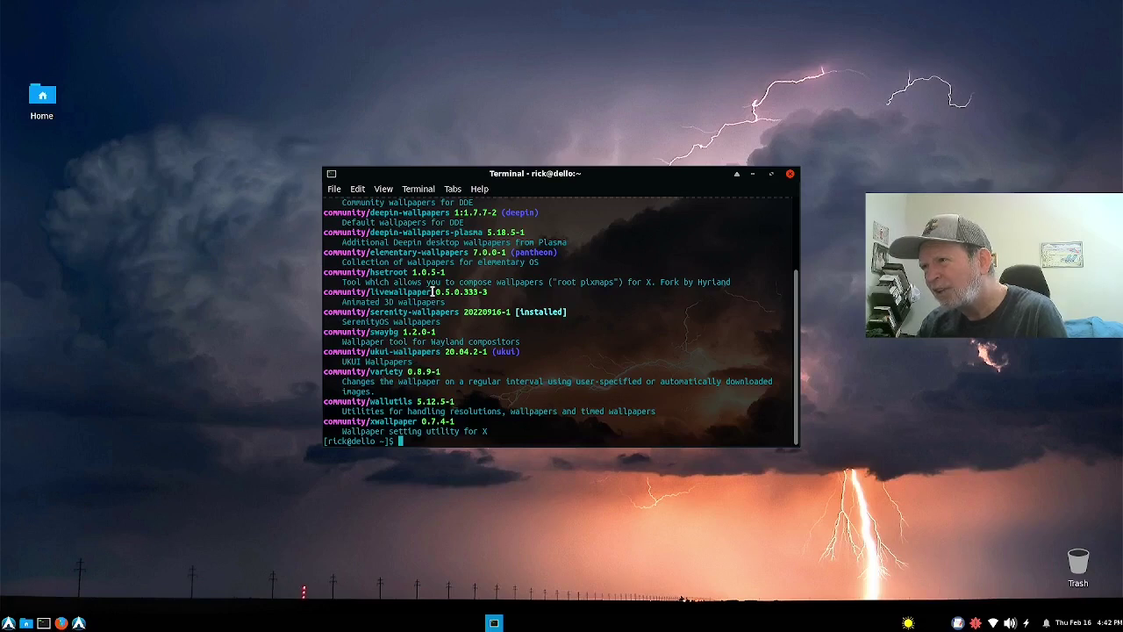
# Install the livewallpaper package with sudo pacman -S livewallpaper, accept the installation, and close the terminal.
pyautogui.moveTo(431, 291); pyautogui.dragTo(367, 298)
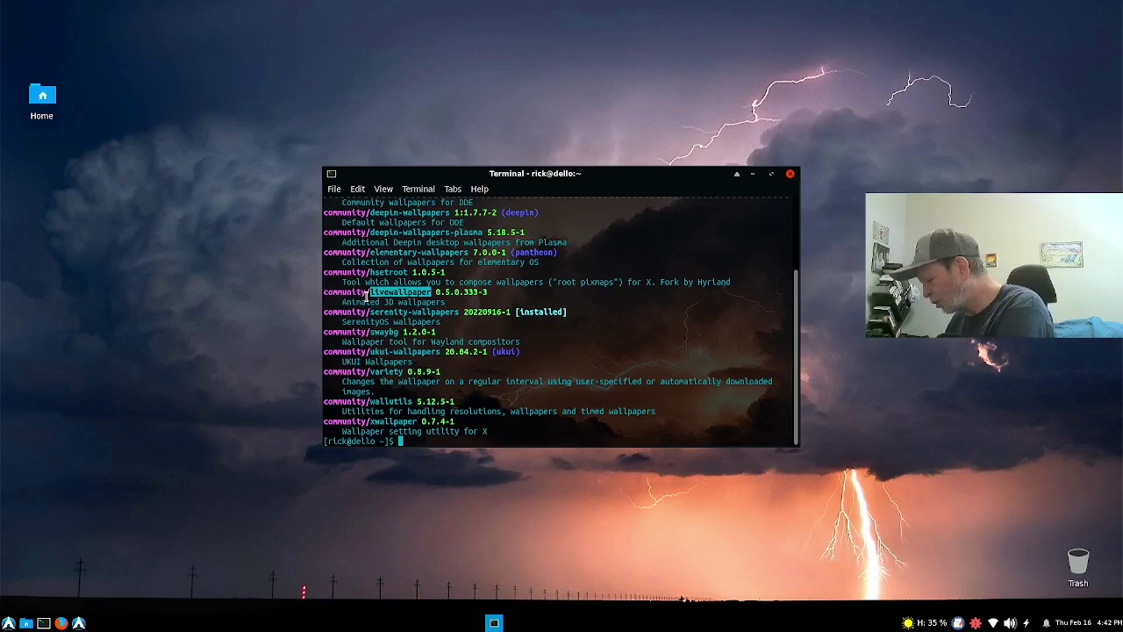
pyautogui.write('sudo')
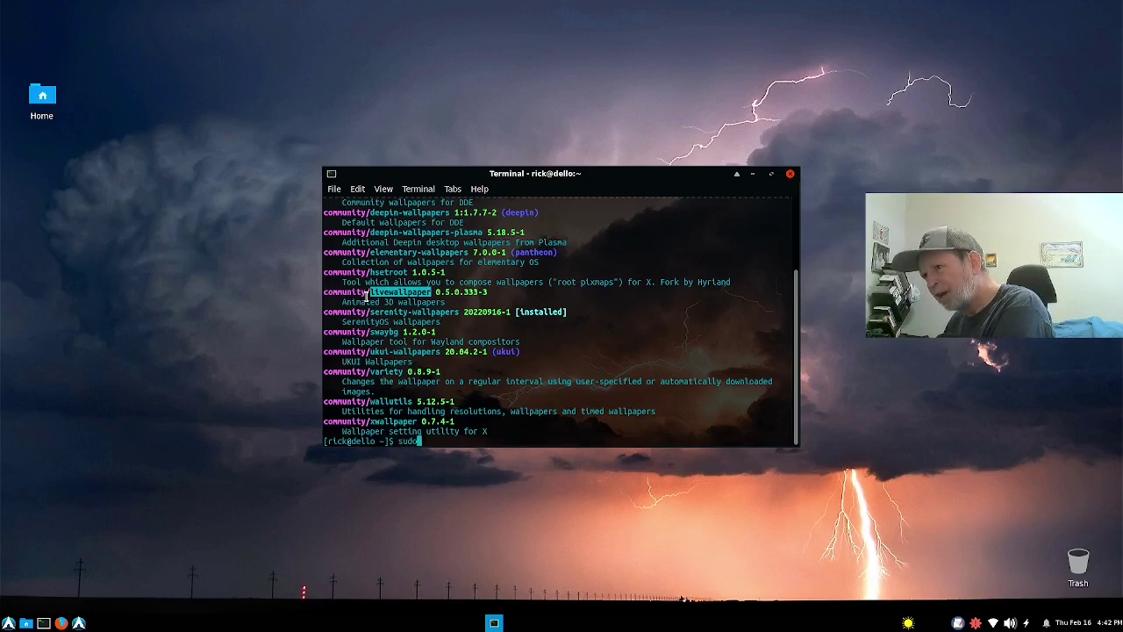
pyautogui.write(' pacman ')
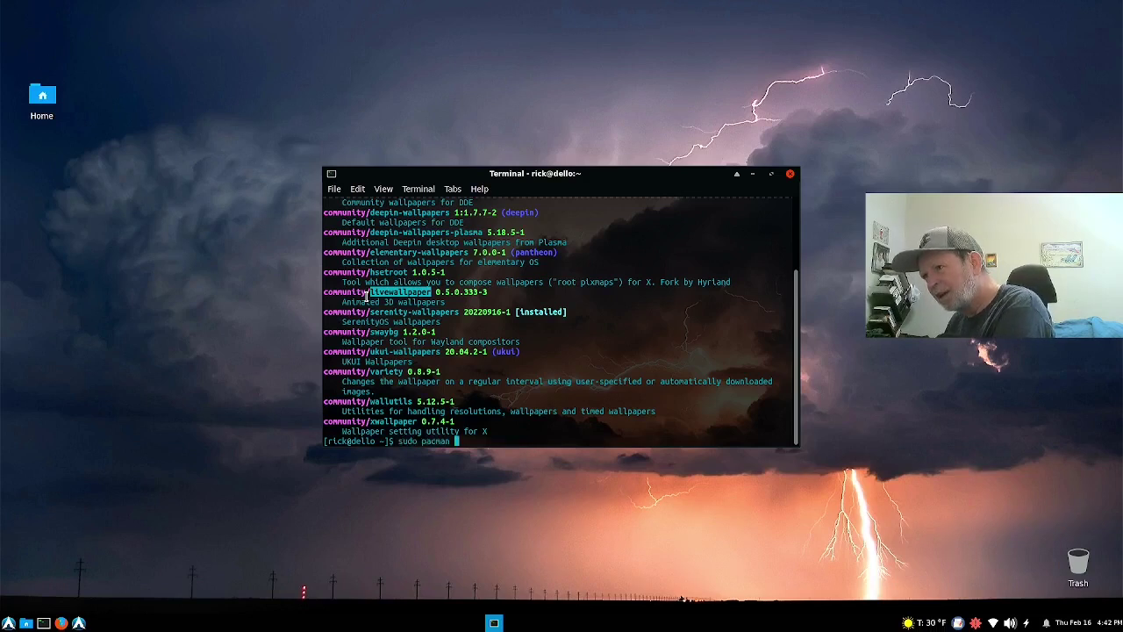
pyautogui.write('-S')
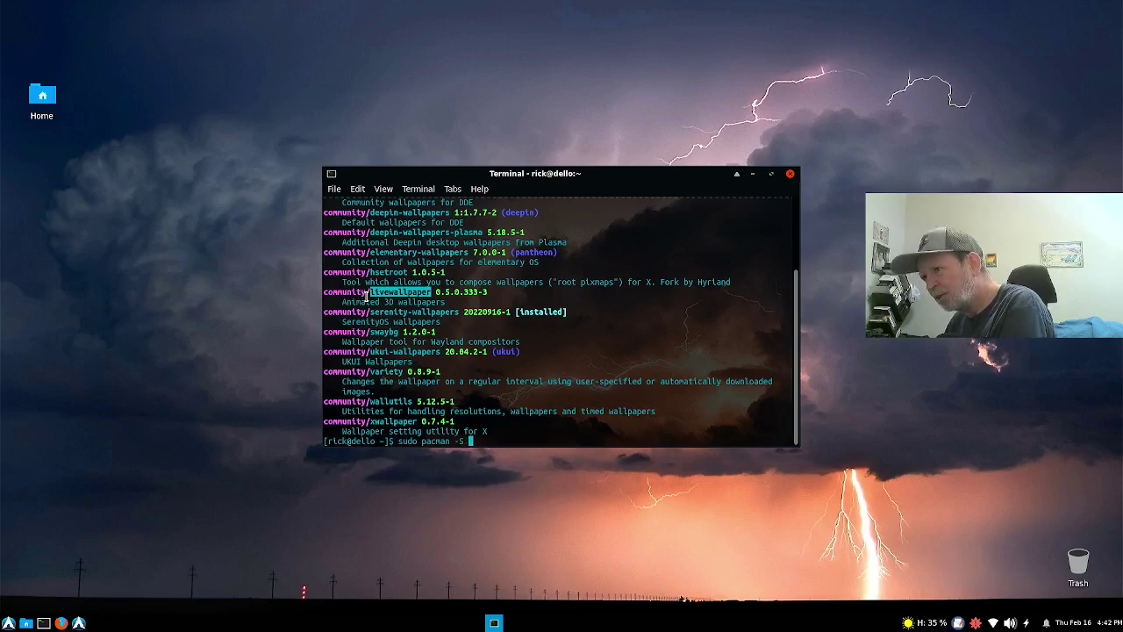
pyautogui.middleClick(366, 295)
pyautogui.press('Return')
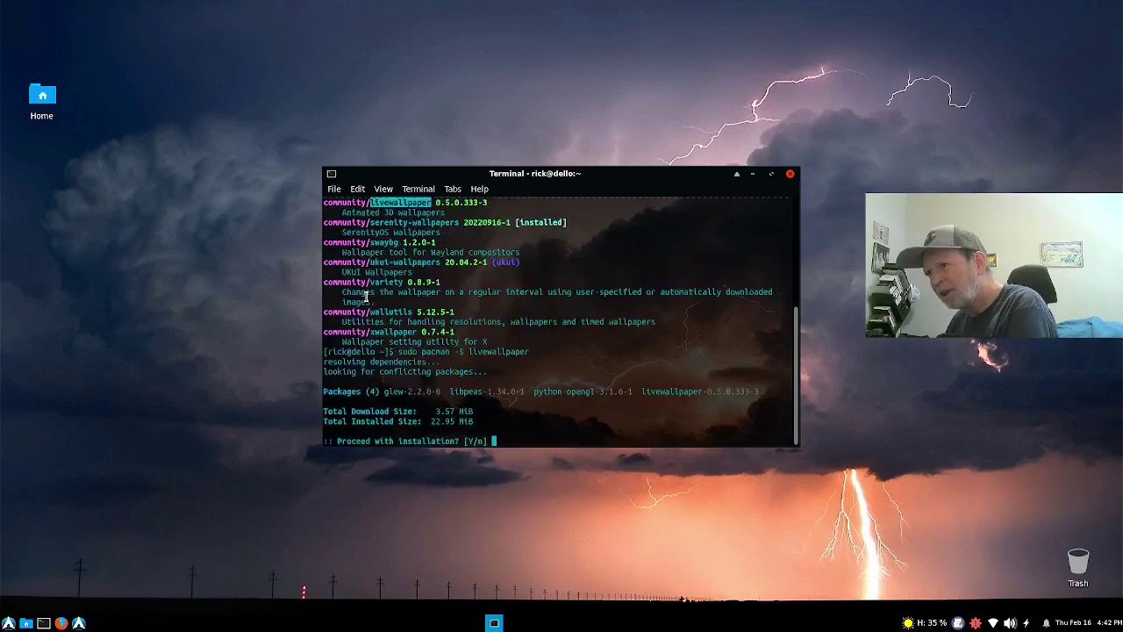
pyautogui.press('Return')
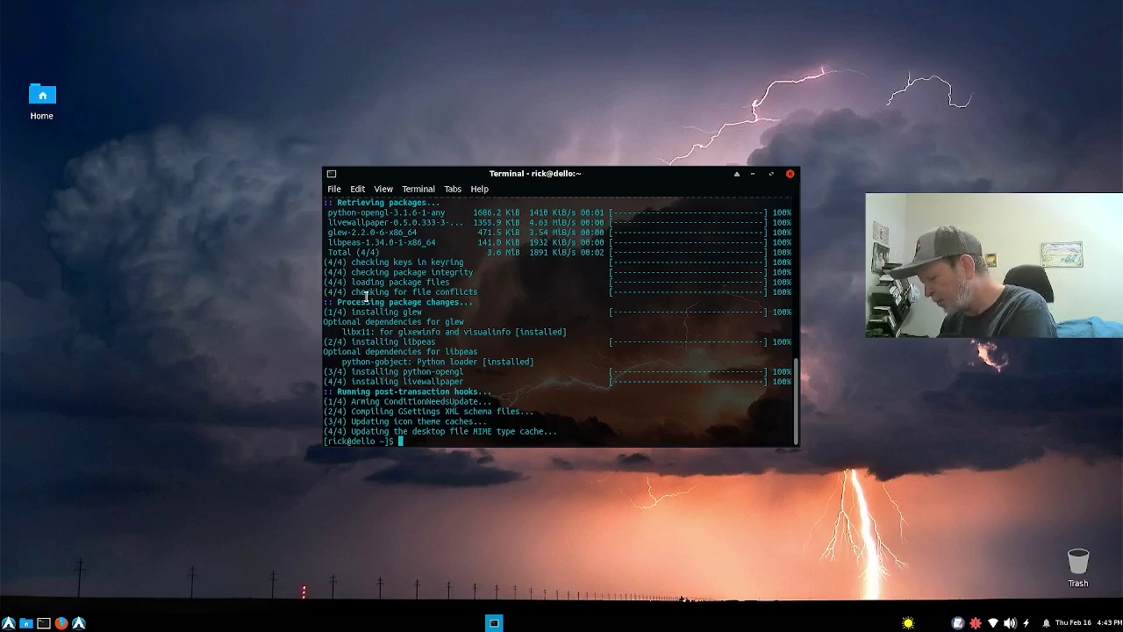
pyautogui.hotkey('ctrl', 'd')
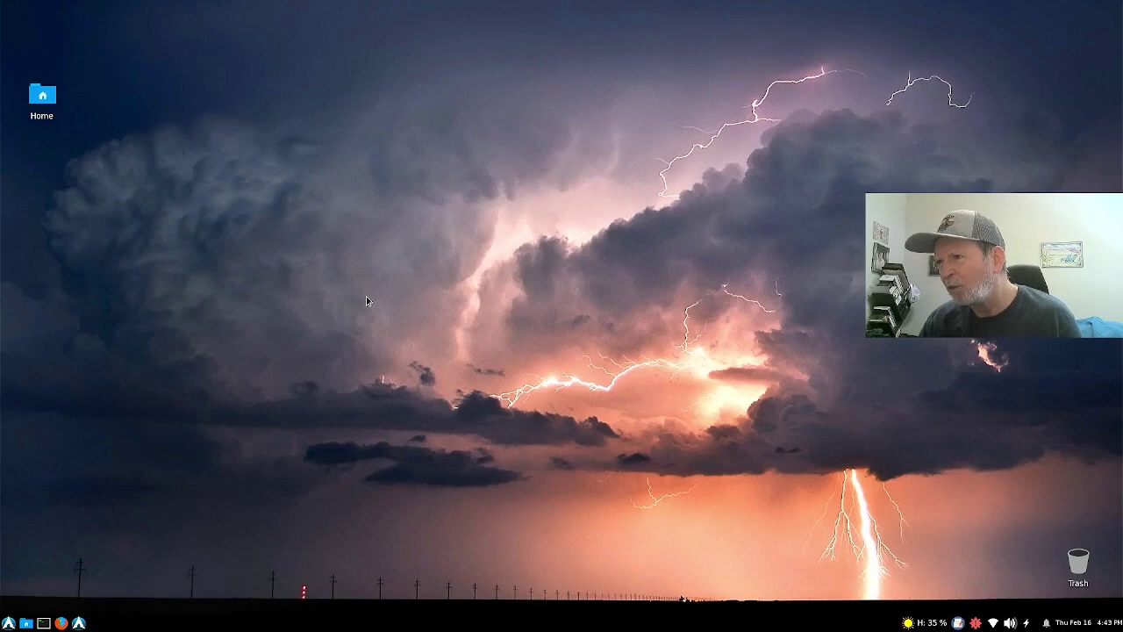
# Check the /usr/share/backgrounds directory for wallpaper folders from the desktop settings, keep stormos as the folder, and close the settings.
pyautogui.rightClick(271, 320)
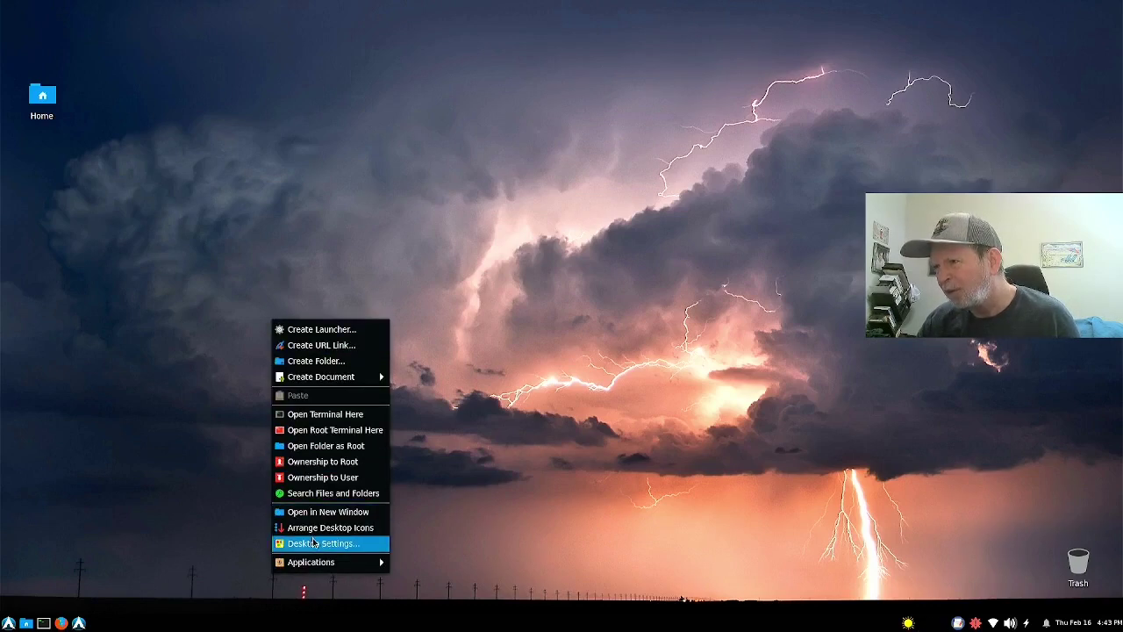
pyautogui.click(314, 543)
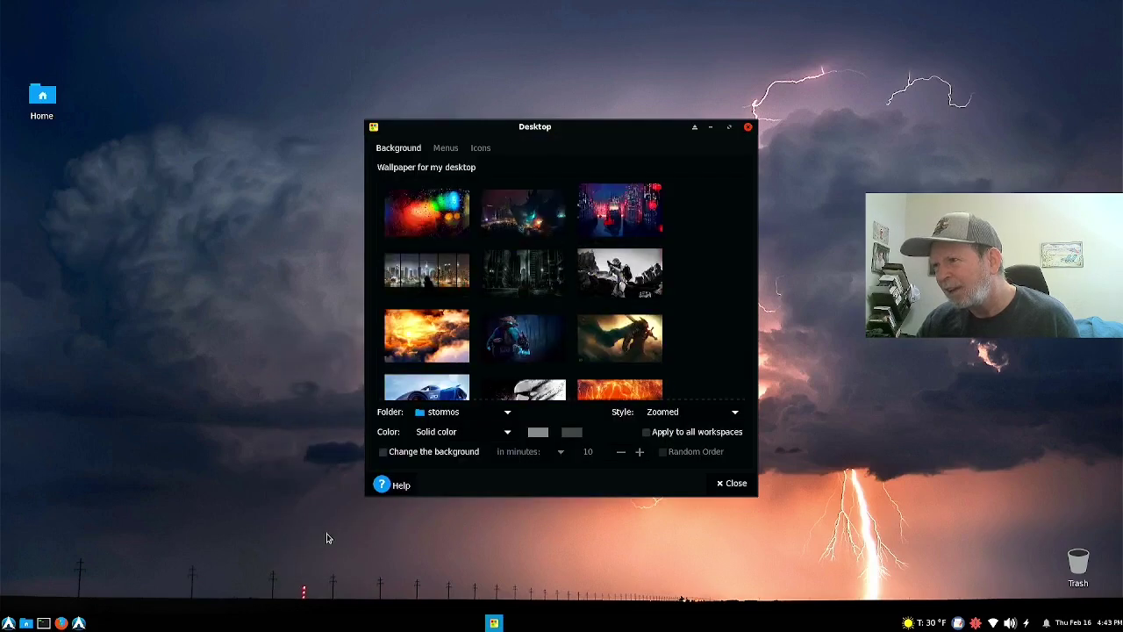
pyautogui.click(475, 413)
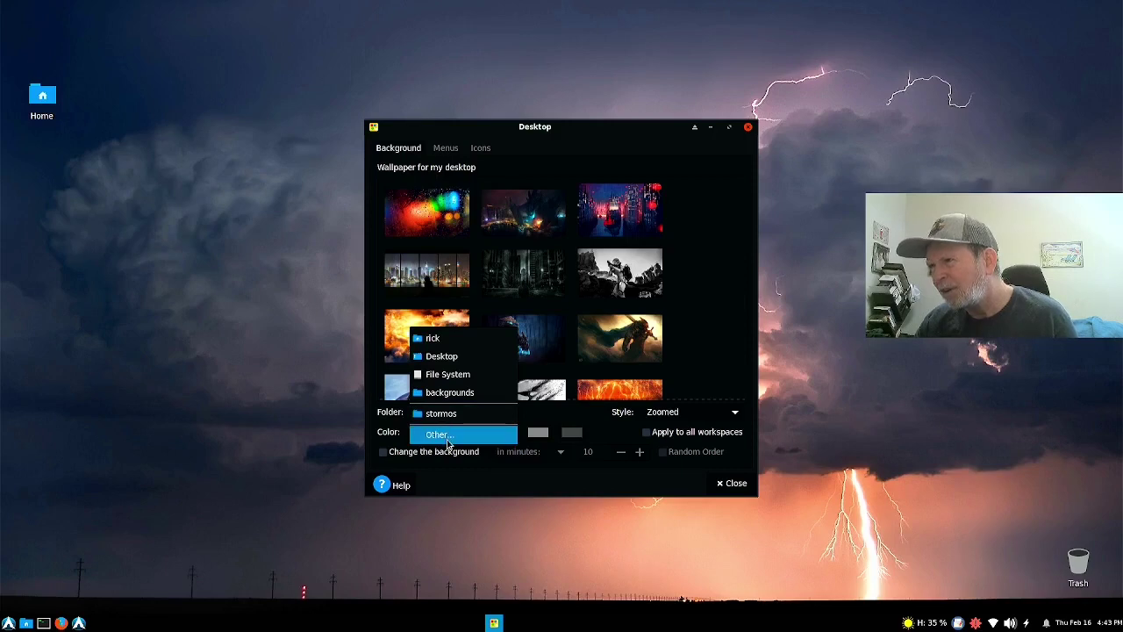
pyautogui.click(448, 439)
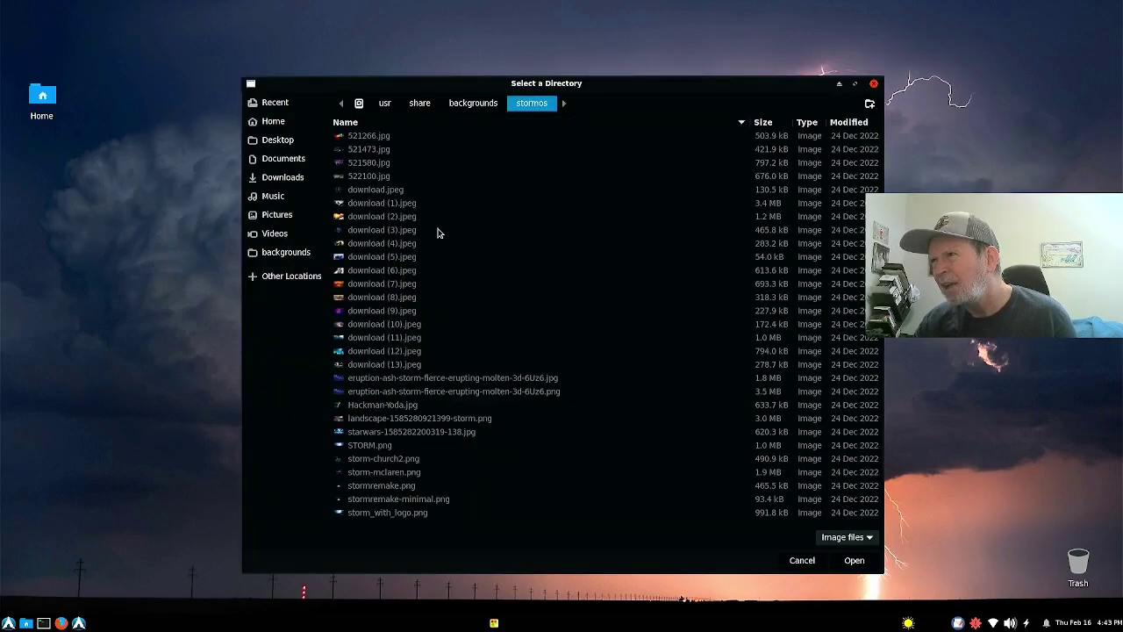
pyautogui.click(473, 106)
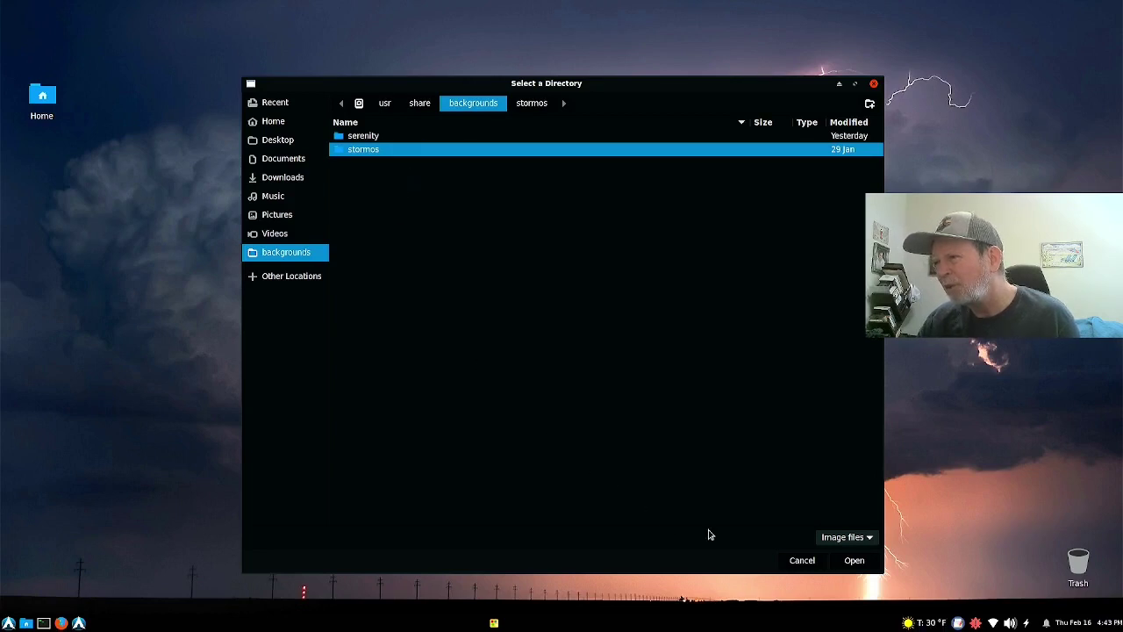
pyautogui.click(853, 560)
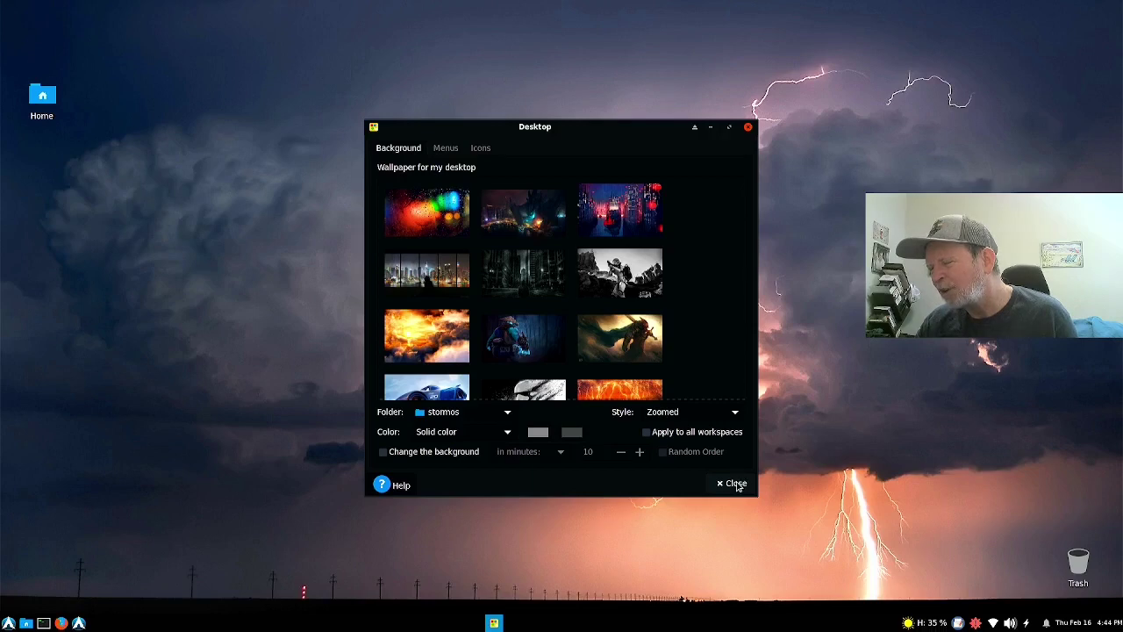
pyautogui.click(735, 484)
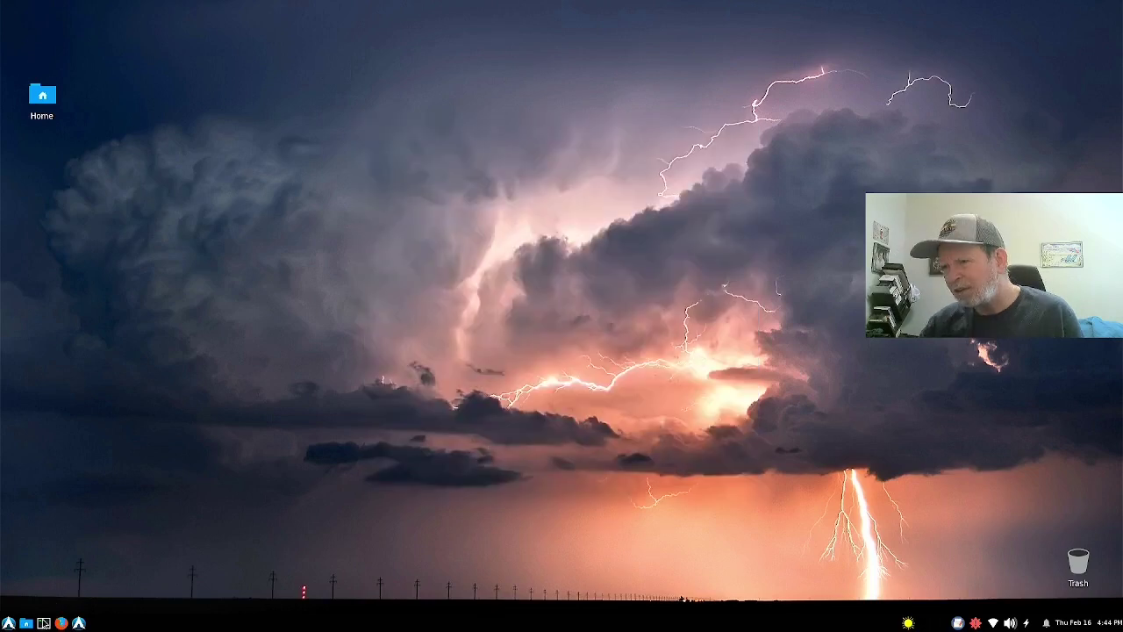
# Look through the Settings, Science and Other application categories and launch LiveWallpaper.
pyautogui.click(9, 623)
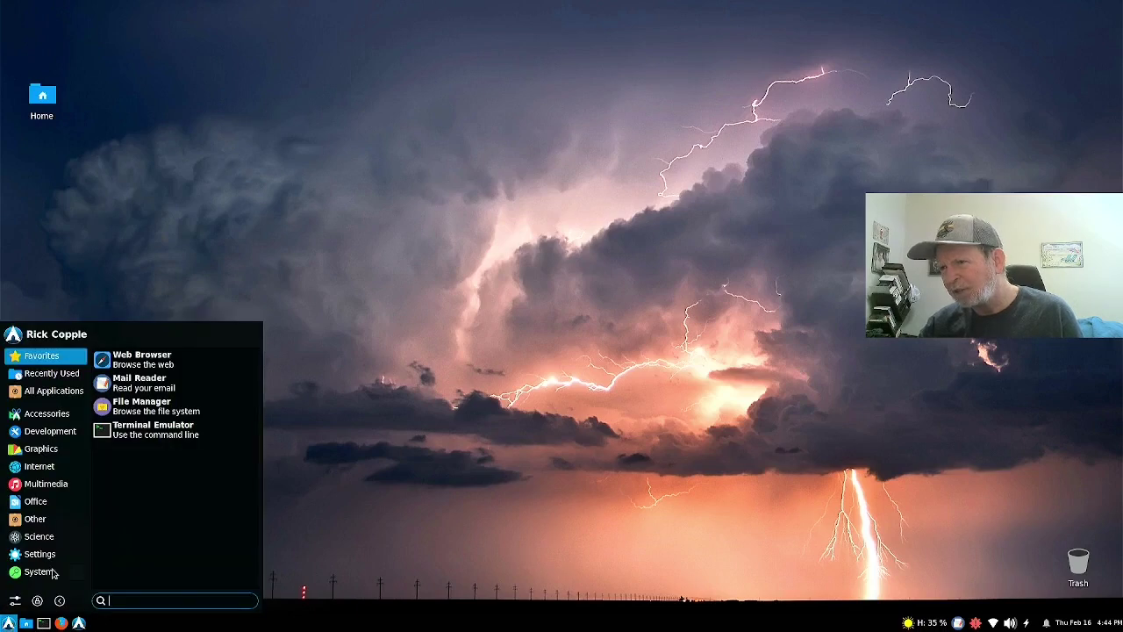
pyautogui.click(54, 561)
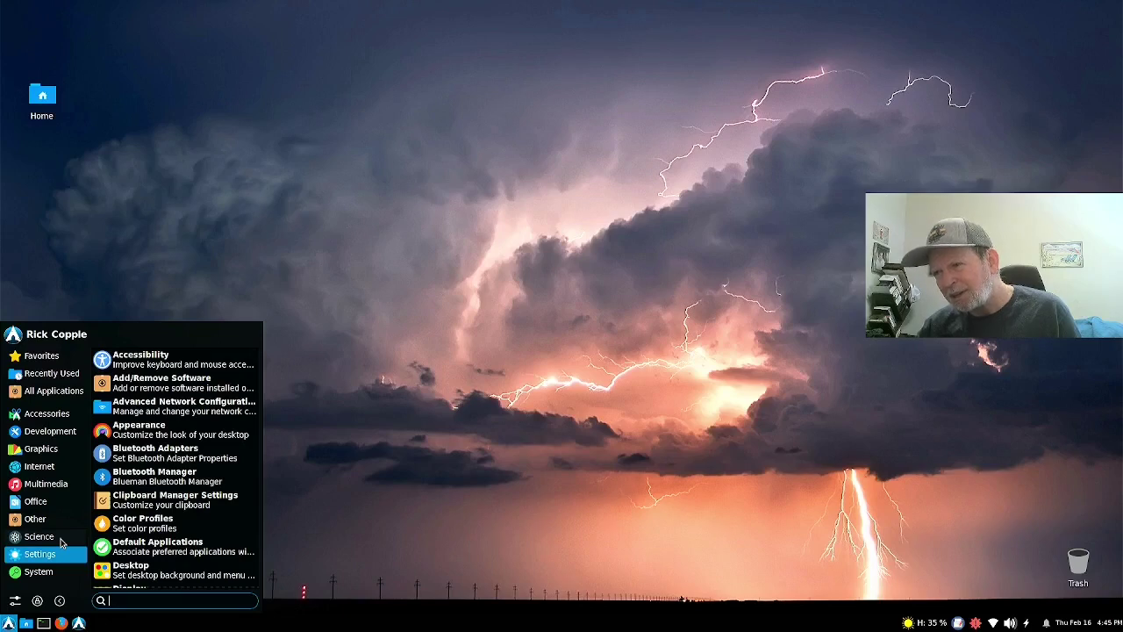
pyautogui.click(61, 542)
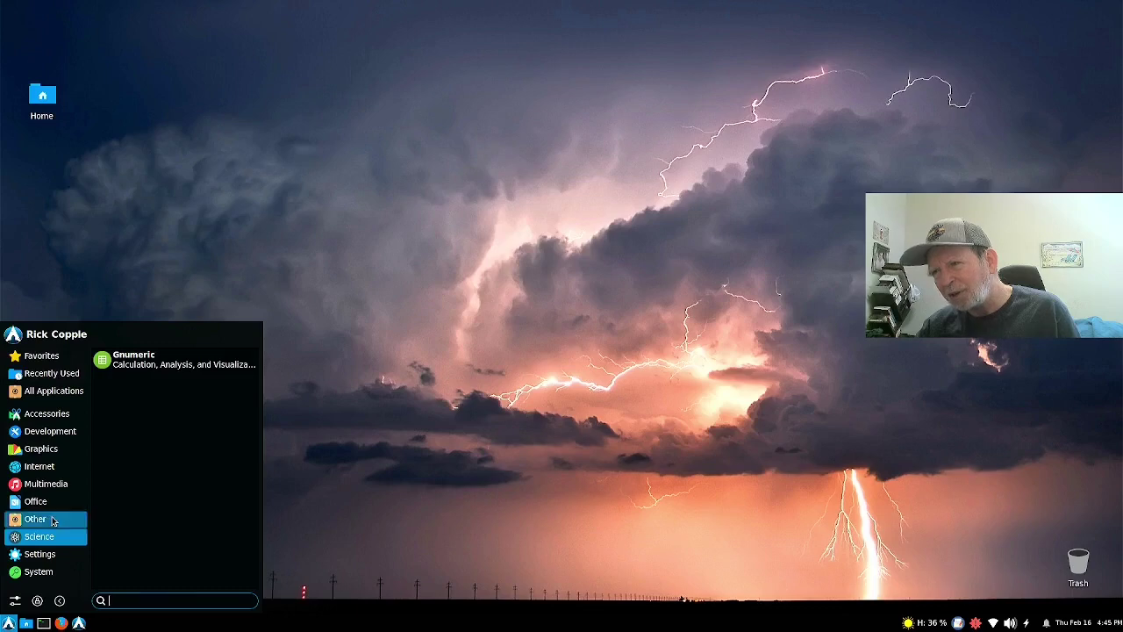
pyautogui.click(52, 520)
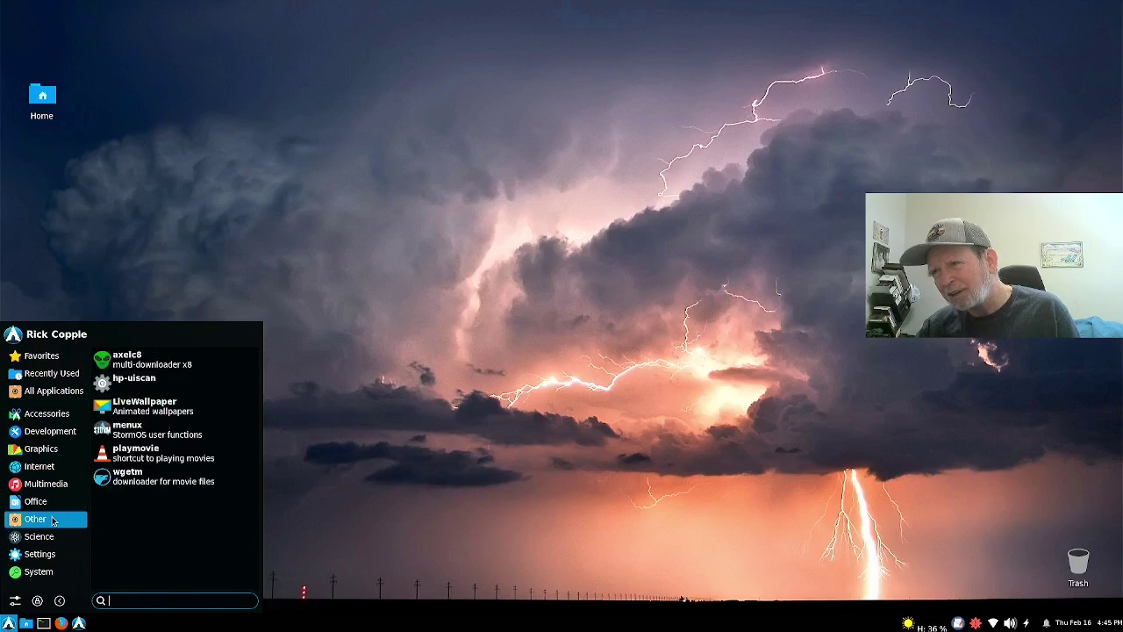
pyautogui.click(141, 414)
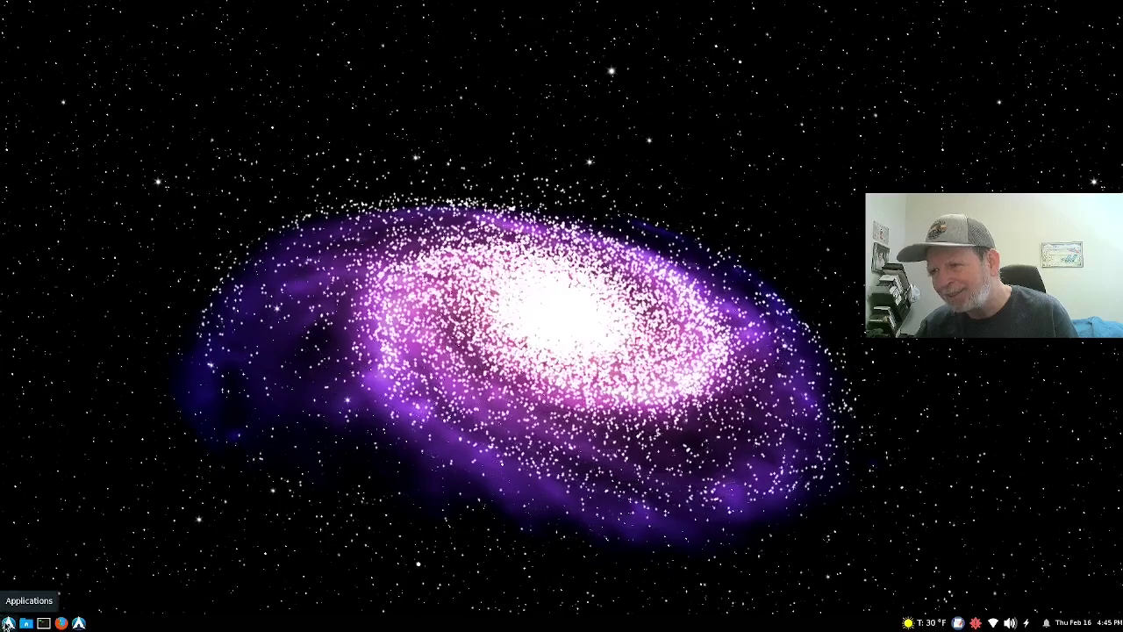
# Open the Osmo personal organizer from the Office applications to view its calendar, and close it.
pyautogui.click(8, 624)
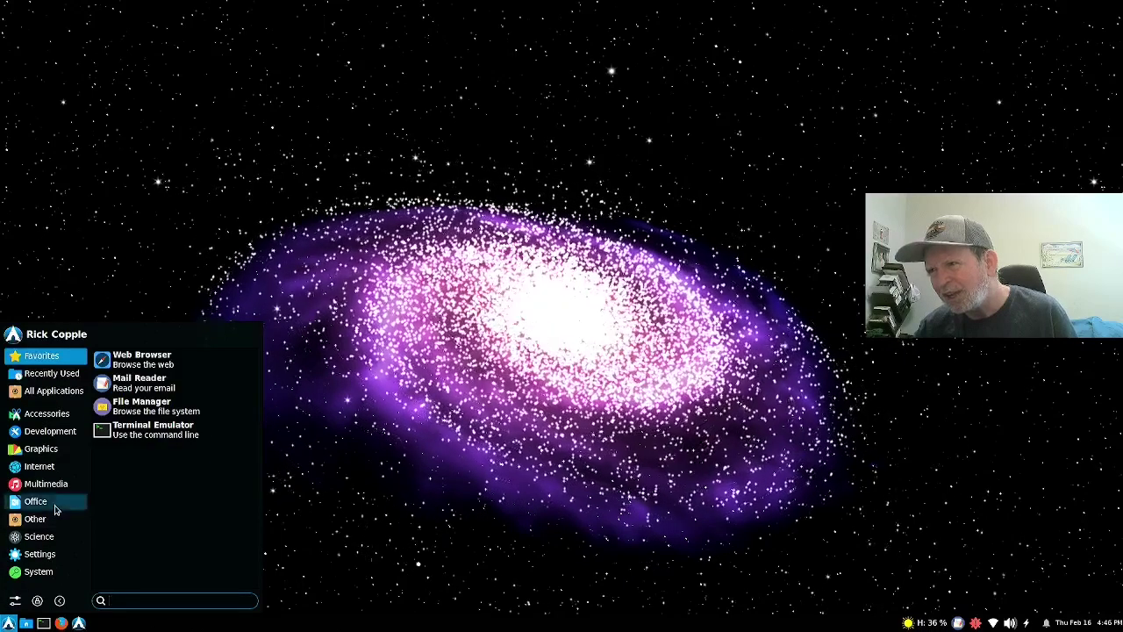
pyautogui.click(55, 508)
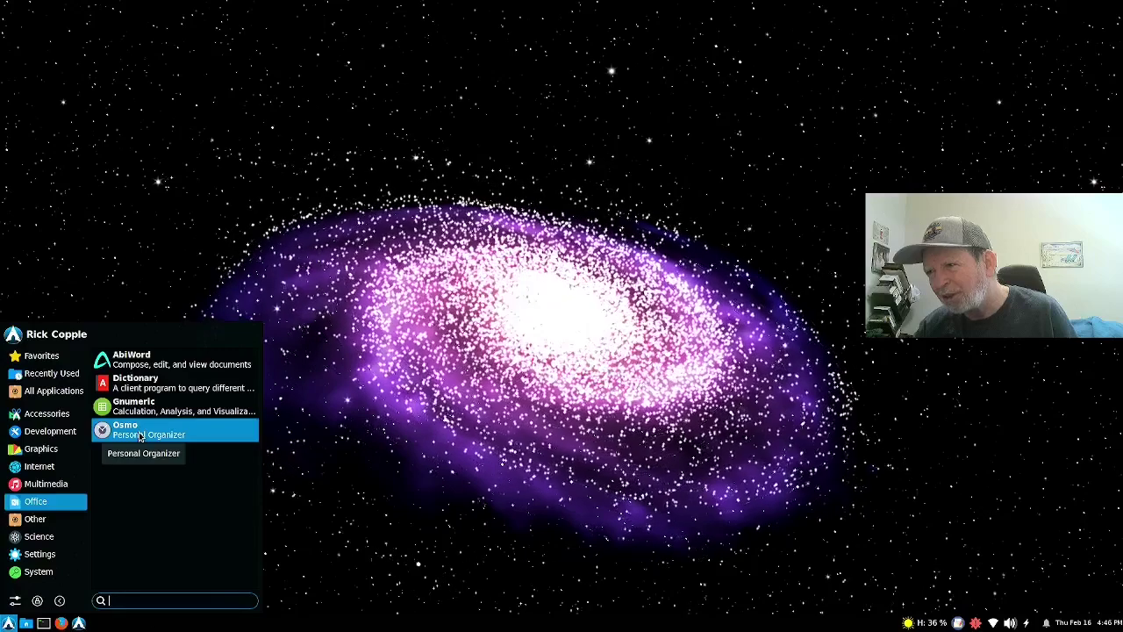
pyautogui.click(139, 436)
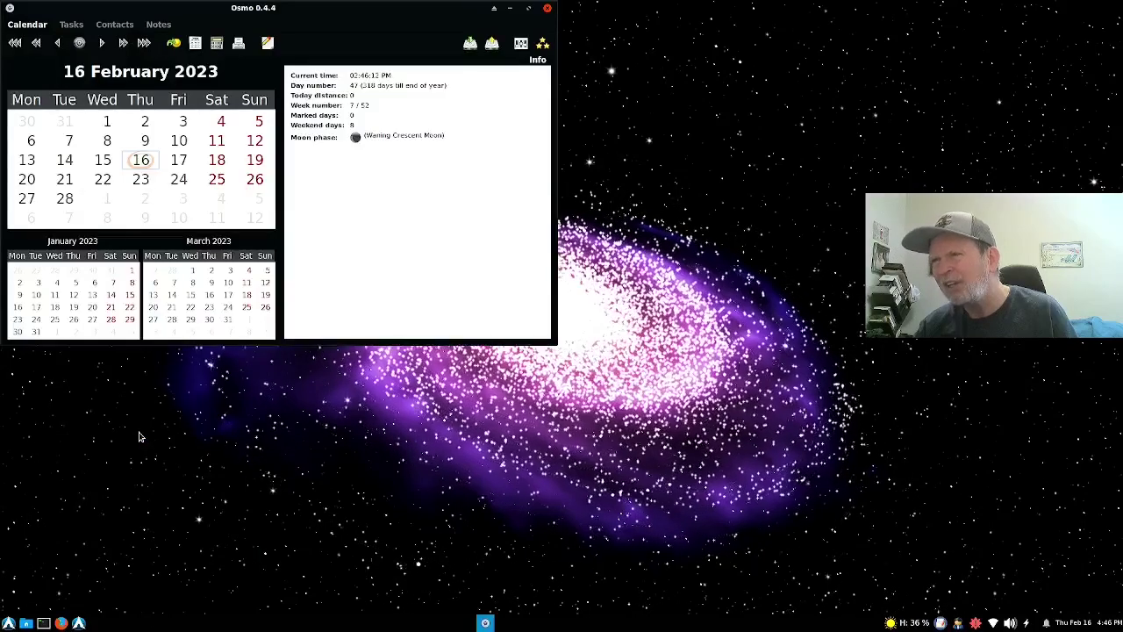
pyautogui.click(550, 9)
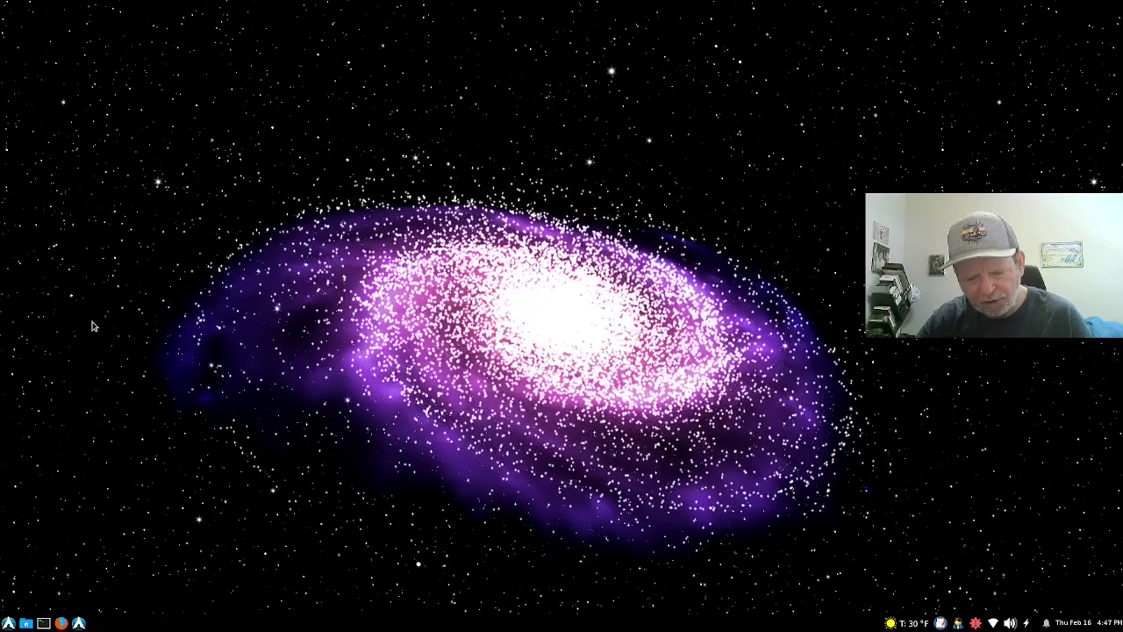
# Open a new terminal and enlarge its text by four zoom levels.
pyautogui.click(43, 623)
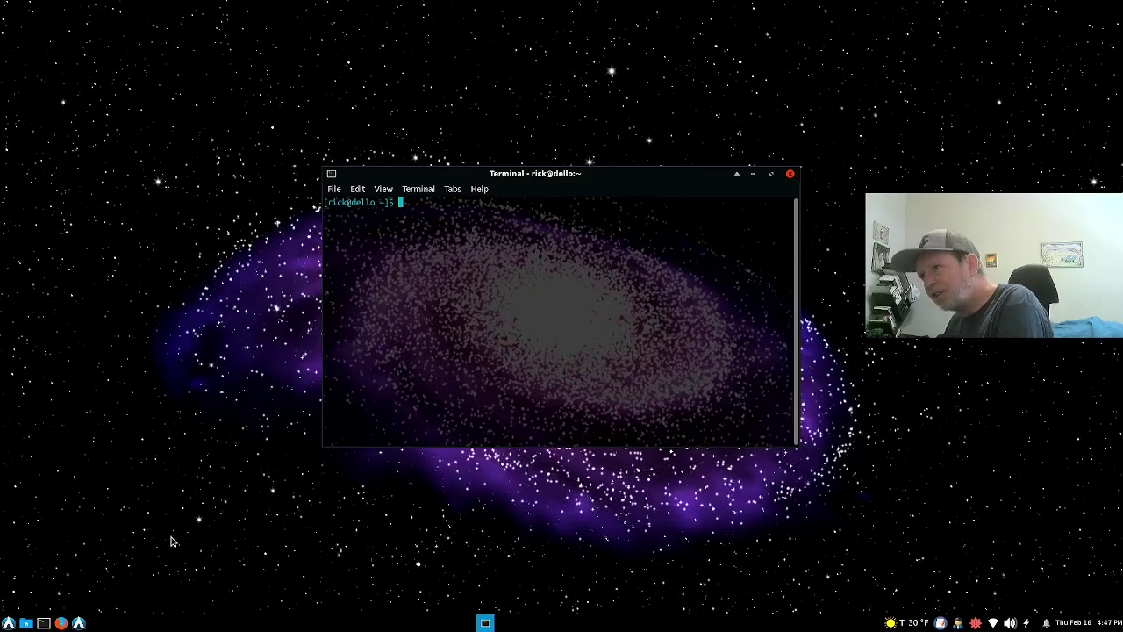
pyautogui.hotkey('ctrl', '+')
pyautogui.hotkey('ctrl', '+')
pyautogui.hotkey('ctrl', '+')
pyautogui.hotkey('ctrl', '+')
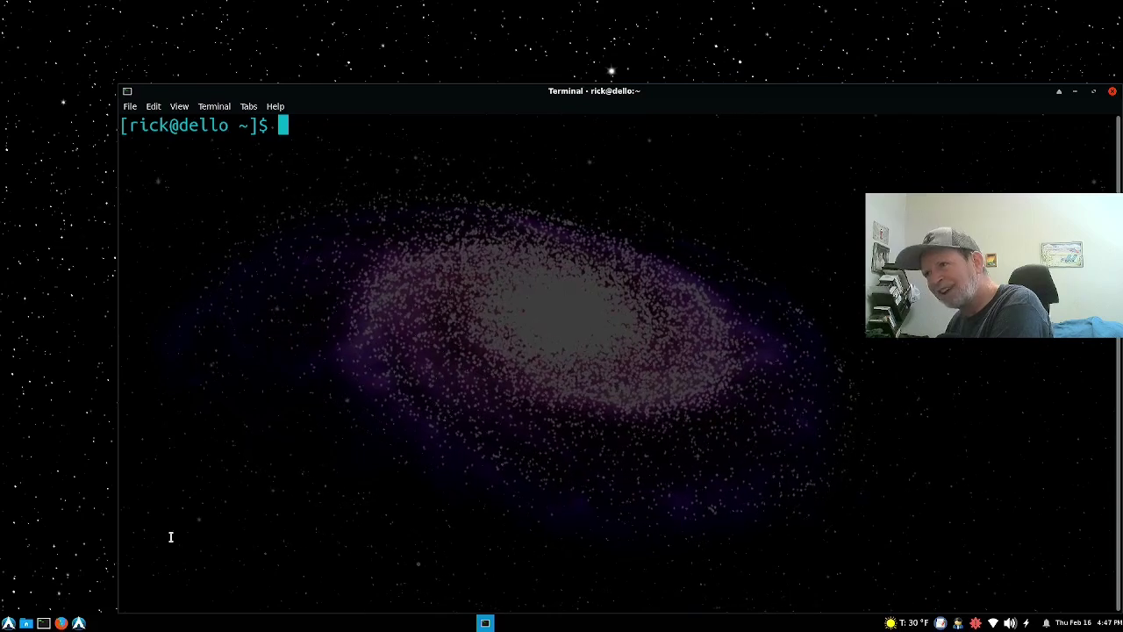
# Run htop to view the system's processes and memory use, and quit it.
pyautogui.write('htop')
pyautogui.press('Return')
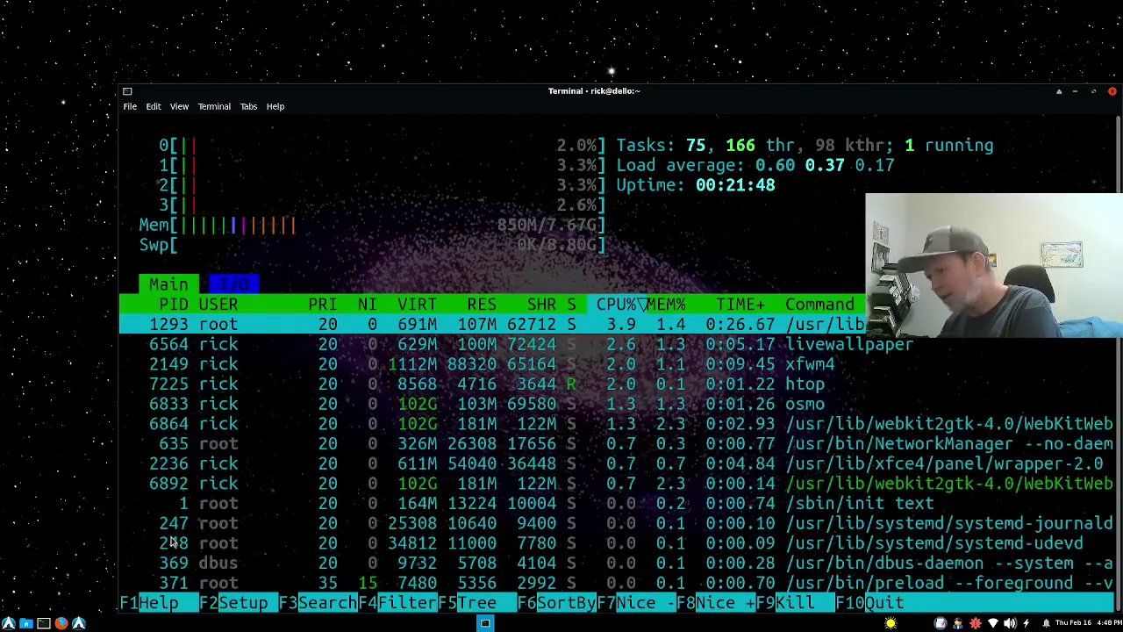
pyautogui.write('q')
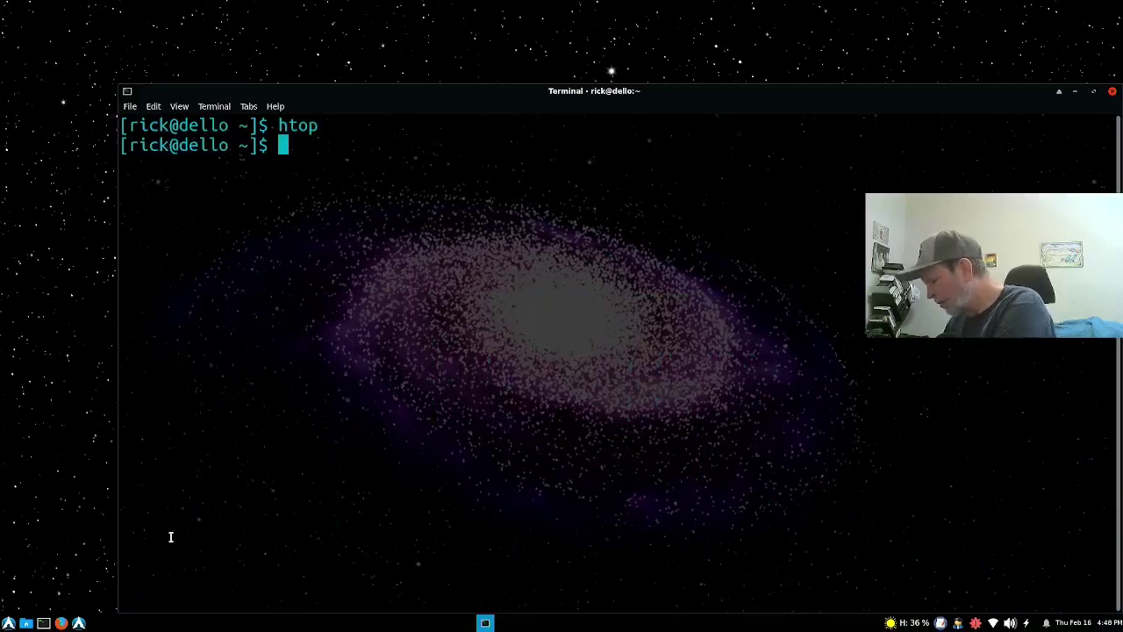
# Run neofetch to view the system information, and close the terminal.
pyautogui.write('neofetch')
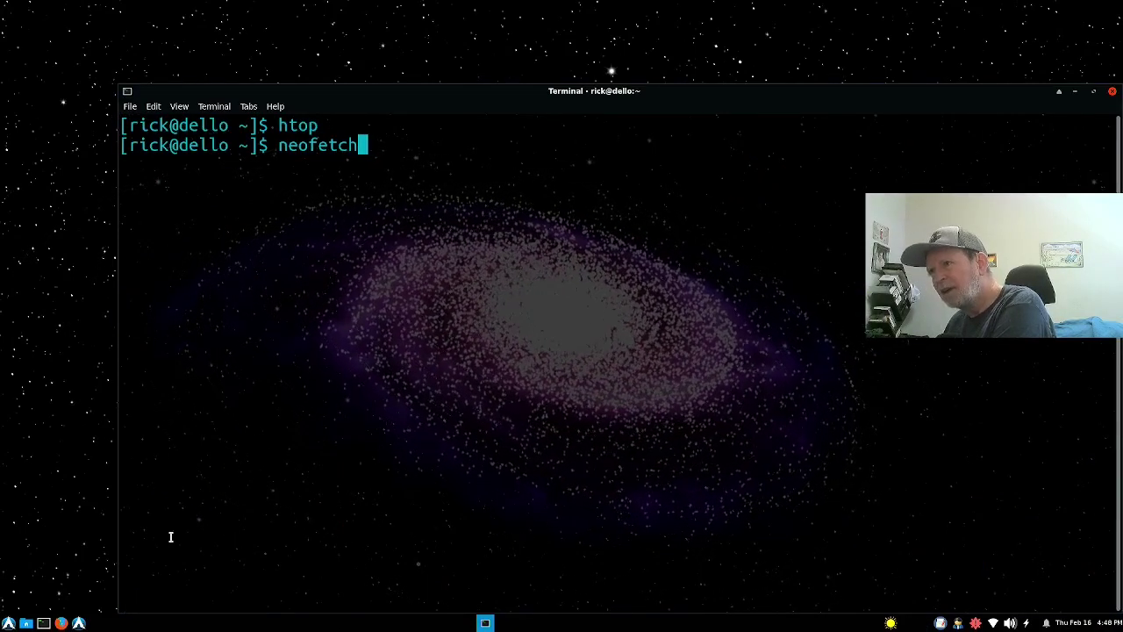
pyautogui.press('Return')
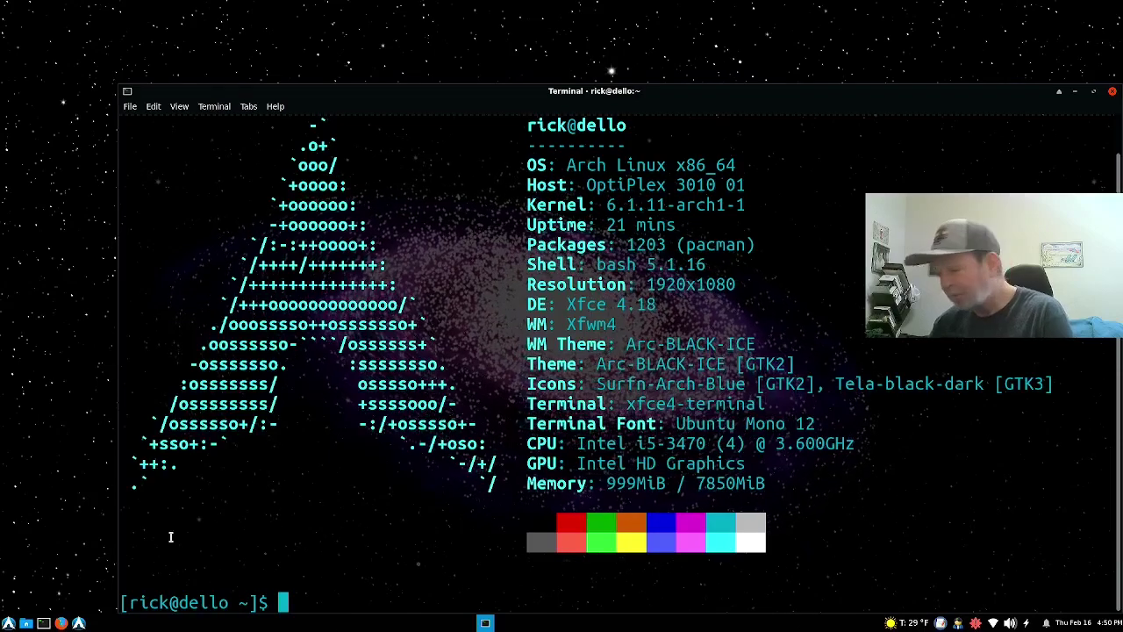
pyautogui.hotkey('ctrl', 'd')
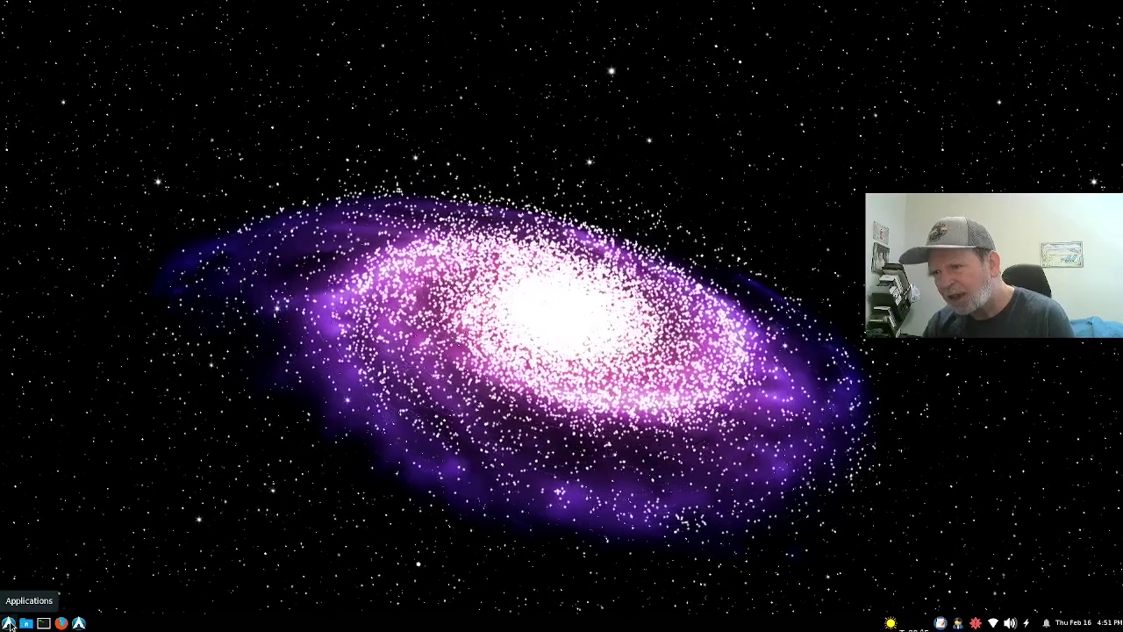
# Browse the Multimedia, Internet, Graphics, Development and Accessories application categories, and open and close the Application Finder.
pyautogui.click(9, 624)
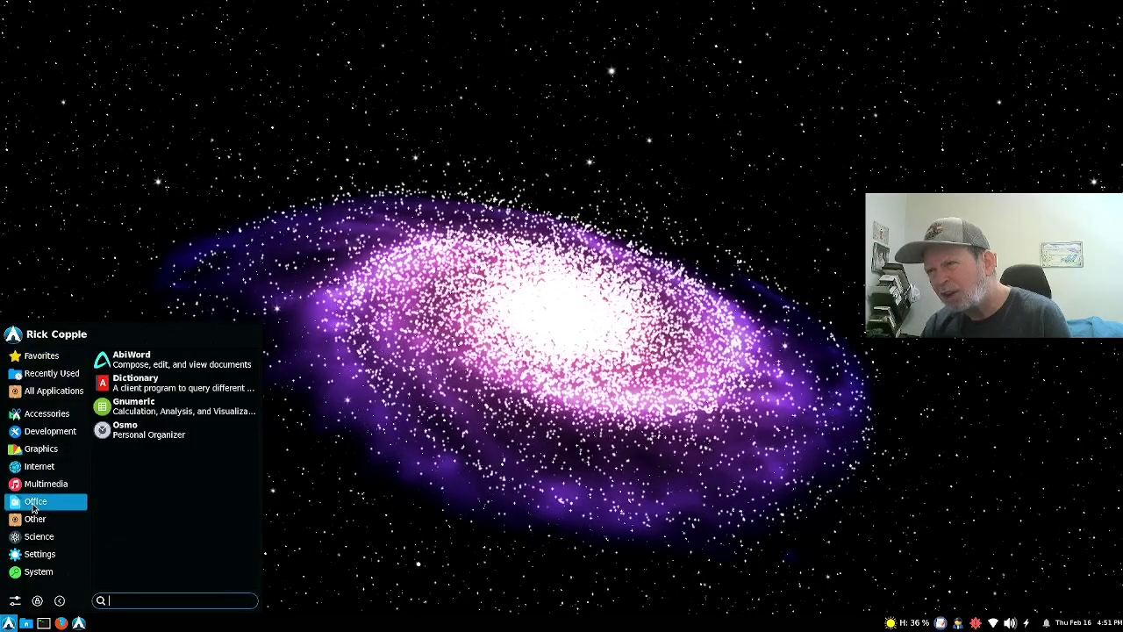
pyautogui.click(50, 490)
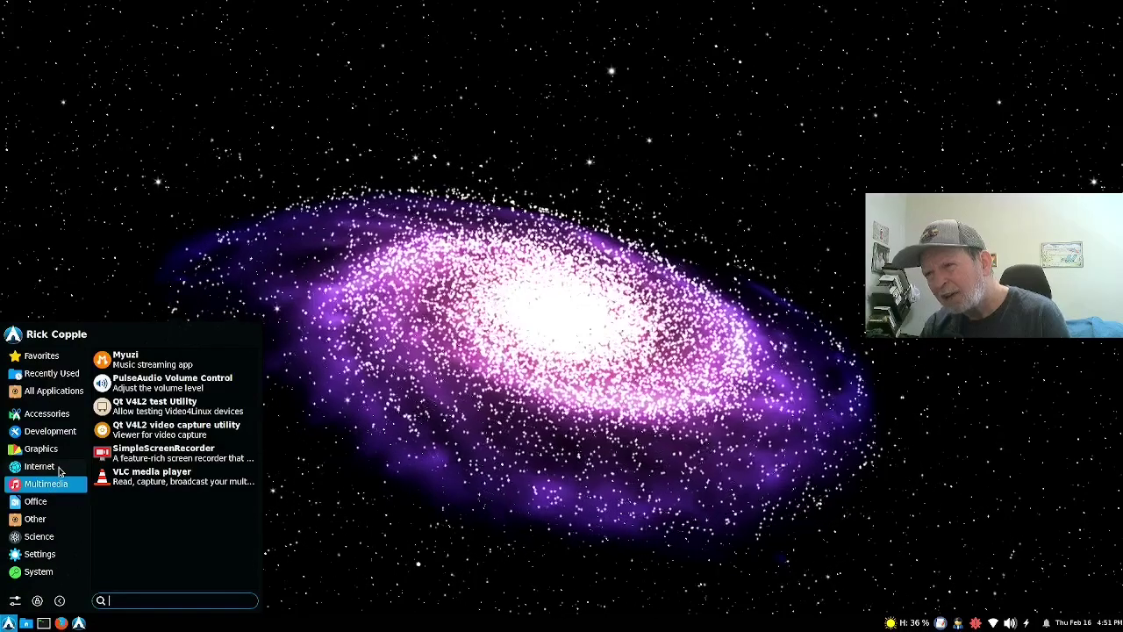
pyautogui.click(59, 471)
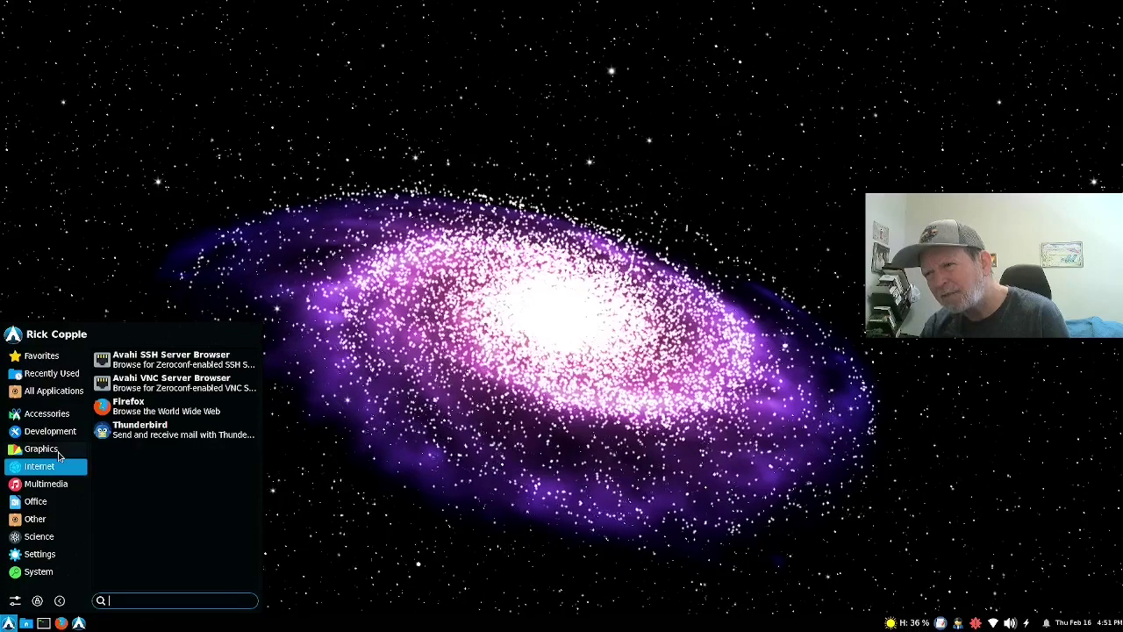
pyautogui.click(59, 453)
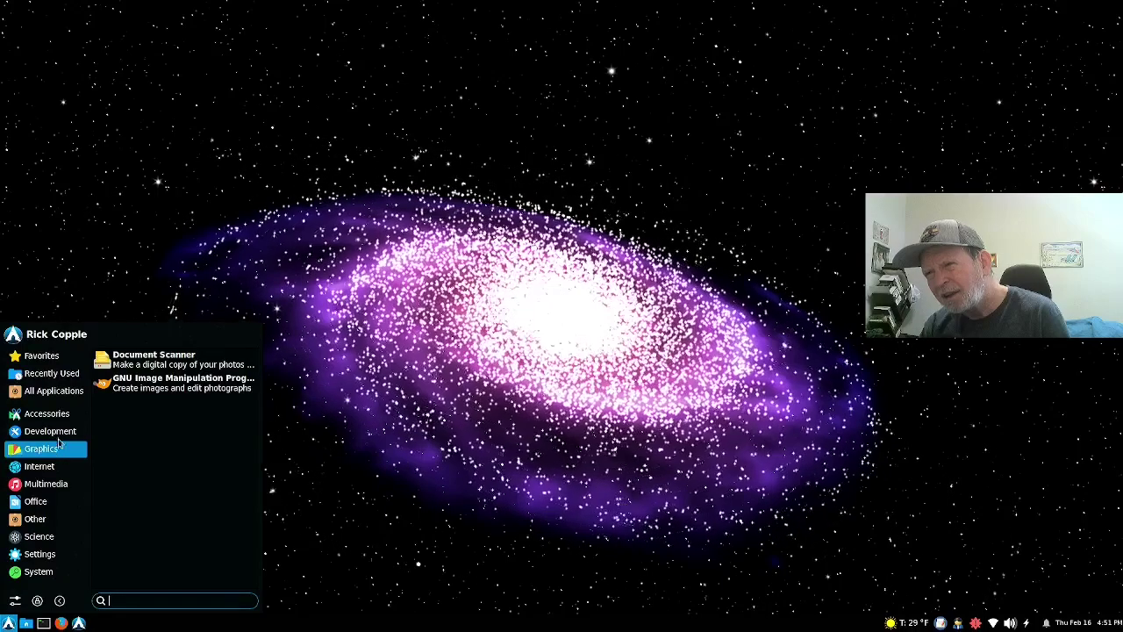
pyautogui.click(60, 437)
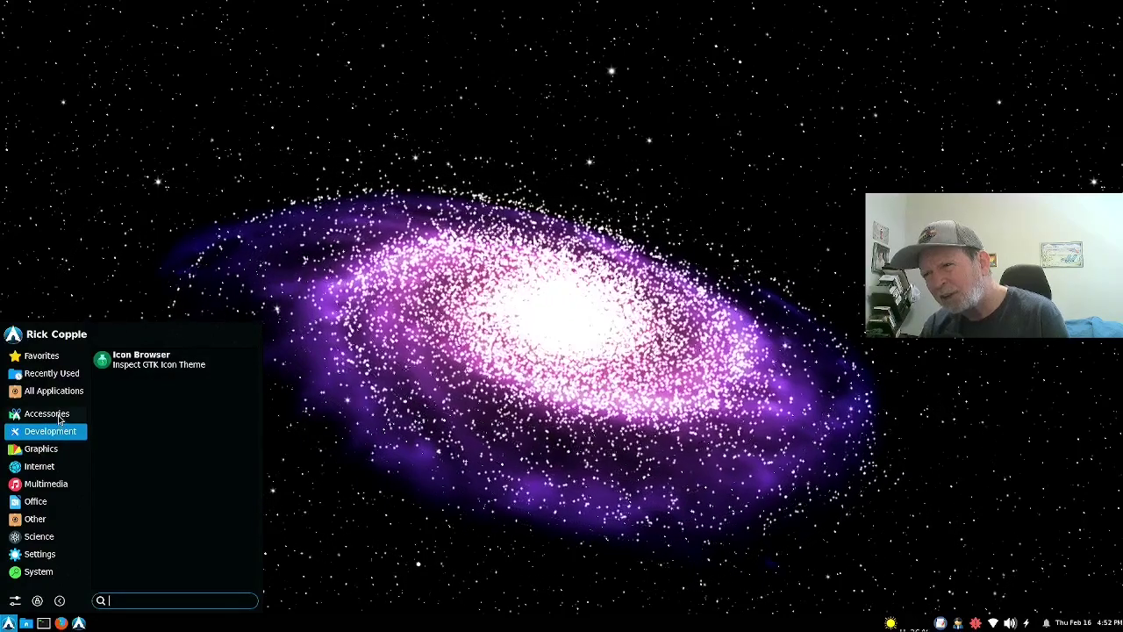
pyautogui.click(59, 420)
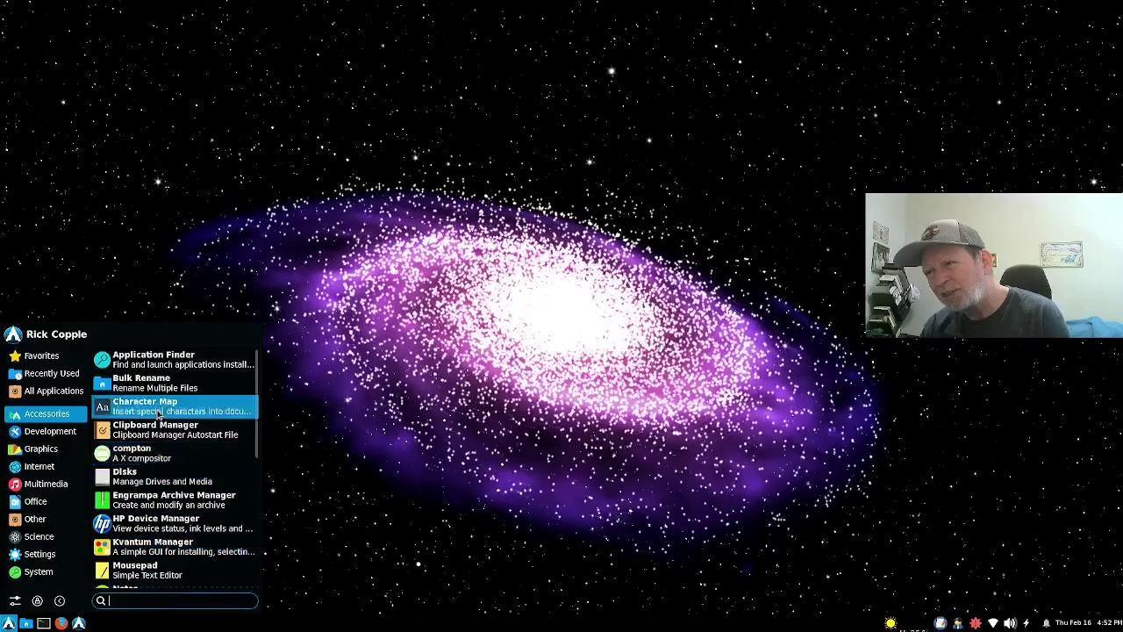
pyautogui.click(177, 357)
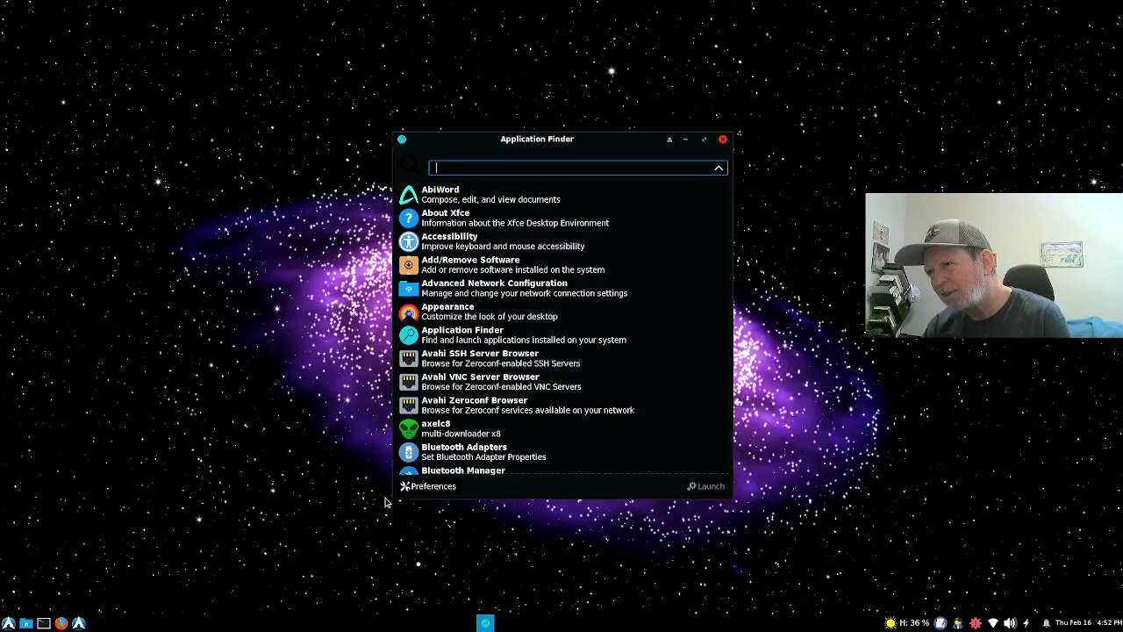
pyautogui.click(721, 139)
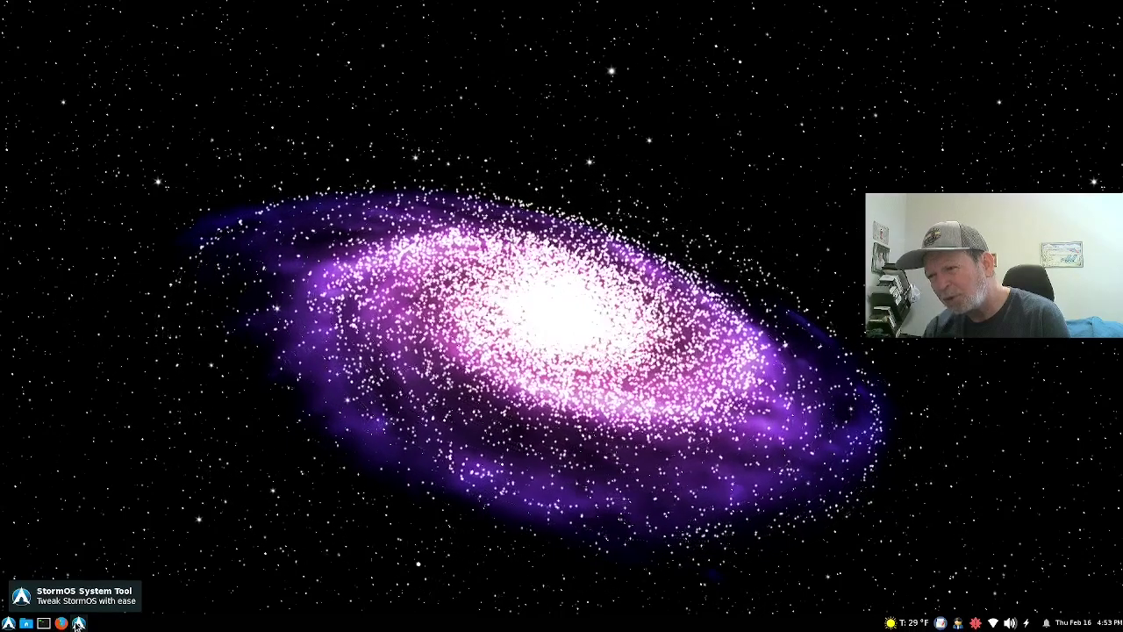
# From the Game/Utilities/Scripts section of the StormOS System Tool, view system resources via top and run the utility program update.
pyautogui.click(77, 623)
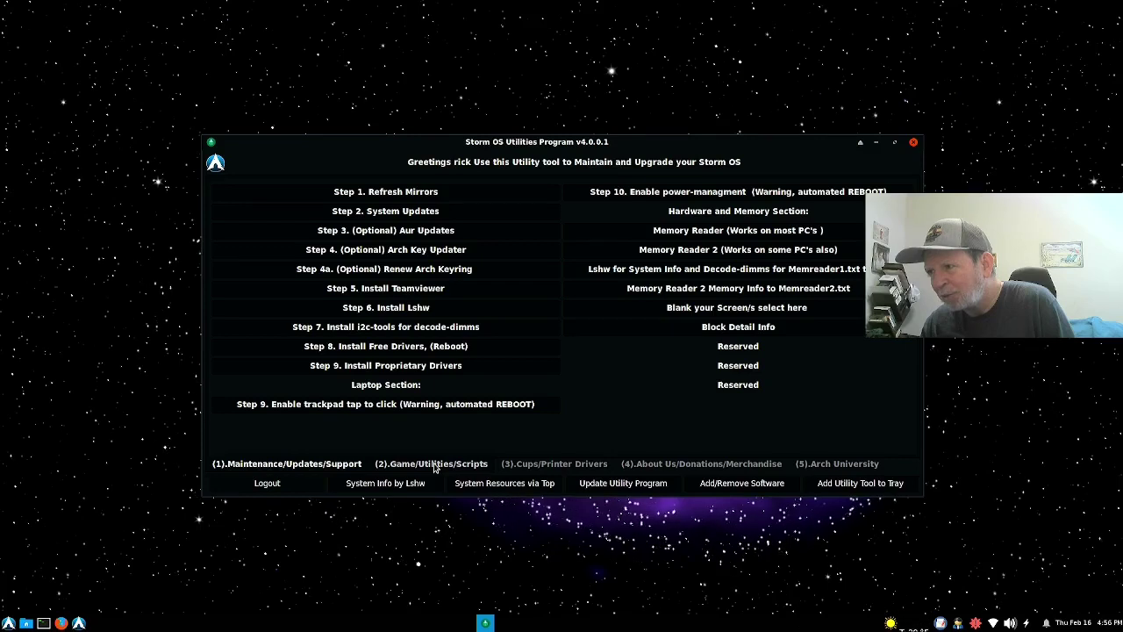
pyautogui.click(433, 465)
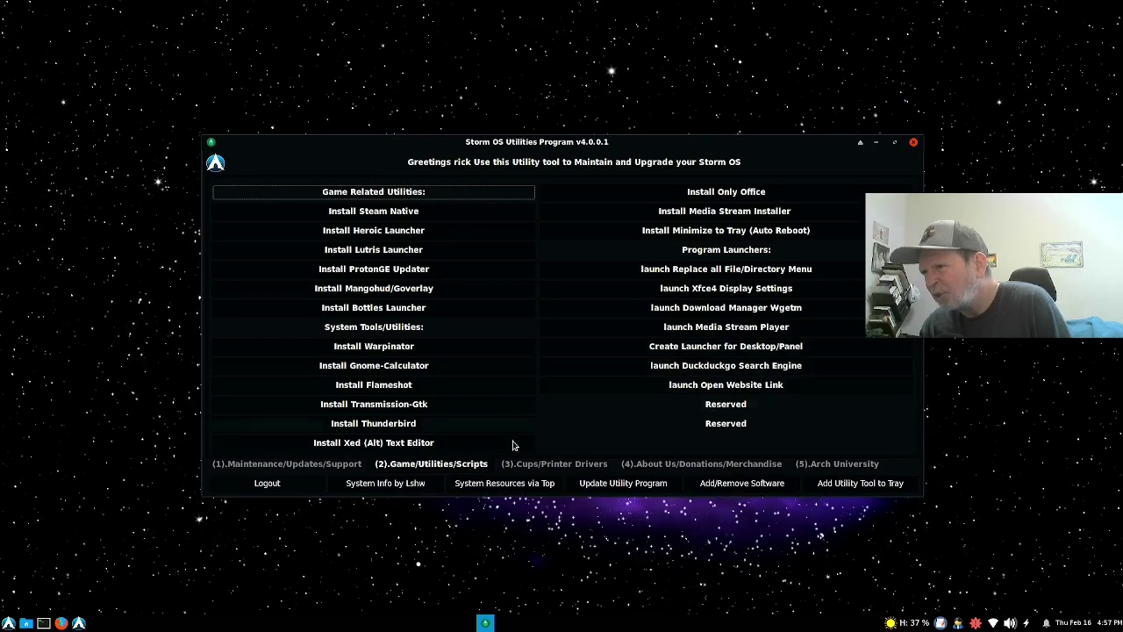
pyautogui.click(485, 484)
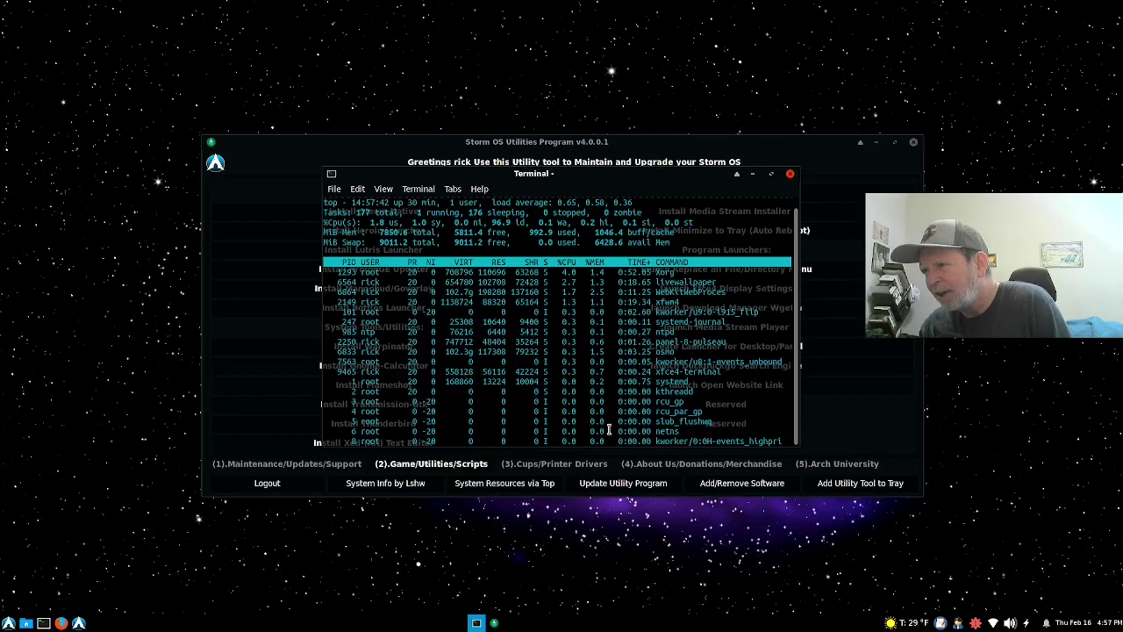
pyautogui.click(597, 484)
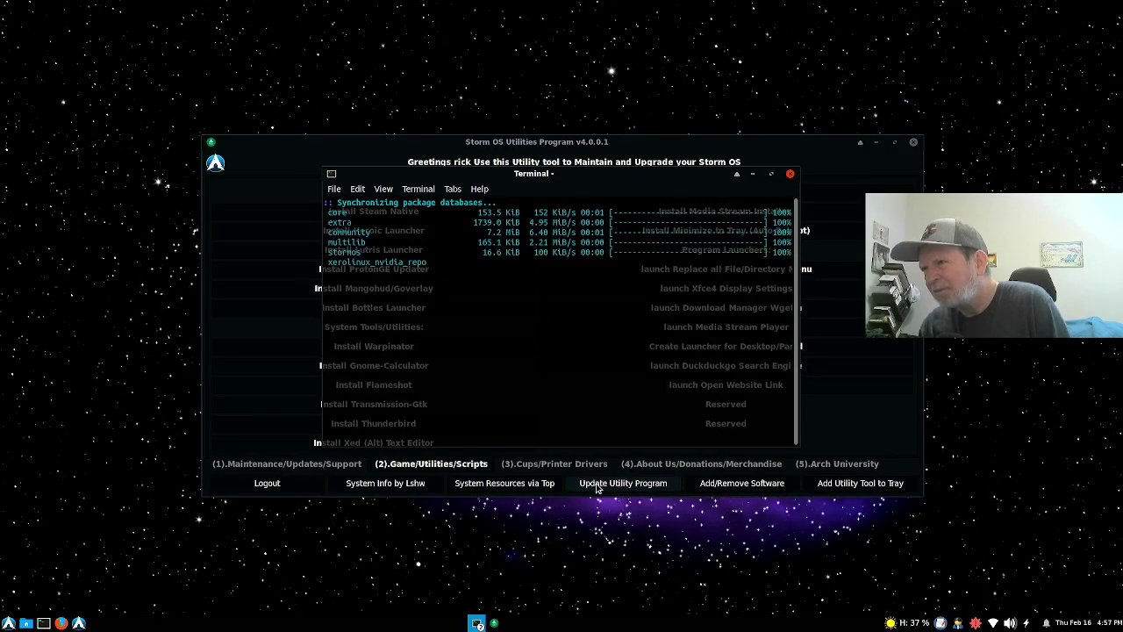
# Review the Cups/Printer Drivers, About Us/Donations/Merchandise and Arch University sections, and close the utility program.
pyautogui.click(544, 464)
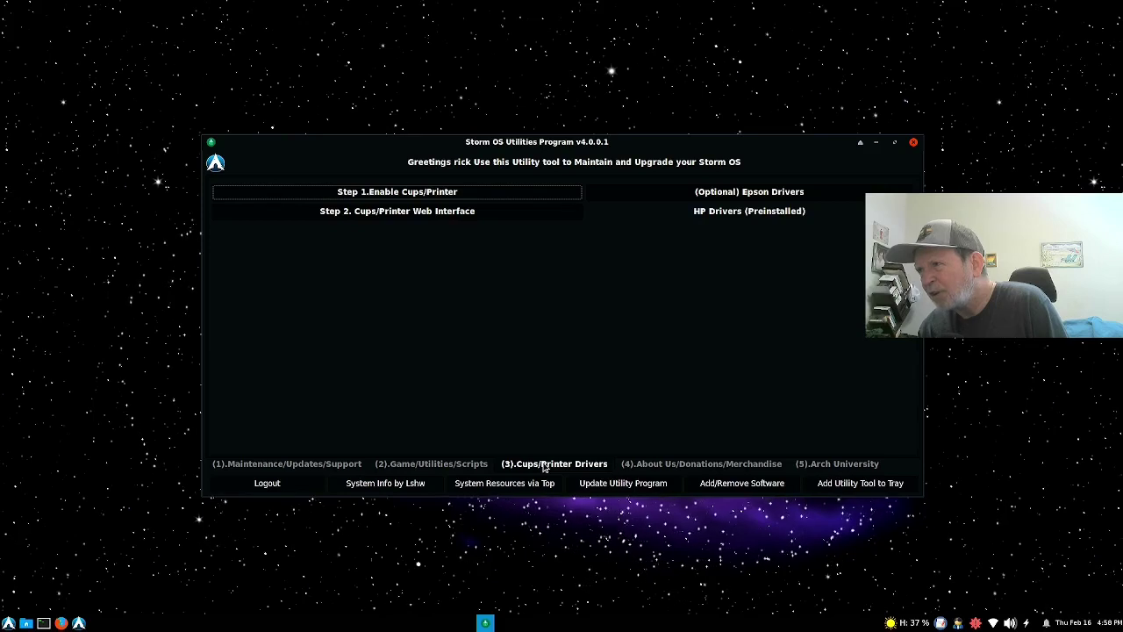
pyautogui.click(635, 464)
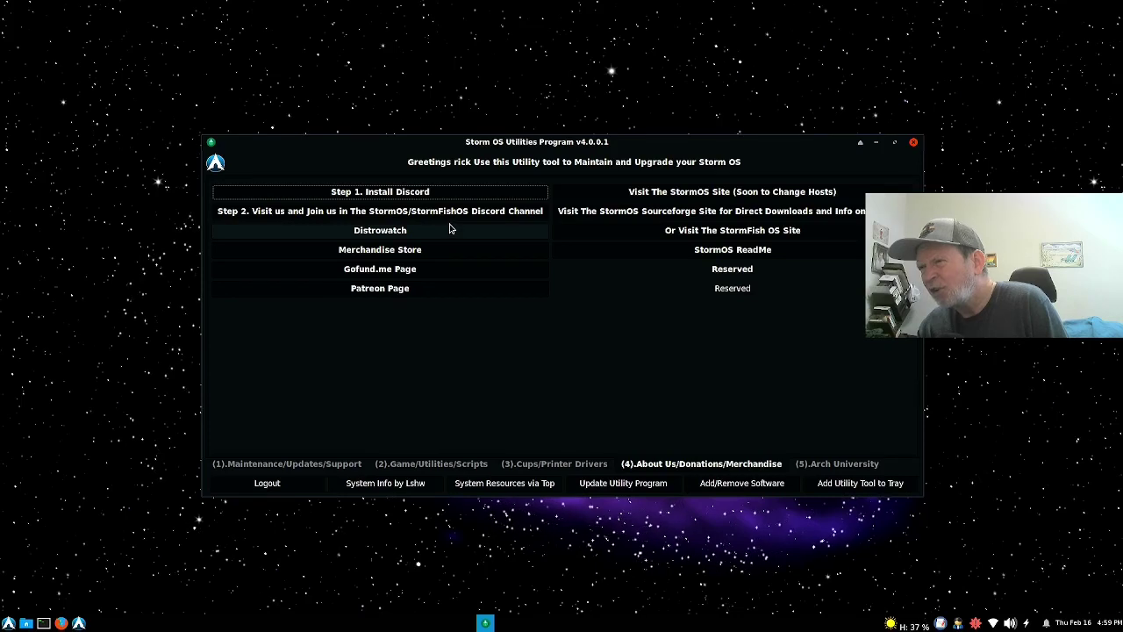
pyautogui.click(823, 465)
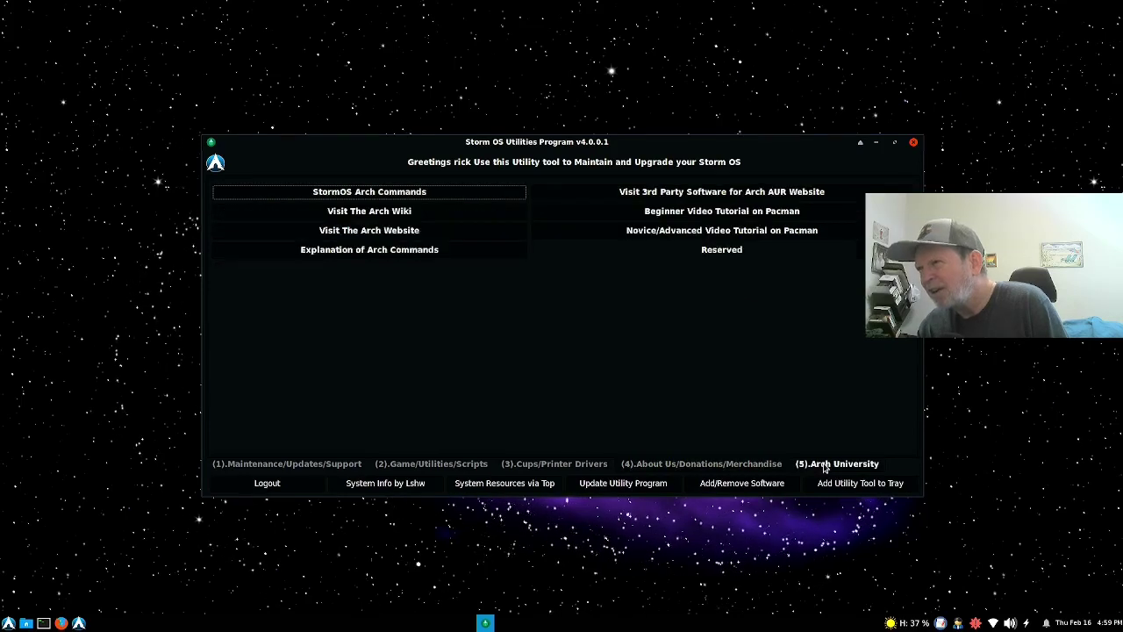
pyautogui.click(912, 143)
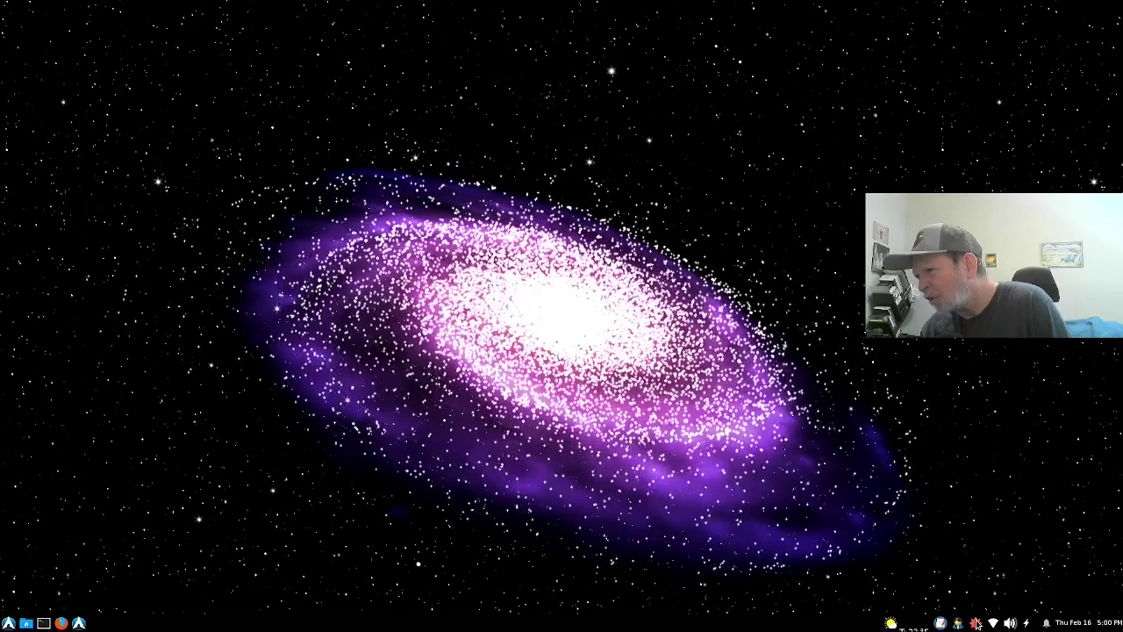
# Open the system's update notifier, and enter the account password at the StormOS login screen.
pyautogui.click(976, 622)
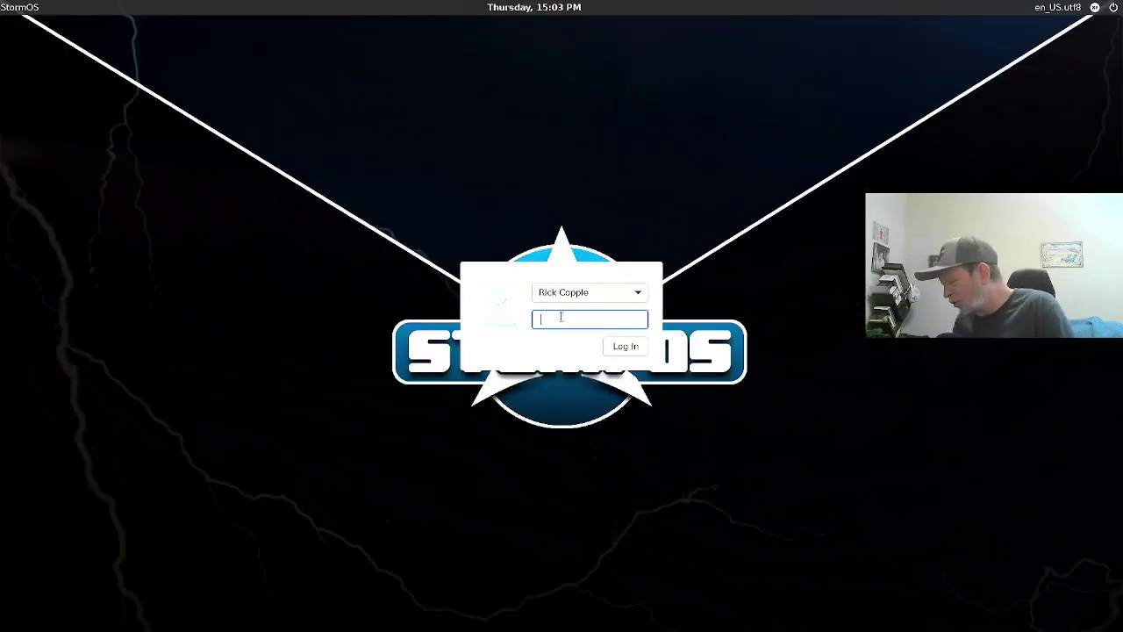
pyautogui.write('*')
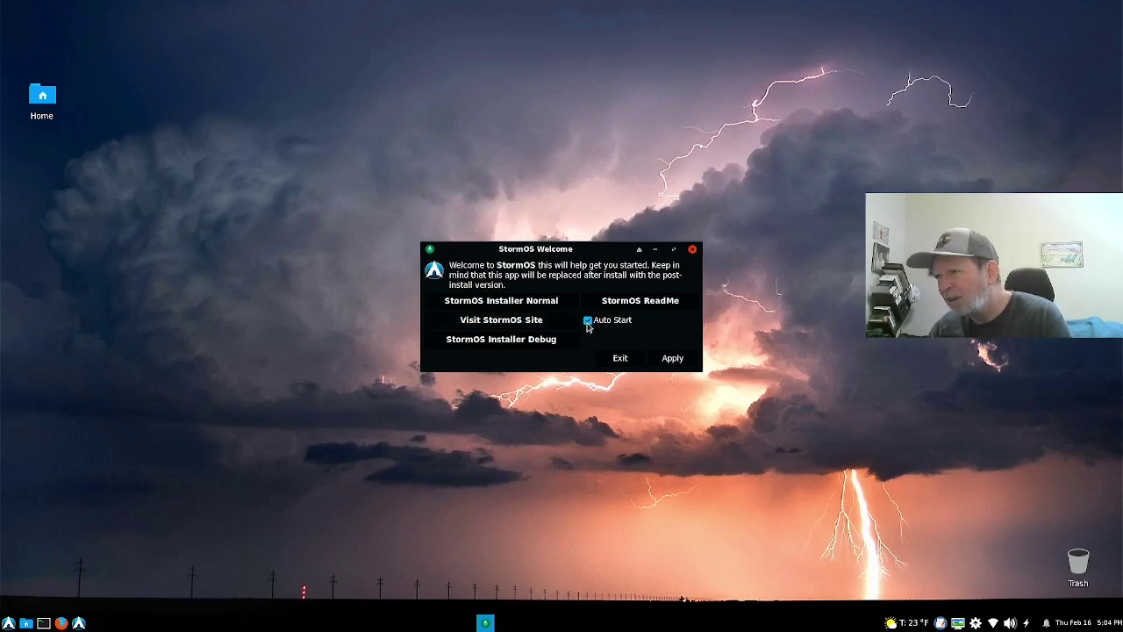
# Try to disable Auto Start in the StormOS Welcome window, apply the change and exit the window.
pyautogui.click(588, 323)
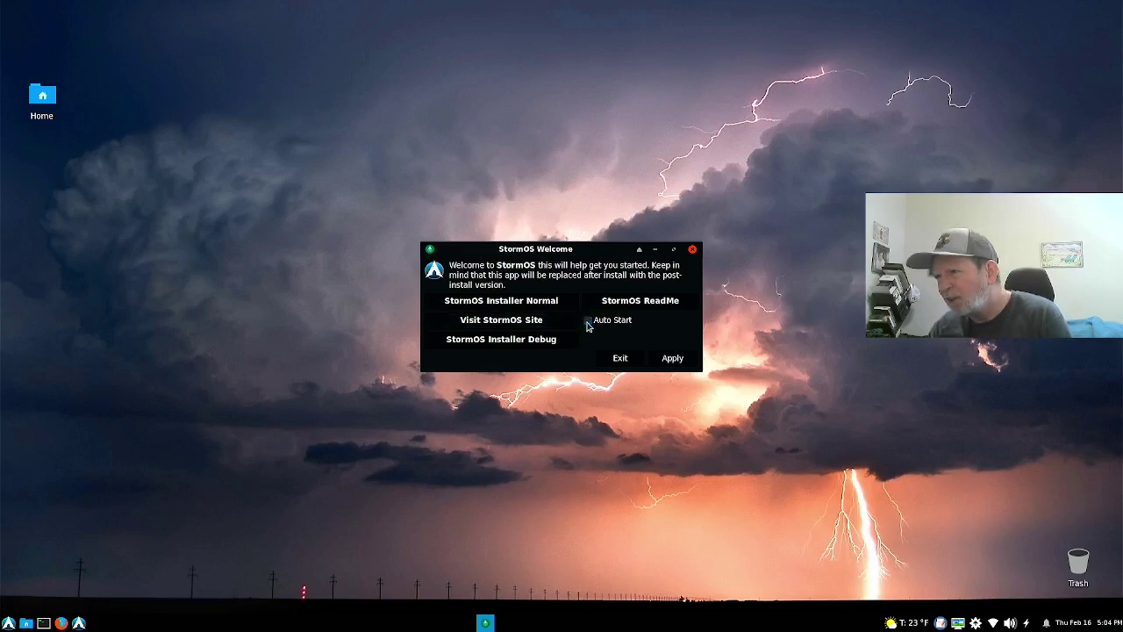
pyautogui.click(670, 360)
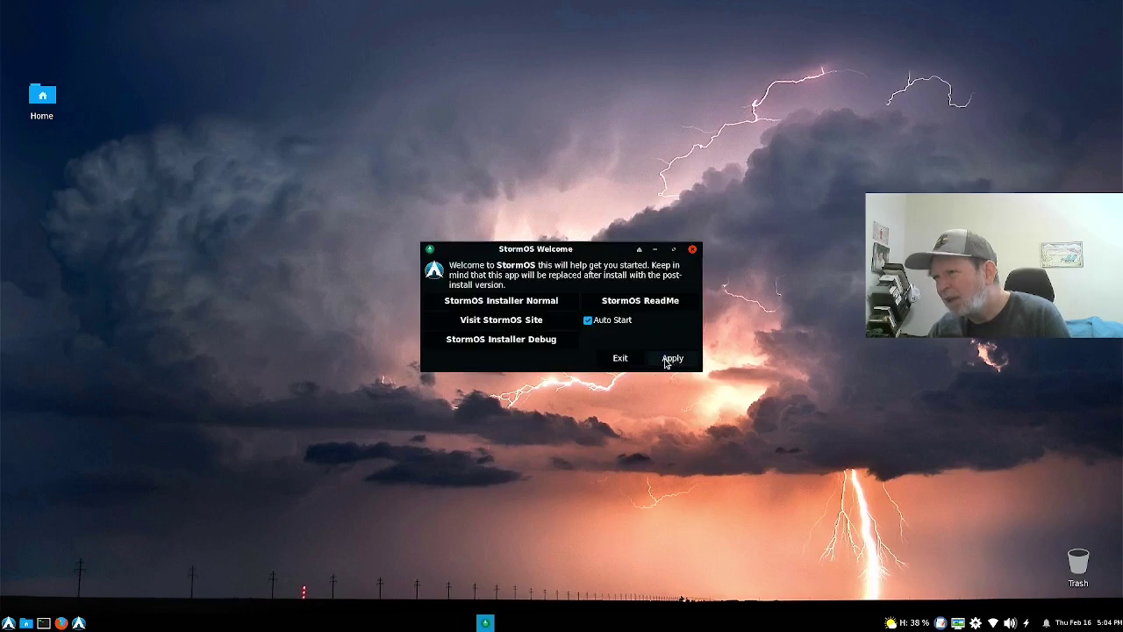
pyautogui.click(624, 367)
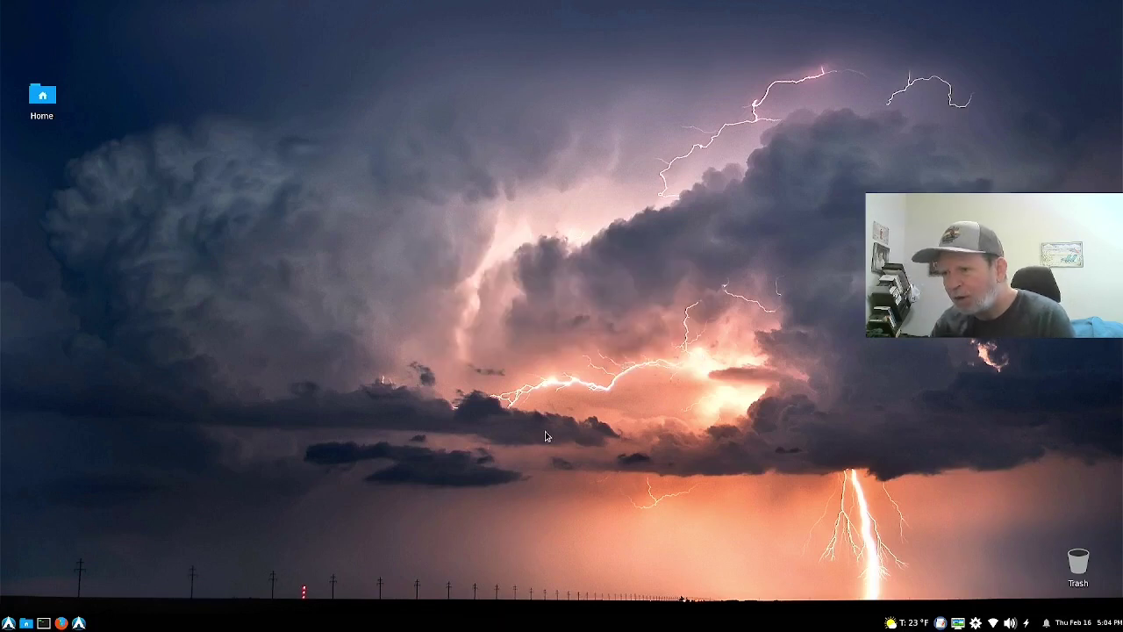
# Open a terminal and list all files in the home directory, including hidden ones, with ls -a.
pyautogui.click(43, 623)
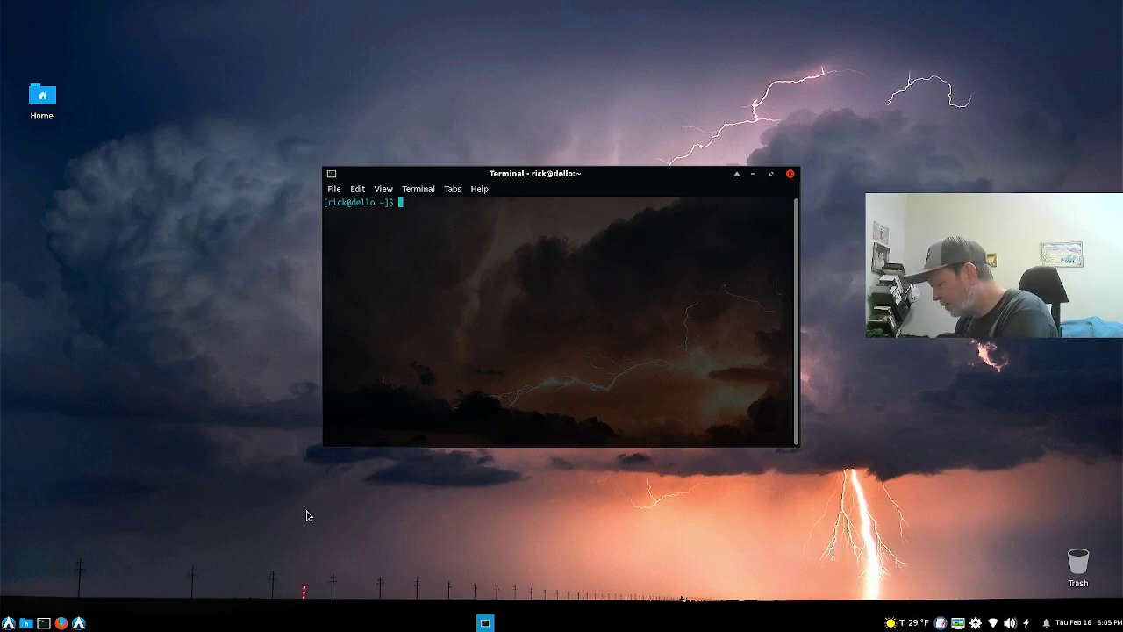
pyautogui.write('ls ')
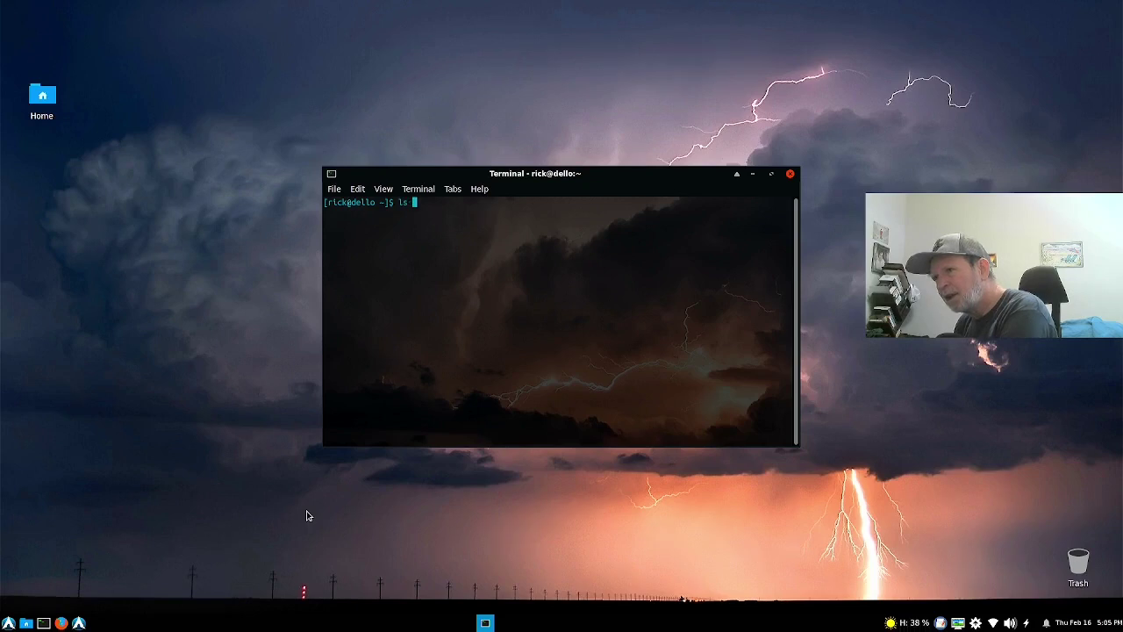
pyautogui.write('-a')
pyautogui.press('Return')
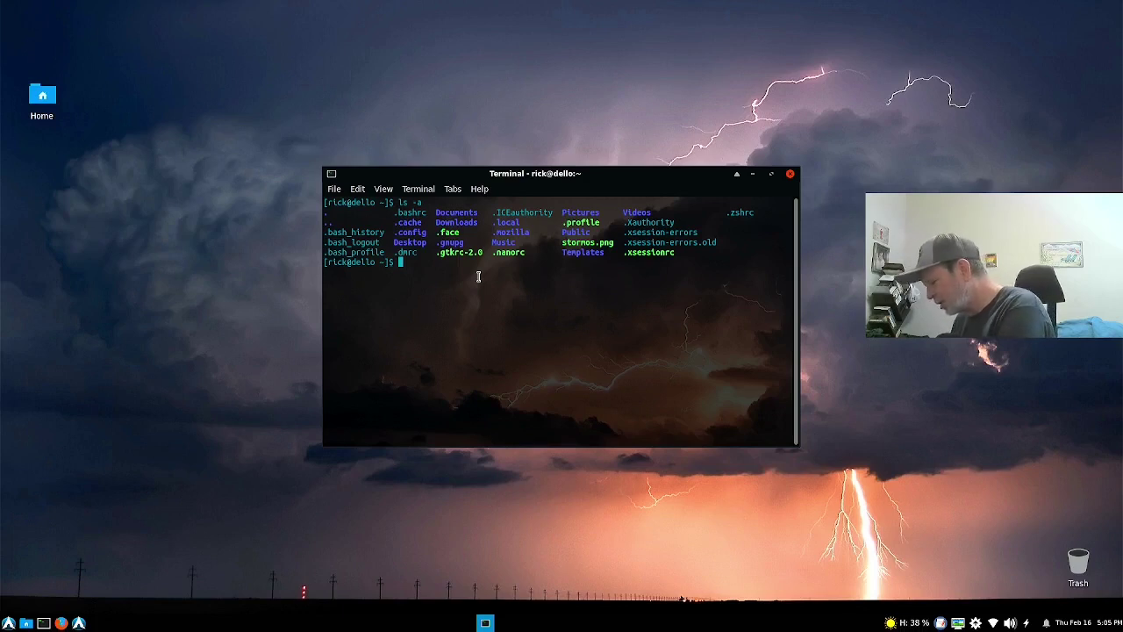
# Open the .nanorc configuration file from the home directory in nano.
pyautogui.write('nan')
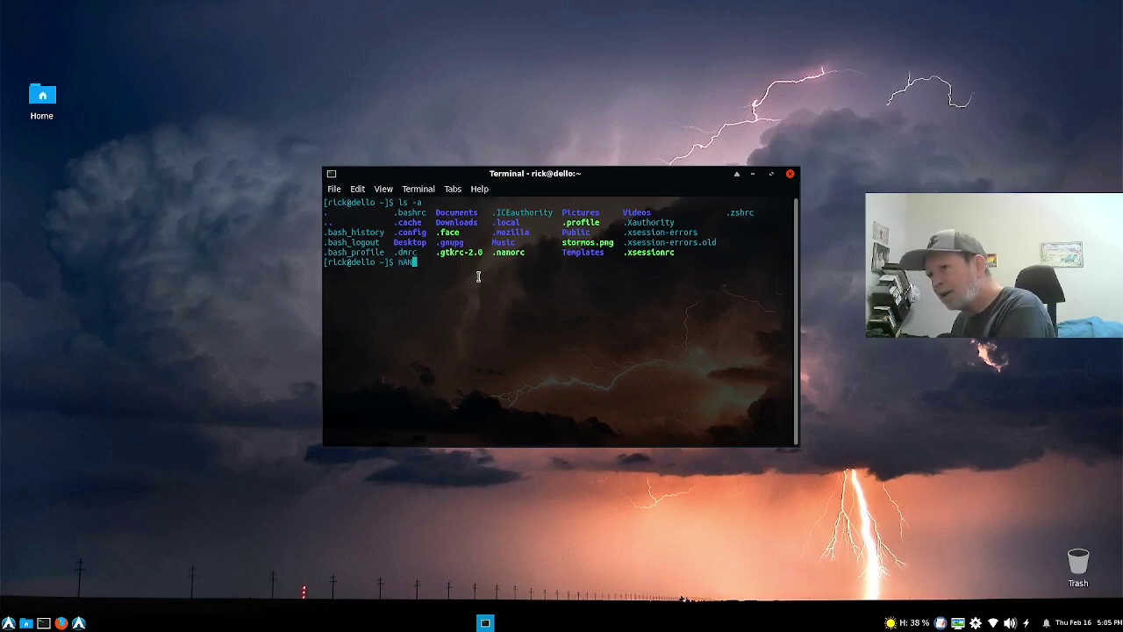
pyautogui.press('BackSpace')
pyautogui.press('BackSpace')
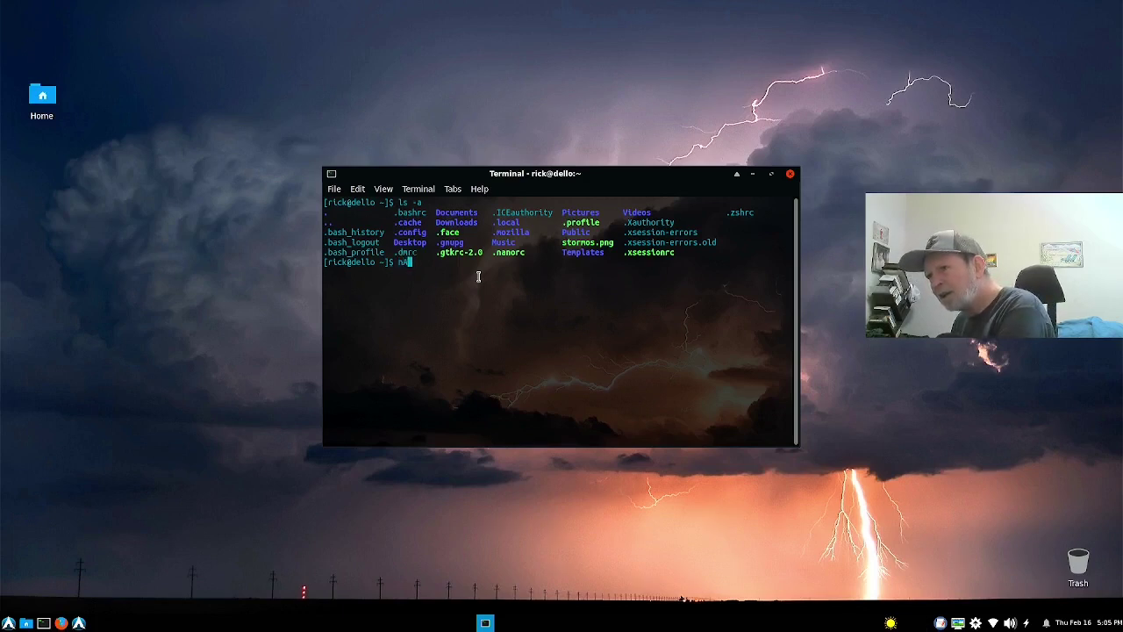
pyautogui.write('ano na')
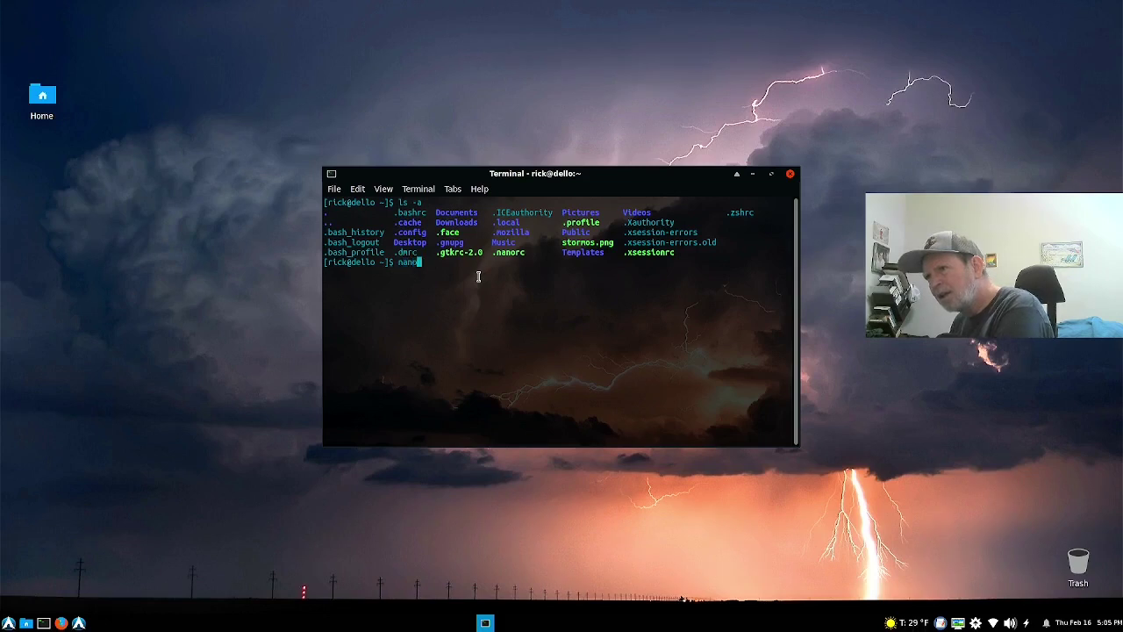
pyautogui.press('BackSpace')
pyautogui.press('BackSpace')
pyautogui.write('.nanorc')
pyautogui.press('Return')
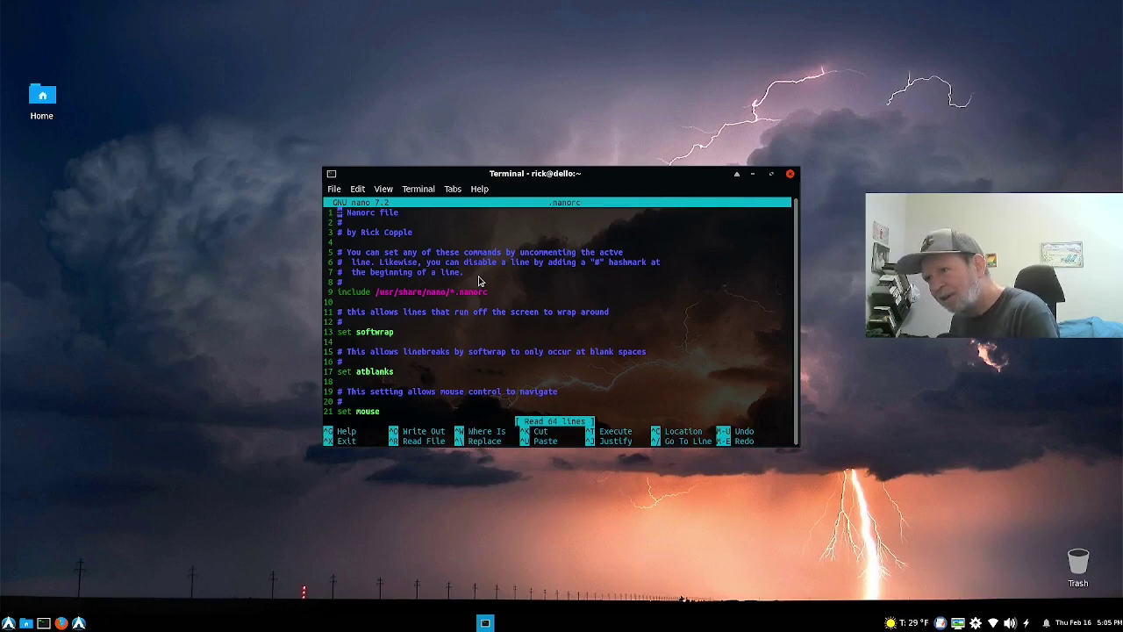
# Read through the commented settings in .nanorc, down to the disabled nohelp line.
pyautogui.press('Down')
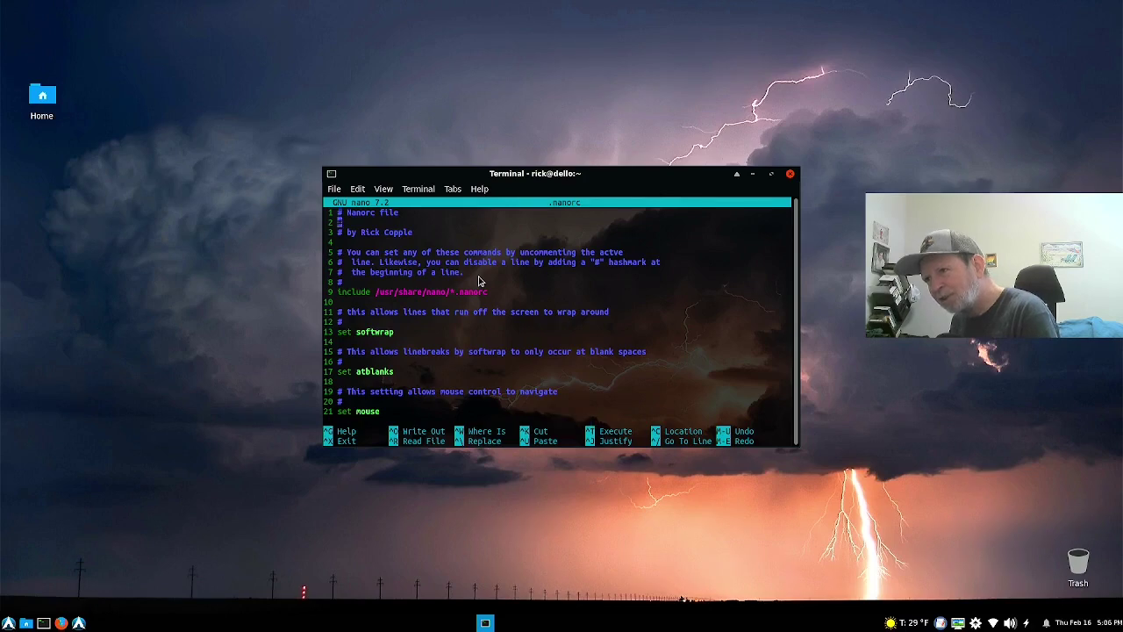
pyautogui.press('Down')
pyautogui.press('Down')
pyautogui.press('Down')
pyautogui.press('Down')
pyautogui.press('Down')
pyautogui.press('Down')
pyautogui.press('Down')
pyautogui.press('Down')
pyautogui.press('Down')
pyautogui.press('Down')
pyautogui.press('Down')
pyautogui.press('Down')
pyautogui.press('Down')
pyautogui.press('Down')
pyautogui.press('Down')
pyautogui.press('Down')
pyautogui.press('Down')
pyautogui.press('Down')
pyautogui.press('Down')
pyautogui.press('Down')
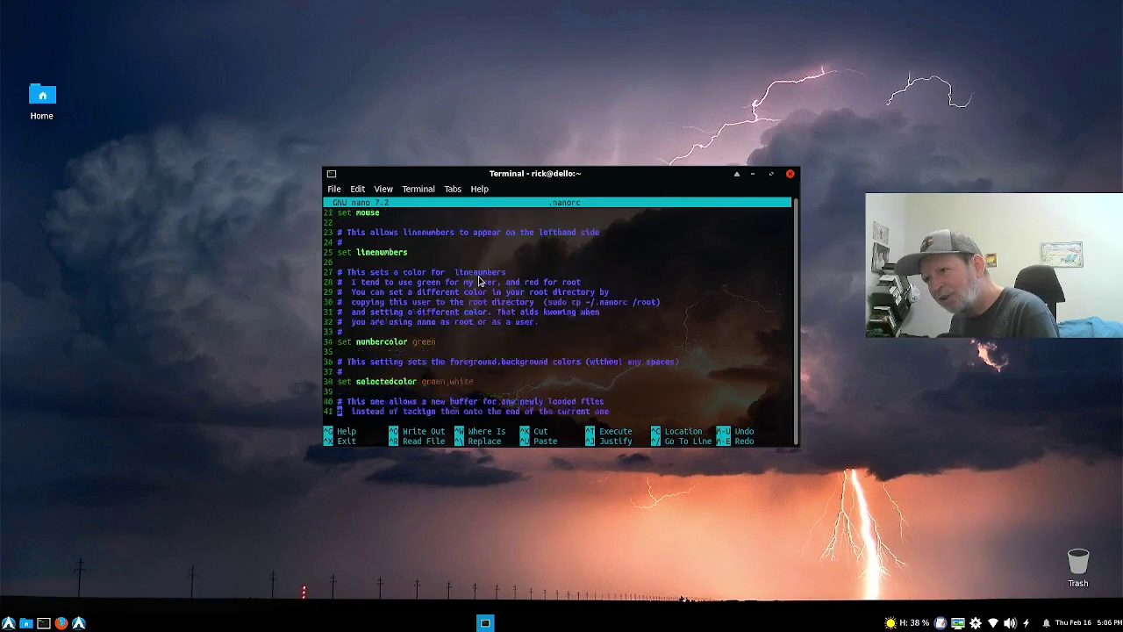
pyautogui.press('Down')
pyautogui.press('Down')
pyautogui.press('Down')
pyautogui.press('Down')
pyautogui.press('Down')
pyautogui.press('Down')
pyautogui.press('Down')
pyautogui.press('Down')
pyautogui.press('Down')
pyautogui.press('Down')
pyautogui.press('Down')
pyautogui.press('Down')
pyautogui.press('Down')
pyautogui.press('Down')
pyautogui.press('Down')
pyautogui.press('Down')
pyautogui.press('Down')
pyautogui.press('Down')
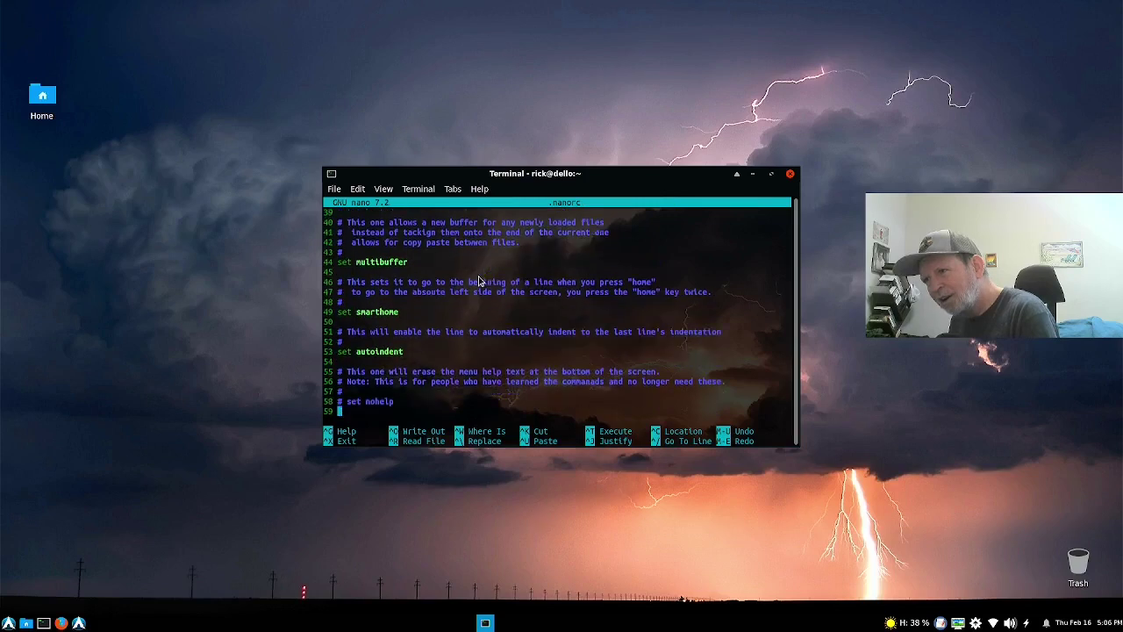
pyautogui.press('Up')
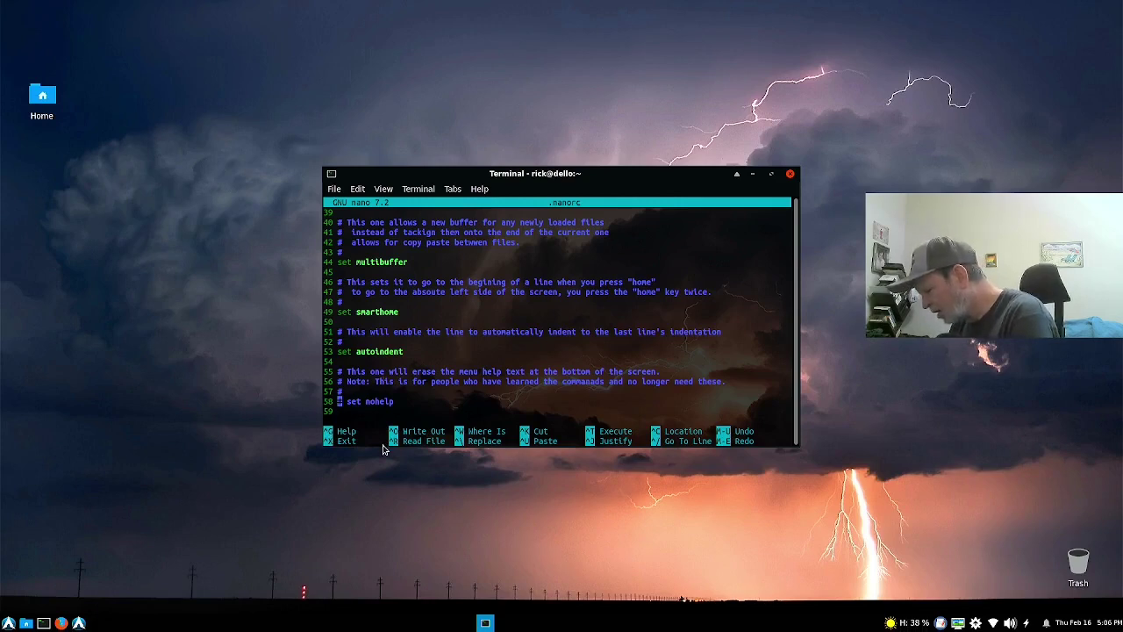
# Open nano's help text, page through the full shortcut list to its end and close it.
pyautogui.hotkey('ctrl', 'g')
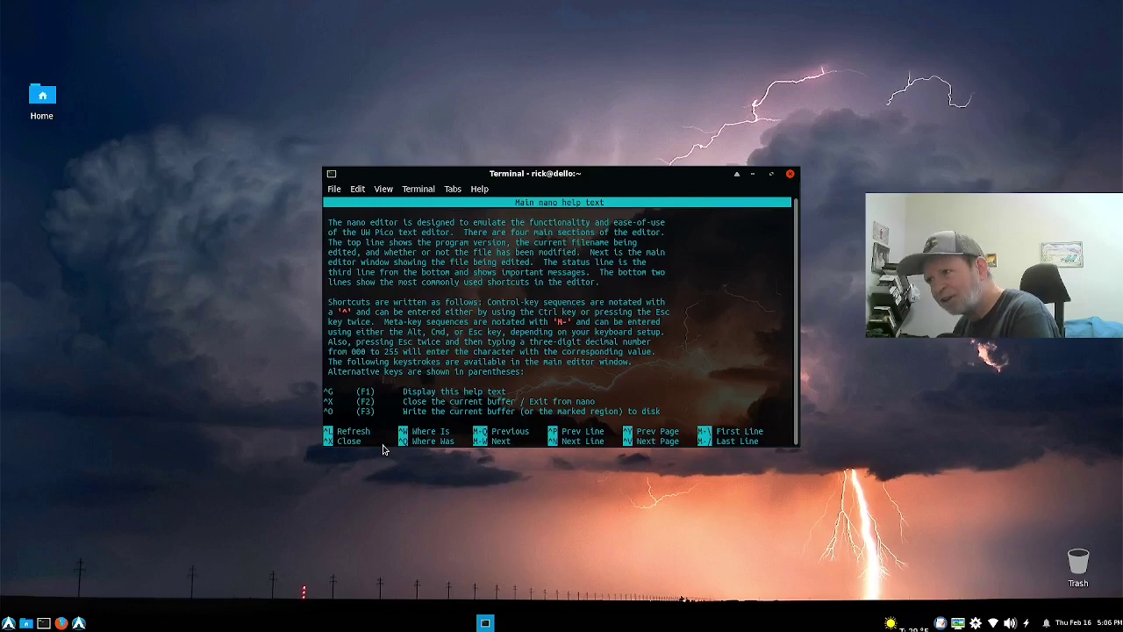
pyautogui.press('pagedown')
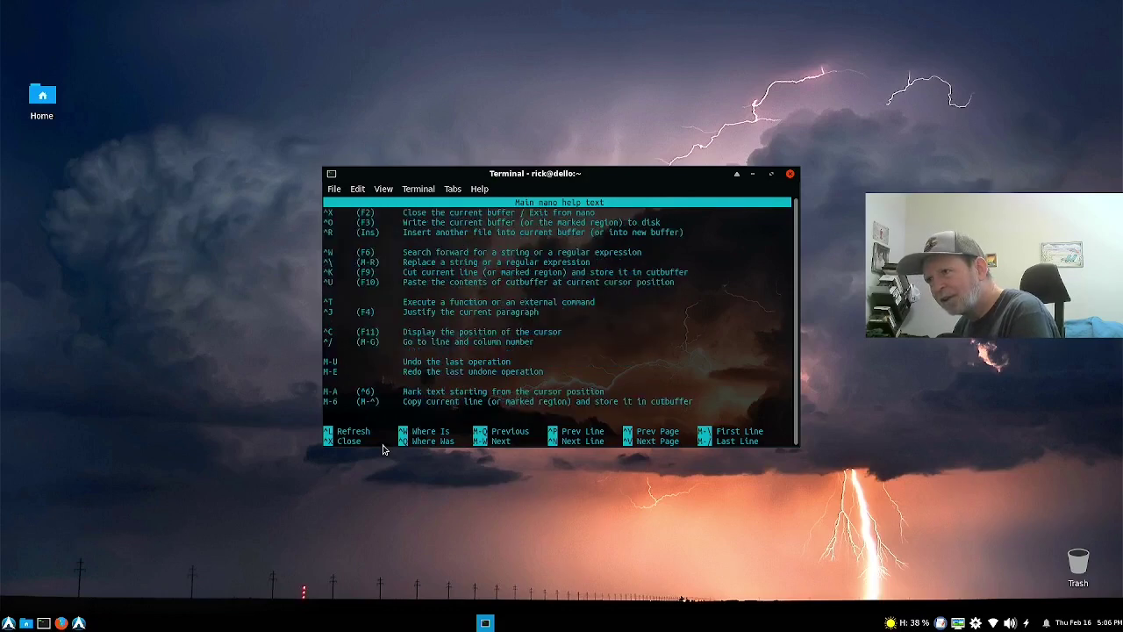
pyautogui.press('pagedown')
pyautogui.press('pagedown')
pyautogui.press('pagedown')
pyautogui.press('pagedown')
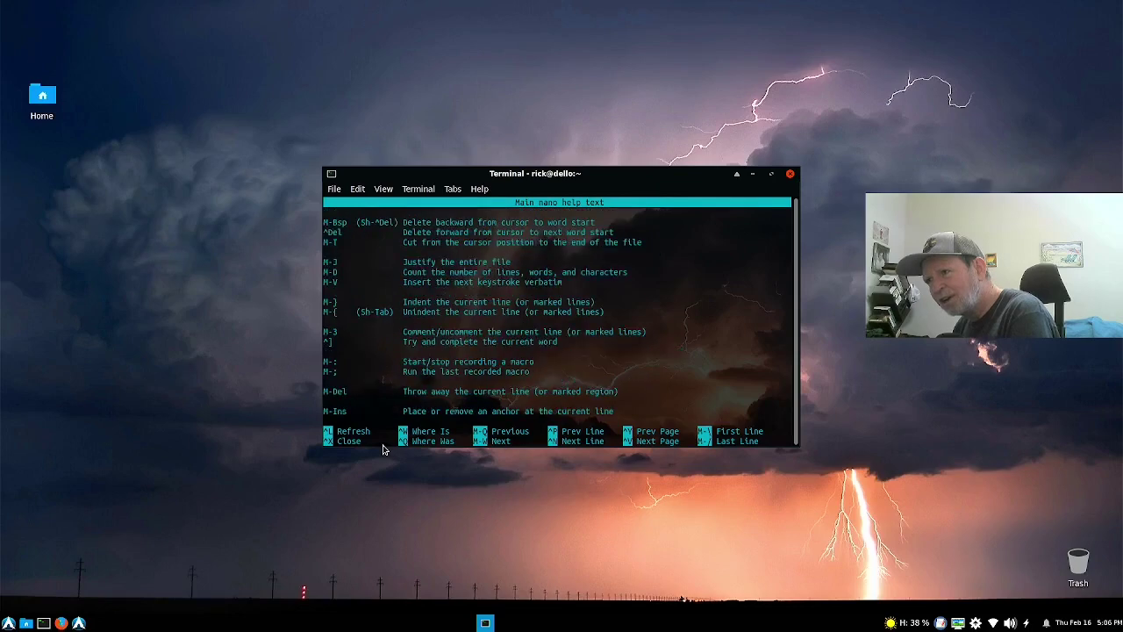
pyautogui.press('pagedown')
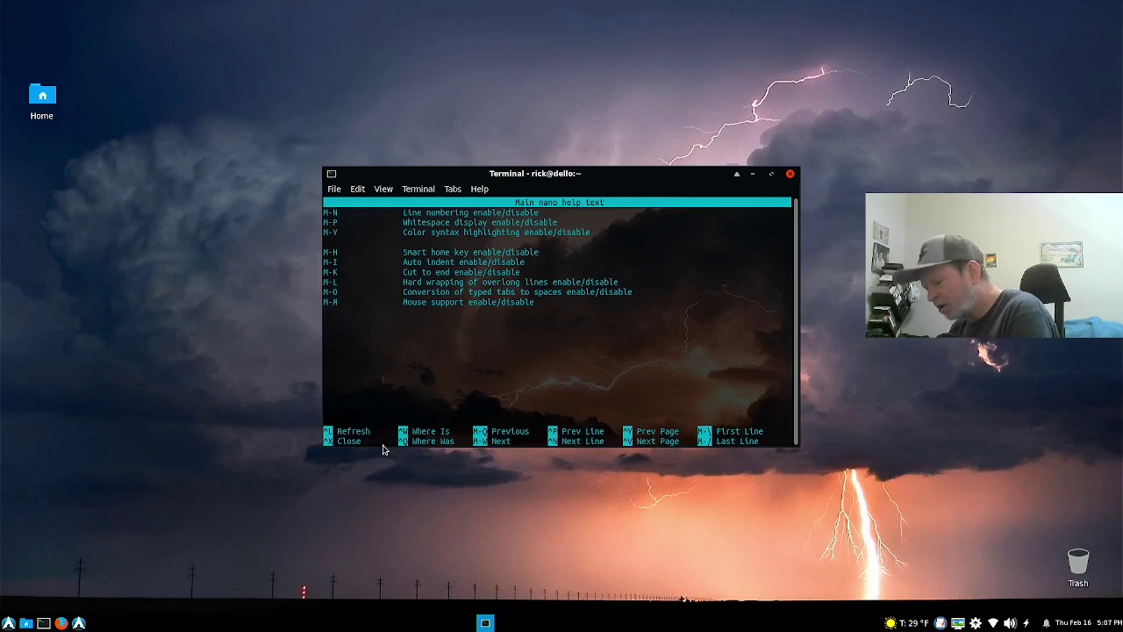
pyautogui.hotkey('ctrl', 'x')
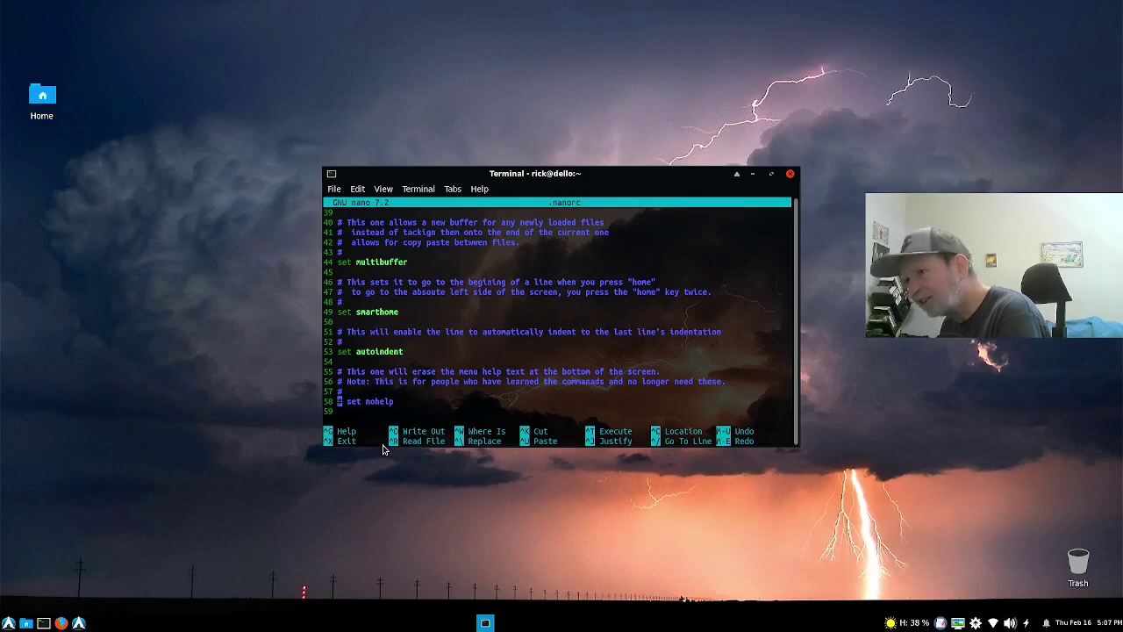
# Uncomment the set nohelp line in .nanorc, go to the end of the file and save it.
pyautogui.press('Delete')
pyautogui.press('Delete')
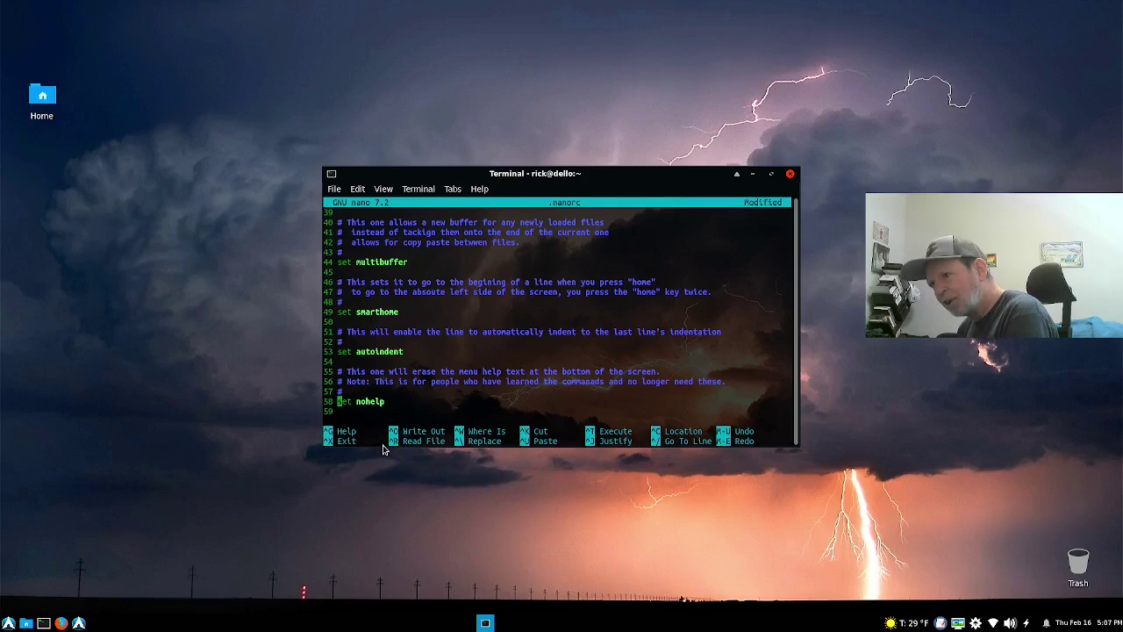
pyautogui.press('Down')
pyautogui.hotkey('ctrl', 'shift', 'v')
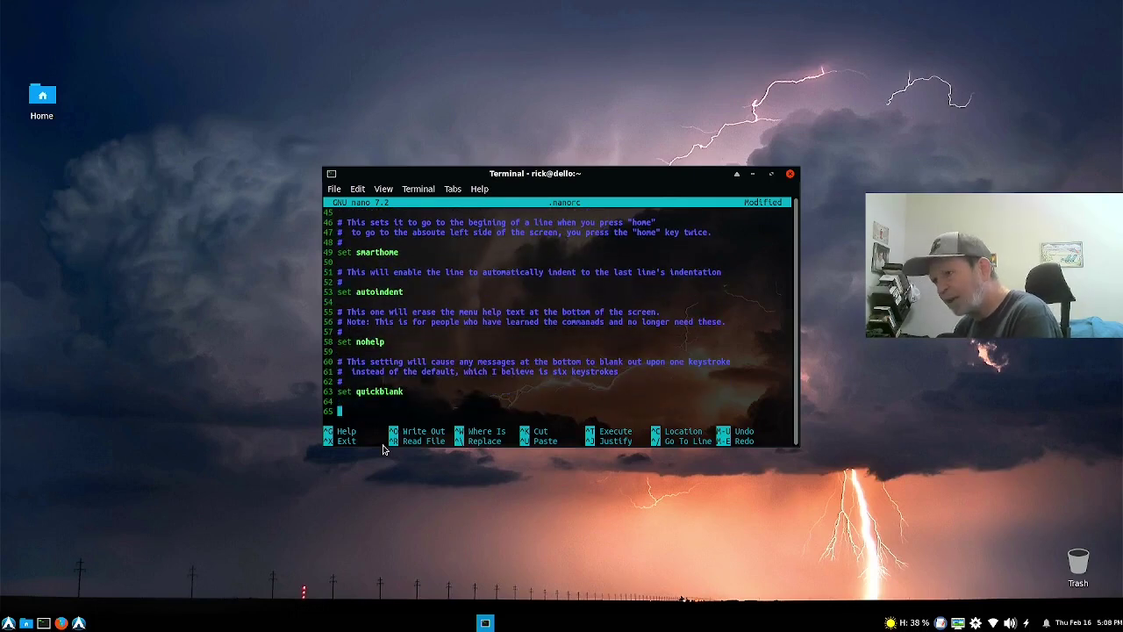
pyautogui.hotkey('ctrl', 's')
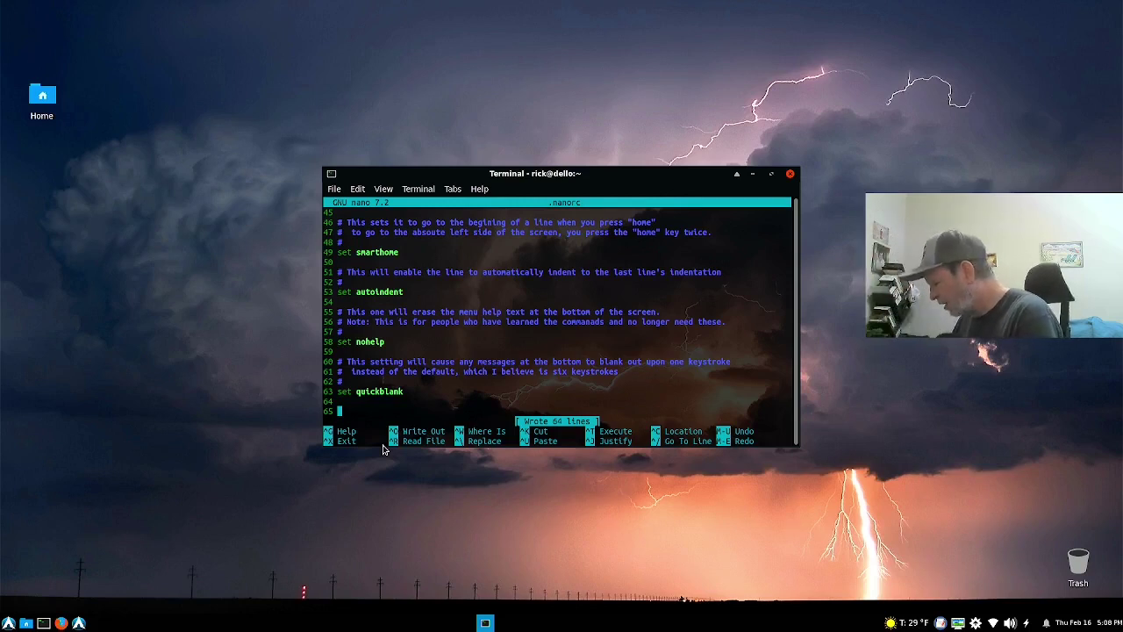
# Review the .nanorc settings from quickblank back up to the include line, and exit nano.
pyautogui.press('Up')
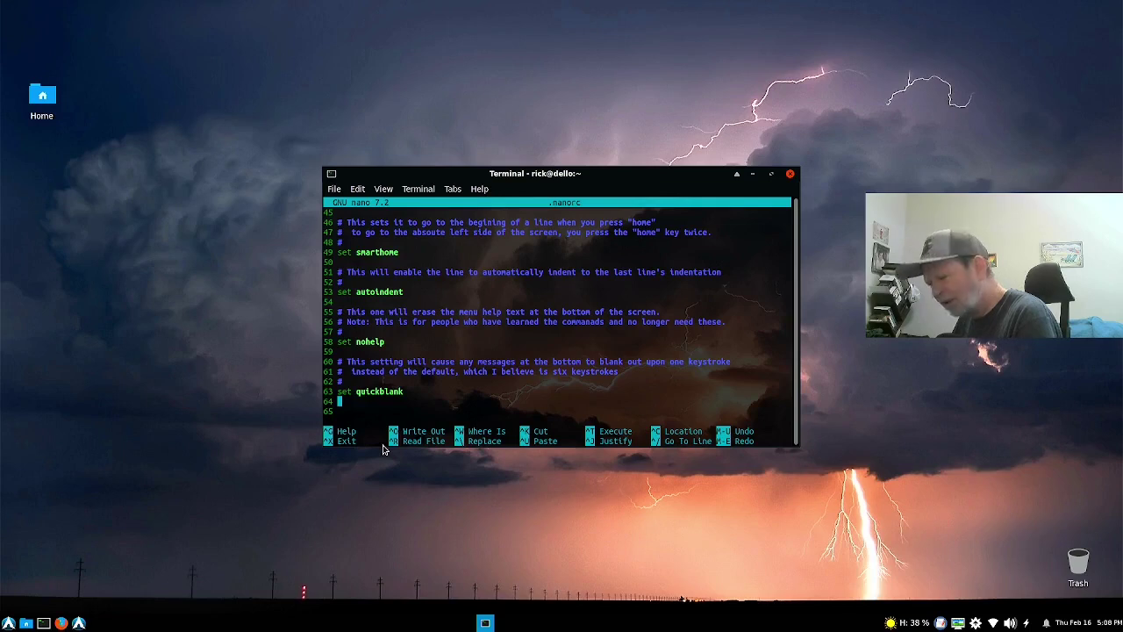
pyautogui.press('Up')
pyautogui.press('Up')
pyautogui.press('Up')
pyautogui.press('Up')
pyautogui.press('Up')
pyautogui.press('Up')
pyautogui.press('Up')
pyautogui.press('Up')
pyautogui.press('Up')
pyautogui.press('Up')
pyautogui.press('Up')
pyautogui.press('Up')
pyautogui.press('Up')
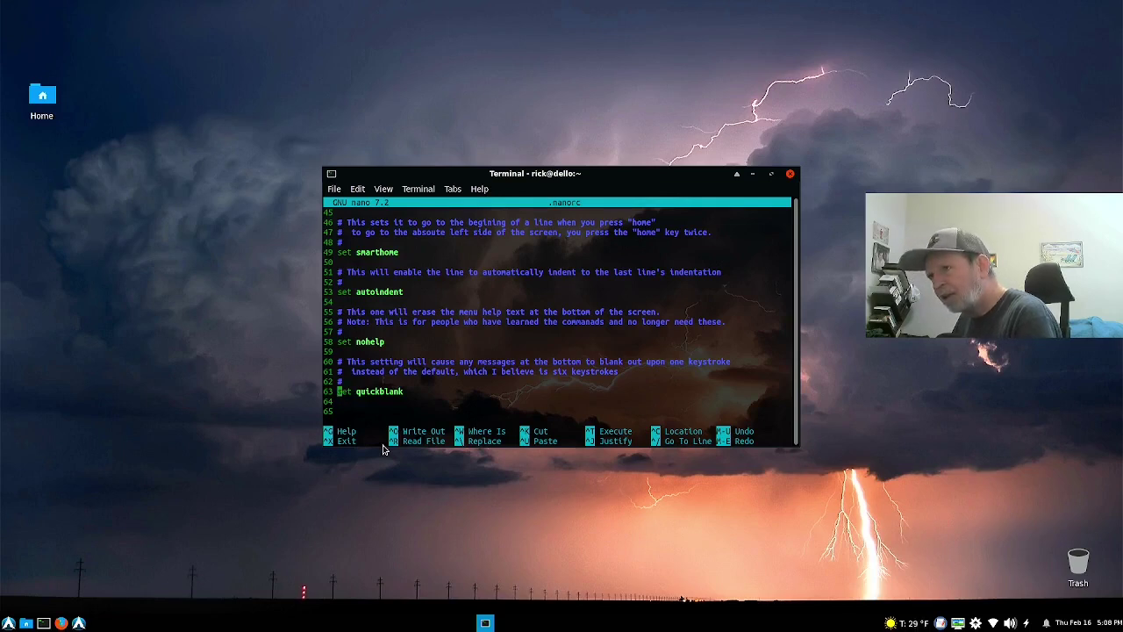
pyautogui.press('Up')
pyautogui.press('Up')
pyautogui.press('Up')
pyautogui.press('Up')
pyautogui.press('Up')
pyautogui.press('Up')
pyautogui.press('Up')
pyautogui.press('Up')
pyautogui.press('Up')
pyautogui.press('Up')
pyautogui.press('Up')
pyautogui.press('Up')
pyautogui.press('Up')
pyautogui.press('Up')
pyautogui.press('Up')
pyautogui.press('Up')
pyautogui.press('Up')
pyautogui.press('Up')
pyautogui.press('Up')
pyautogui.press('Up')
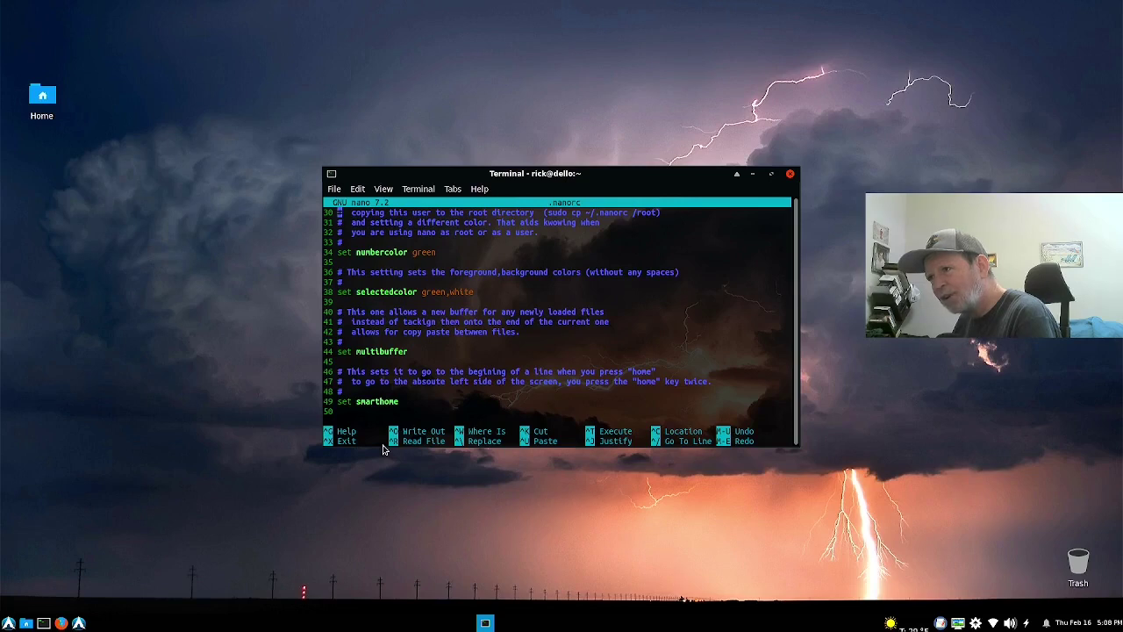
pyautogui.press('Up')
pyautogui.press('Up')
pyautogui.press('Up')
pyautogui.press('Up')
pyautogui.press('Up')
pyautogui.press('Up')
pyautogui.press('Up')
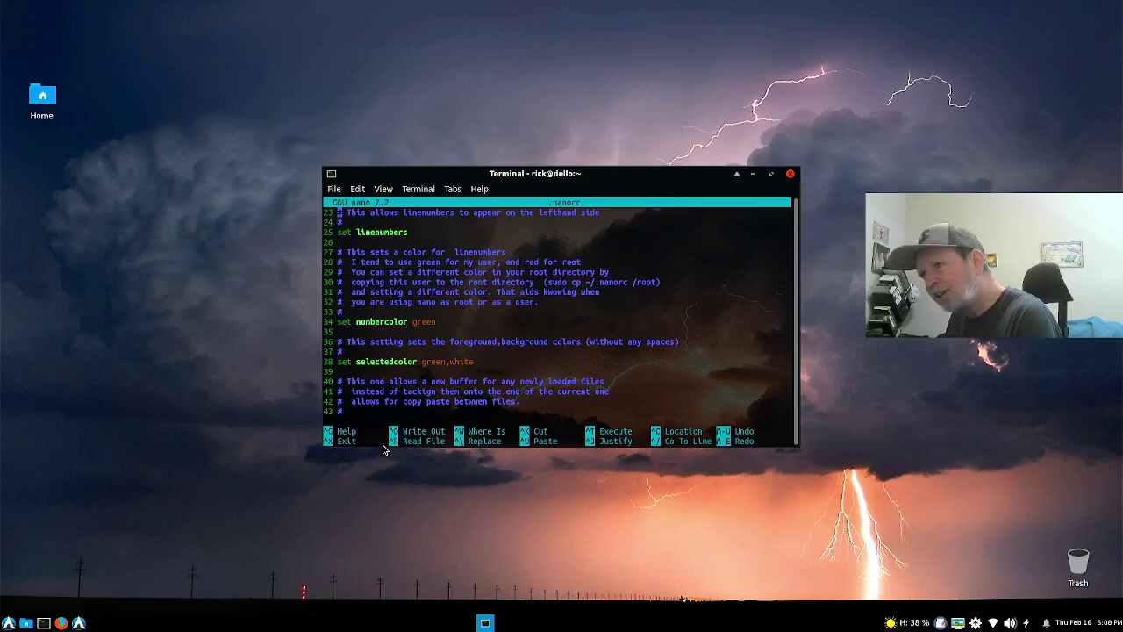
pyautogui.press('Up')
pyautogui.press('Up')
pyautogui.press('Up')
pyautogui.press('Up')
pyautogui.press('Up')
pyautogui.press('Up')
pyautogui.press('Up')
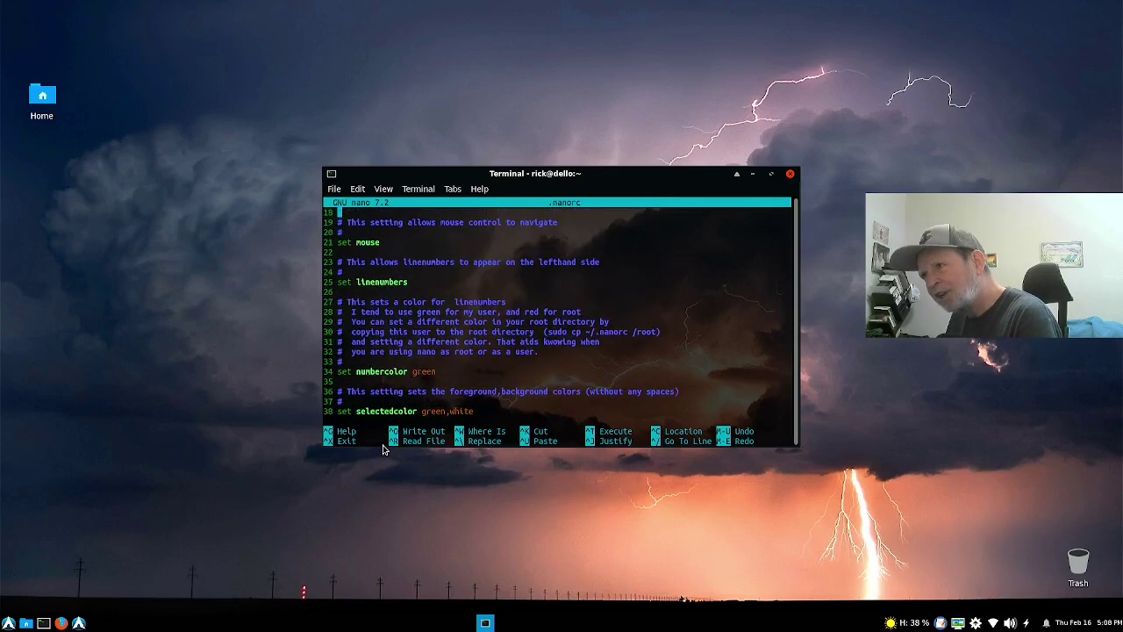
pyautogui.press('Up')
pyautogui.press('Up')
pyautogui.press('Up')
pyautogui.press('Up')
pyautogui.press('Up')
pyautogui.press('Up')
pyautogui.press('Up')
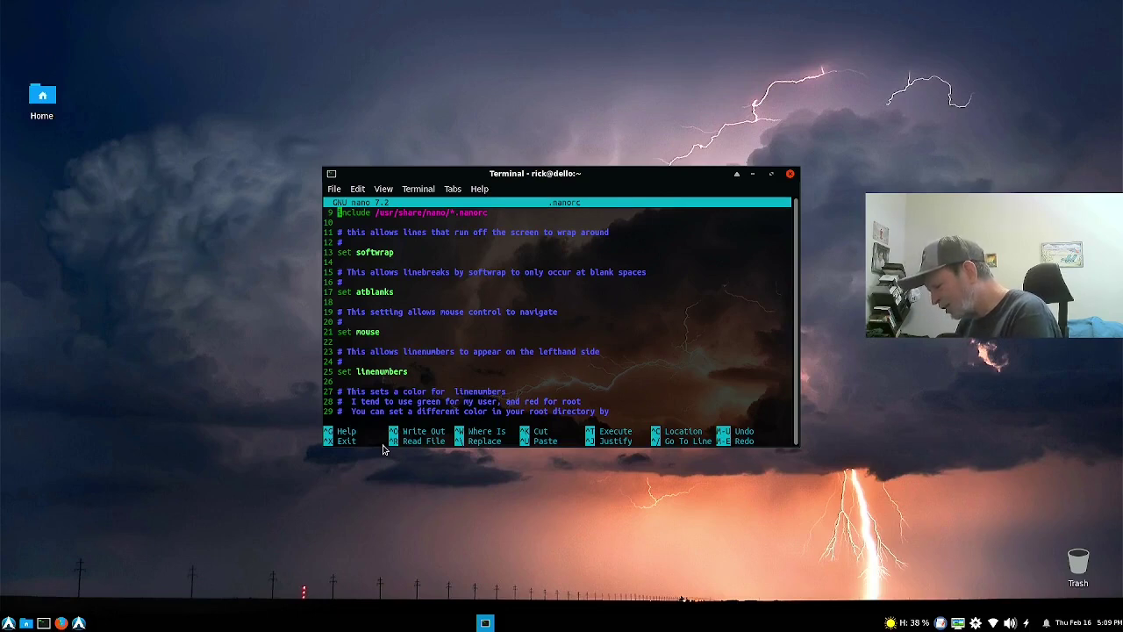
pyautogui.hotkey('ctrl', 'x')
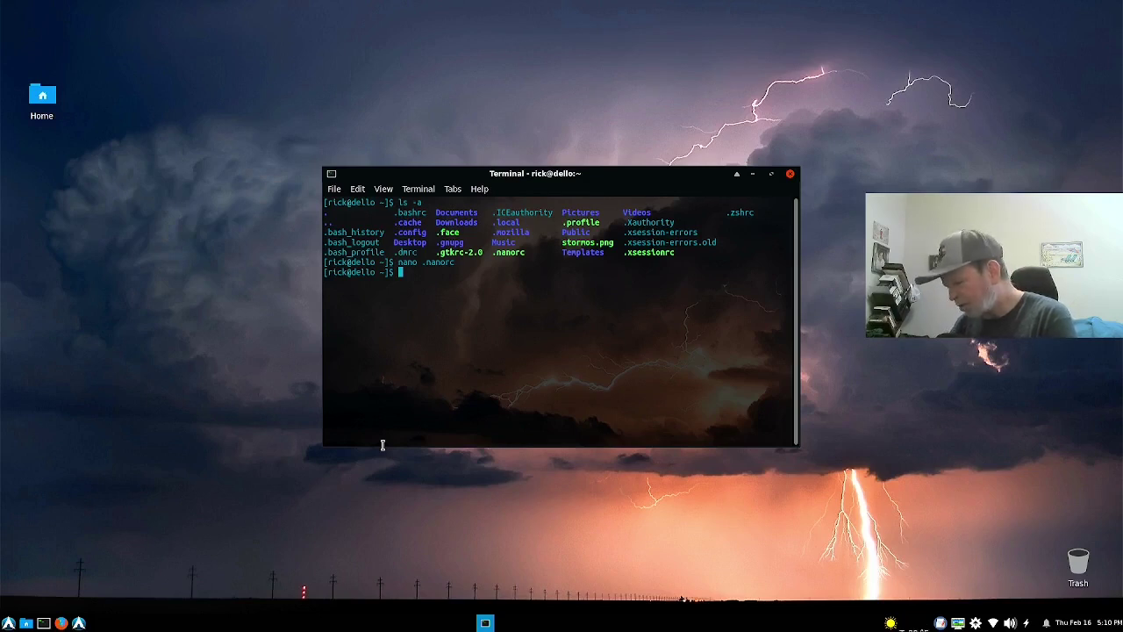
# Search the application menu for "appe" and open the Appearance settings.
pyautogui.press('super')
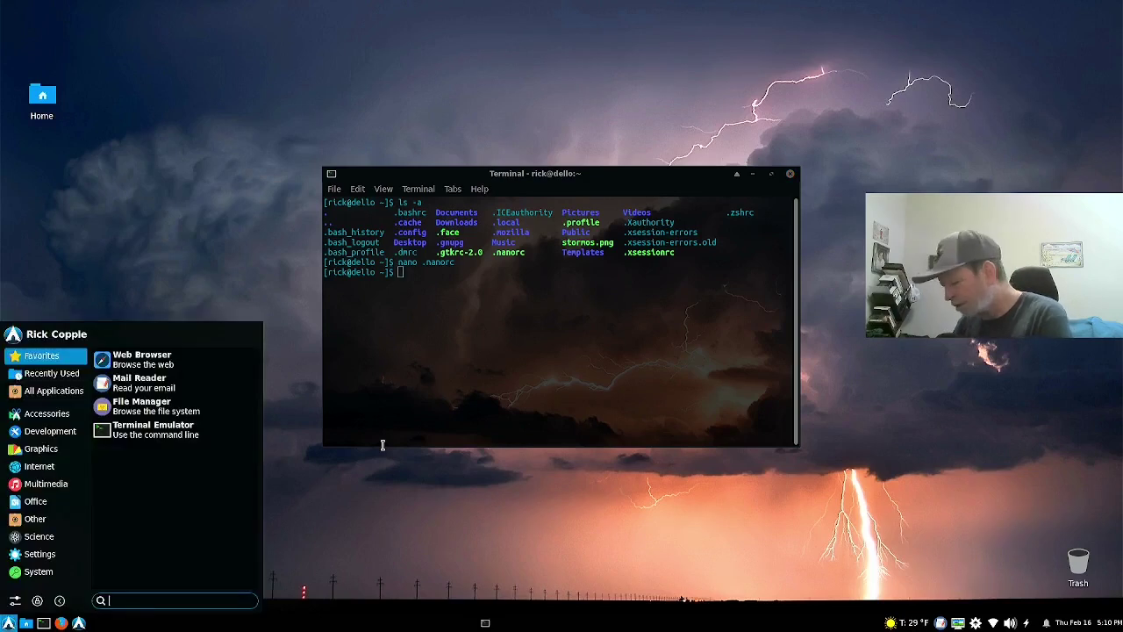
pyautogui.write('ap')
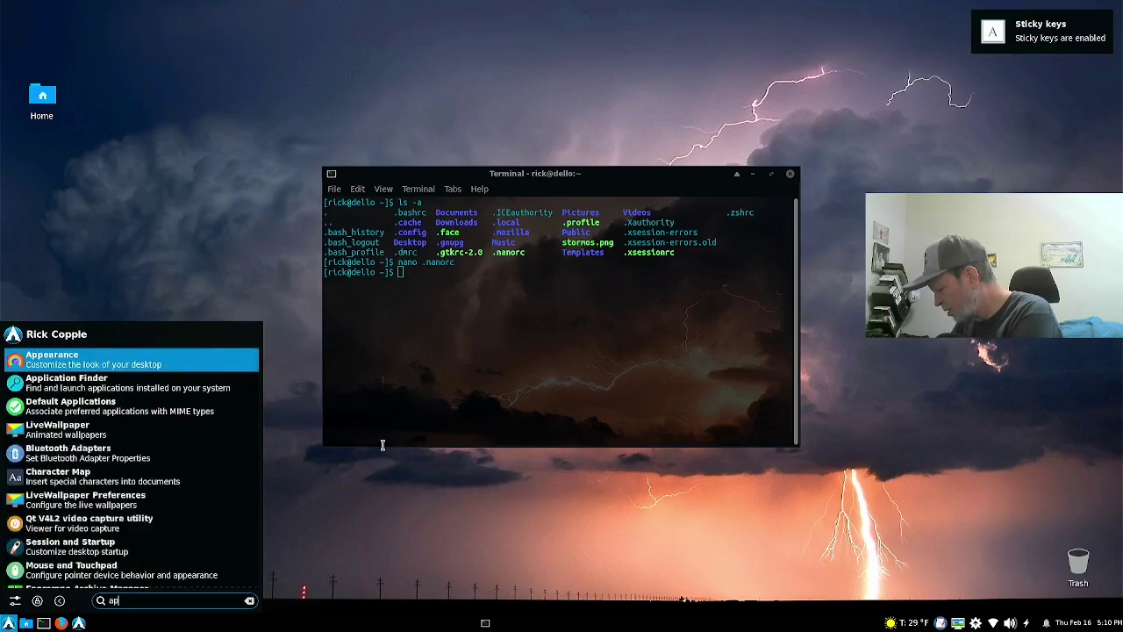
pyautogui.write('pe')
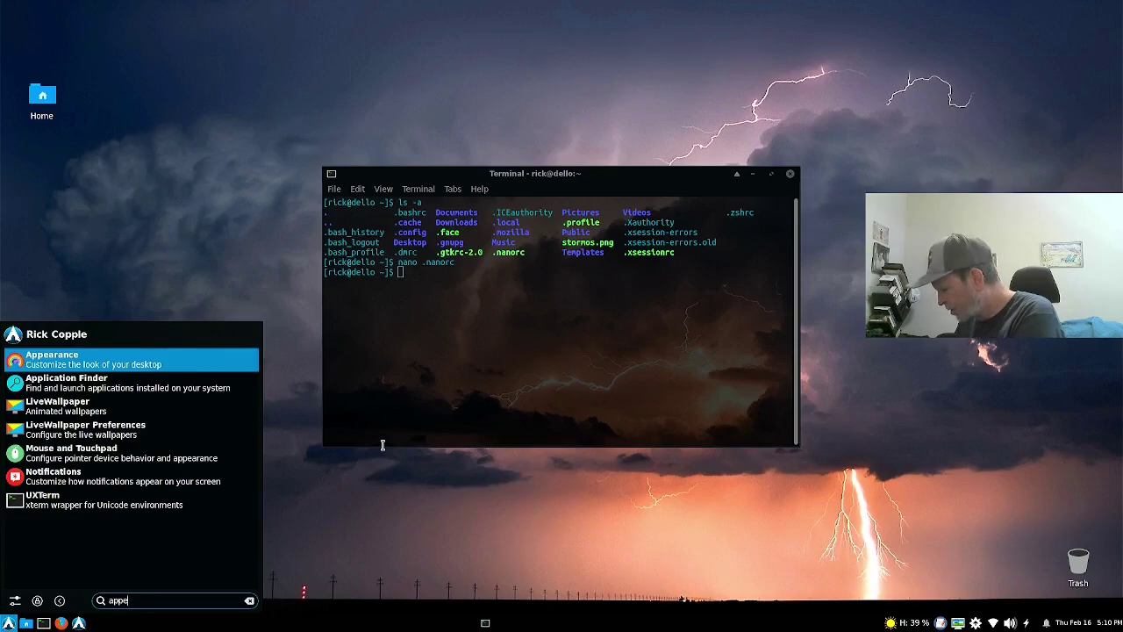
pyautogui.press('Return')
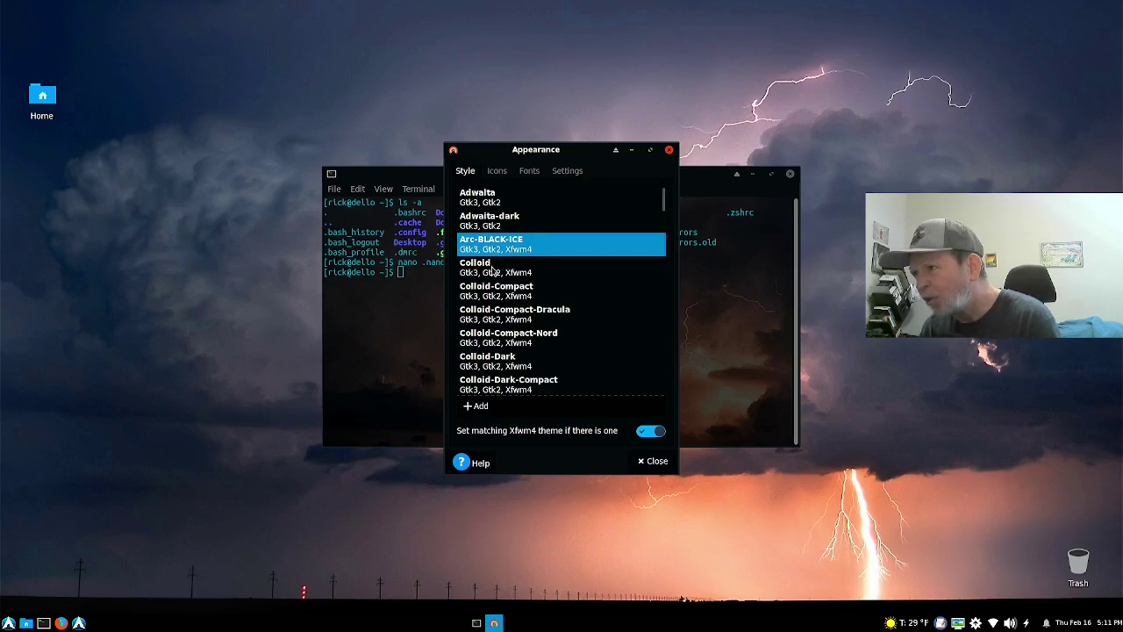
# Try the Colloid, Colloid-Compact-Dracula and Colloid-Compact-Nord styles, return to Arc-BLACK-ICE and close the Appearance settings.
pyautogui.click(494, 272)
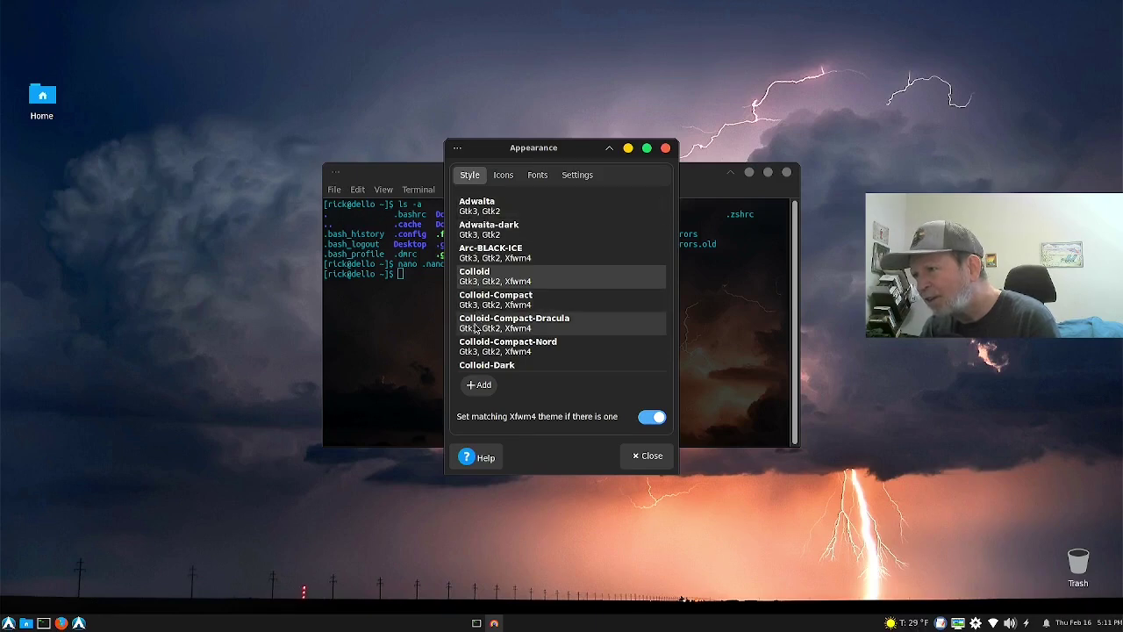
pyautogui.click(475, 328)
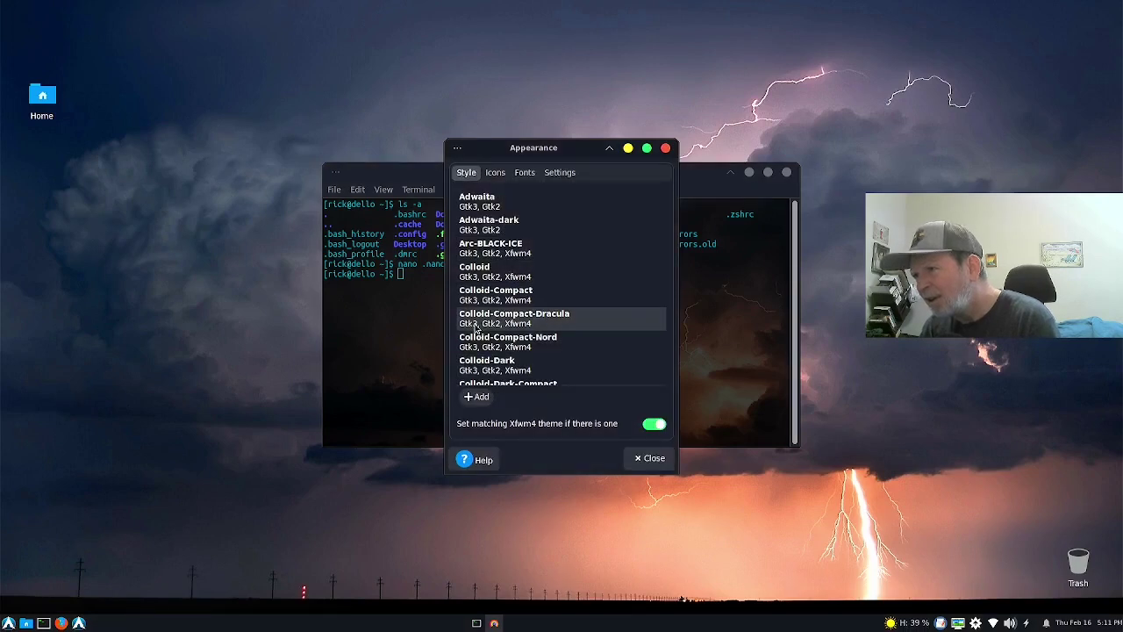
pyautogui.click(474, 342)
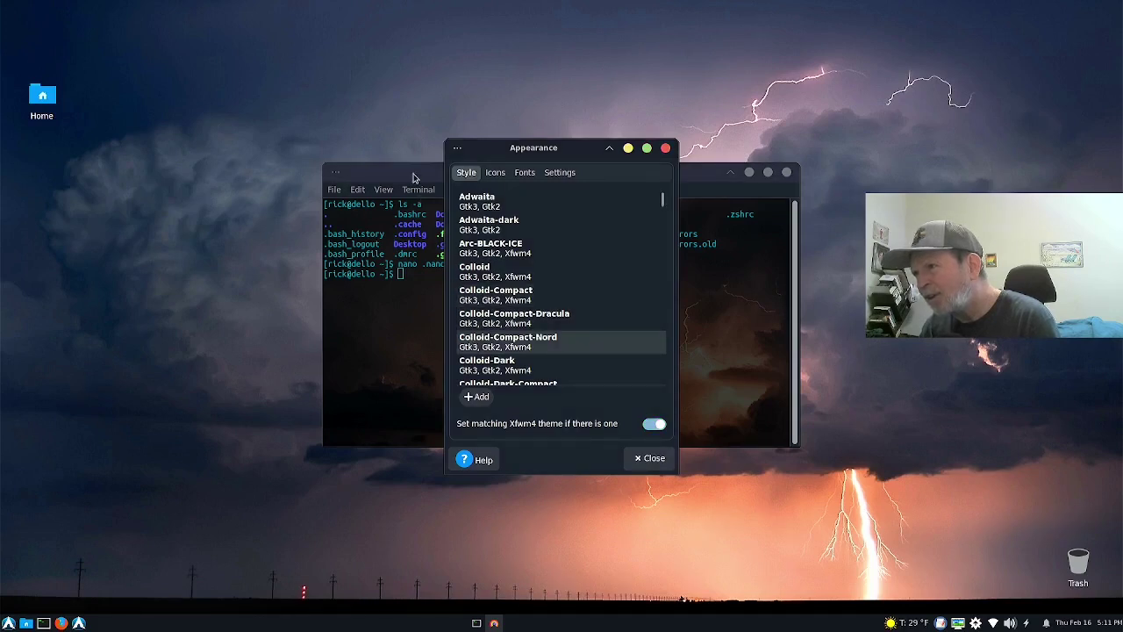
pyautogui.click(480, 248)
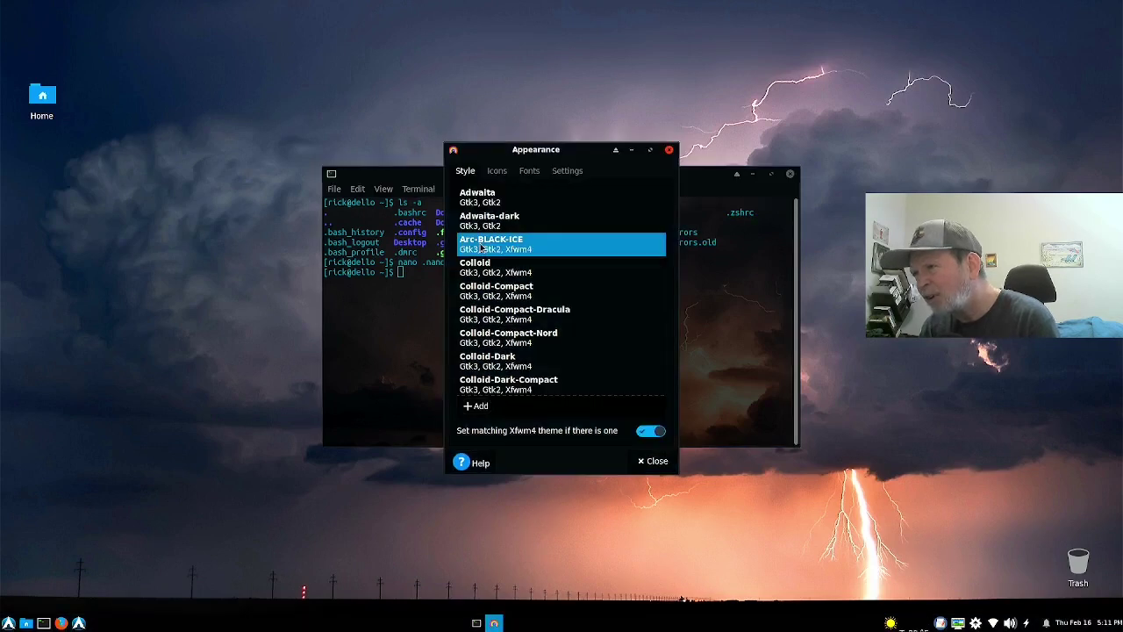
pyautogui.press('Escape')
# Search the package repositories for wallpaper packages by running sudo pacman -Ss wallpaper in the terminal.
pyautogui.press('Up')
pyautogui.press('Down')
pyautogui.write('neofetch')
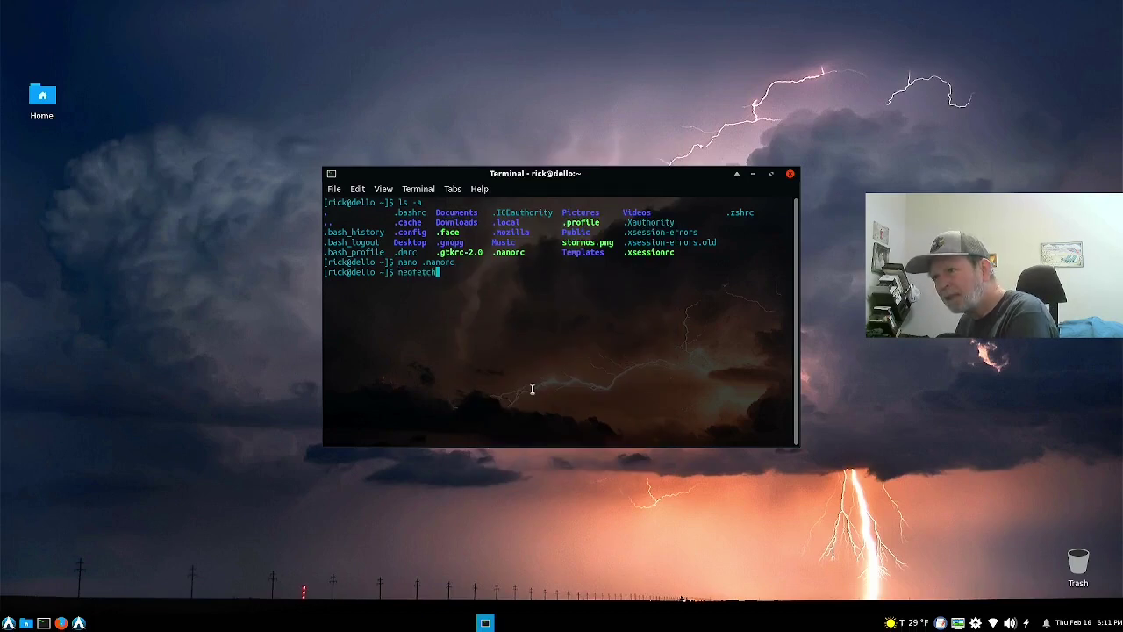
pyautogui.press('Up')
pyautogui.press('Up')
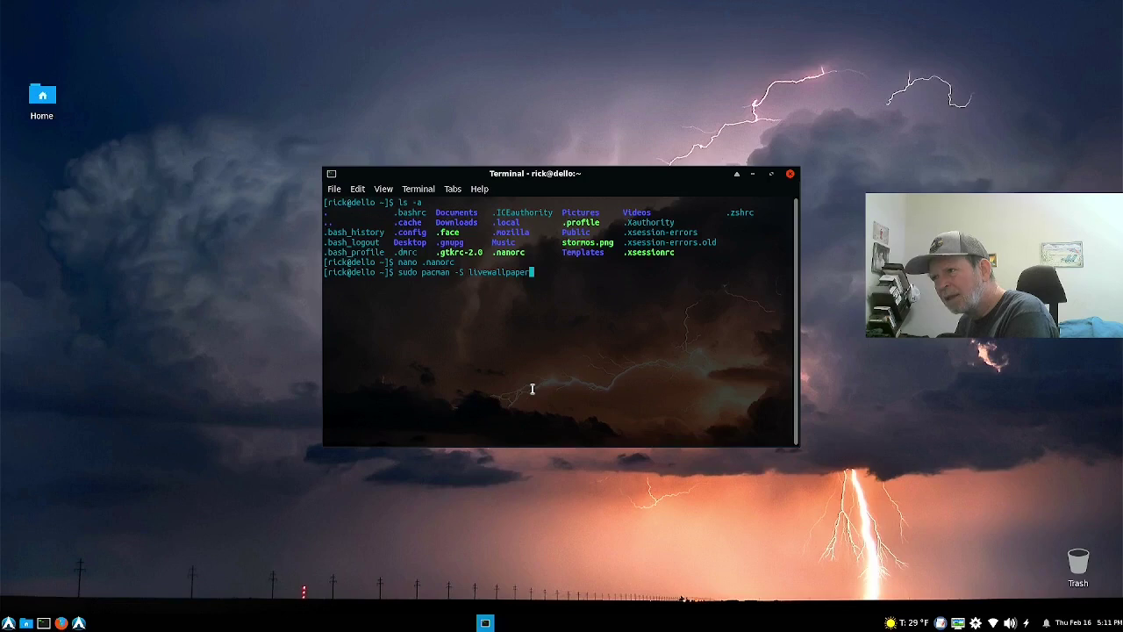
pyautogui.press('BackSpace')
pyautogui.press('BackSpace')
pyautogui.press('BackSpace')
pyautogui.press('BackSpace')
pyautogui.press('BackSpace')
pyautogui.press('BackSpace')
pyautogui.press('BackSpace')
pyautogui.press('BackSpace')
pyautogui.press('BackSpace')
pyautogui.press('BackSpace')
pyautogui.press('BackSpace')
pyautogui.press('BackSpace')
pyautogui.press('BackSpace')
pyautogui.press('BackSpace')
pyautogui.write('s wallpaper')
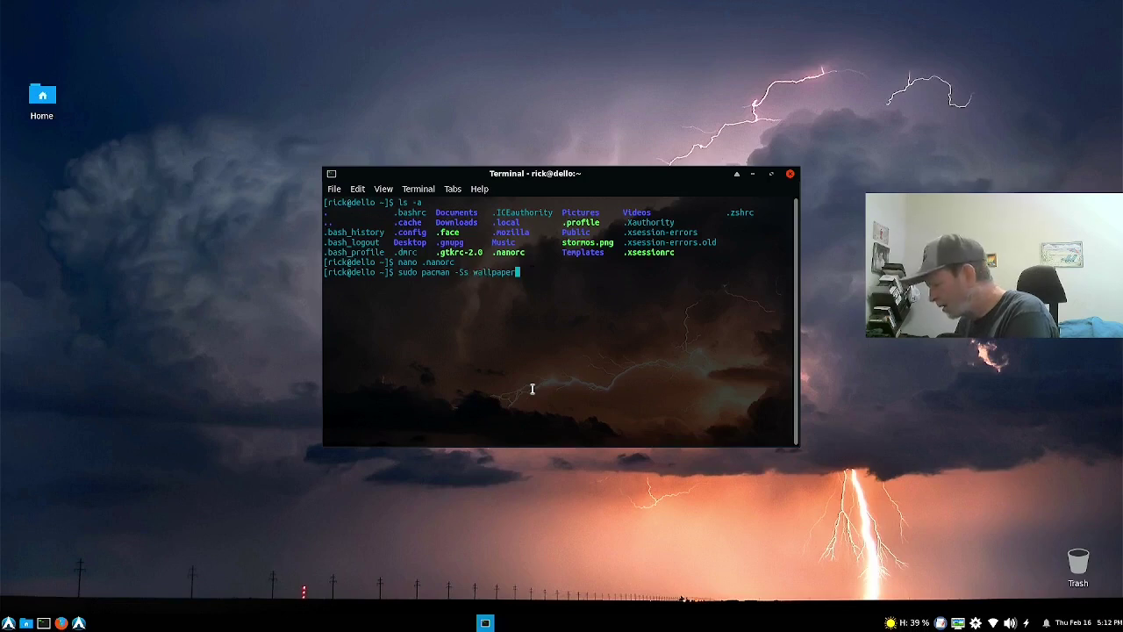
pyautogui.press('Return')
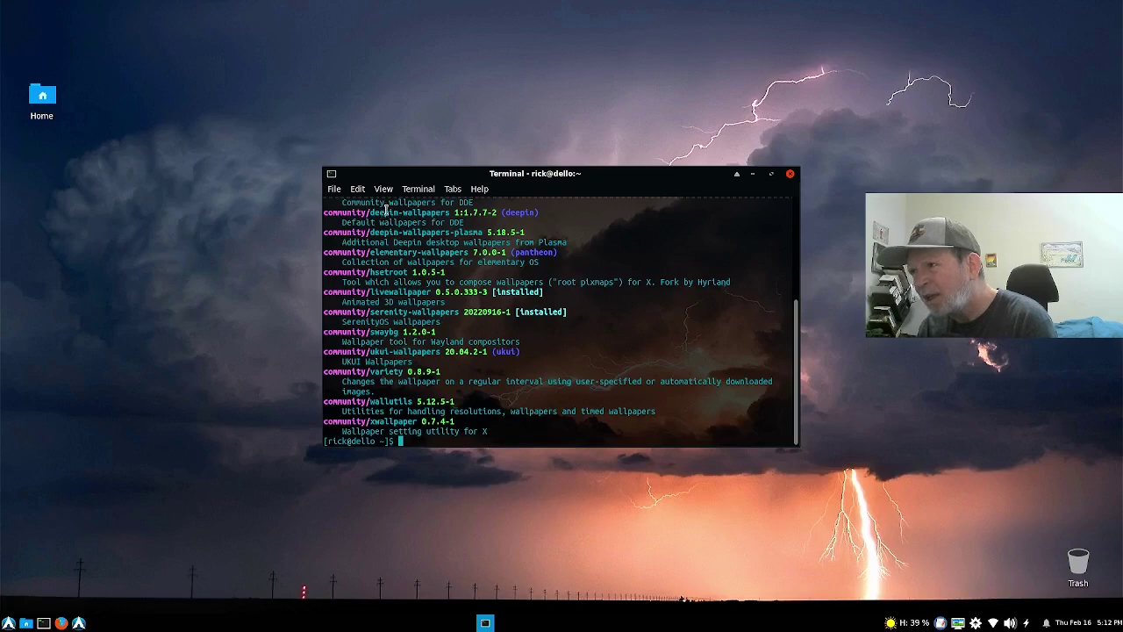
# Find the archlinux-wallpaper package in the search results, install it with sudo pacman -S archlinux-wallpaper, accept the installation and close the terminal.
pyautogui.scroll(1, 468, 211)
pyautogui.scroll(1, 468, 211)
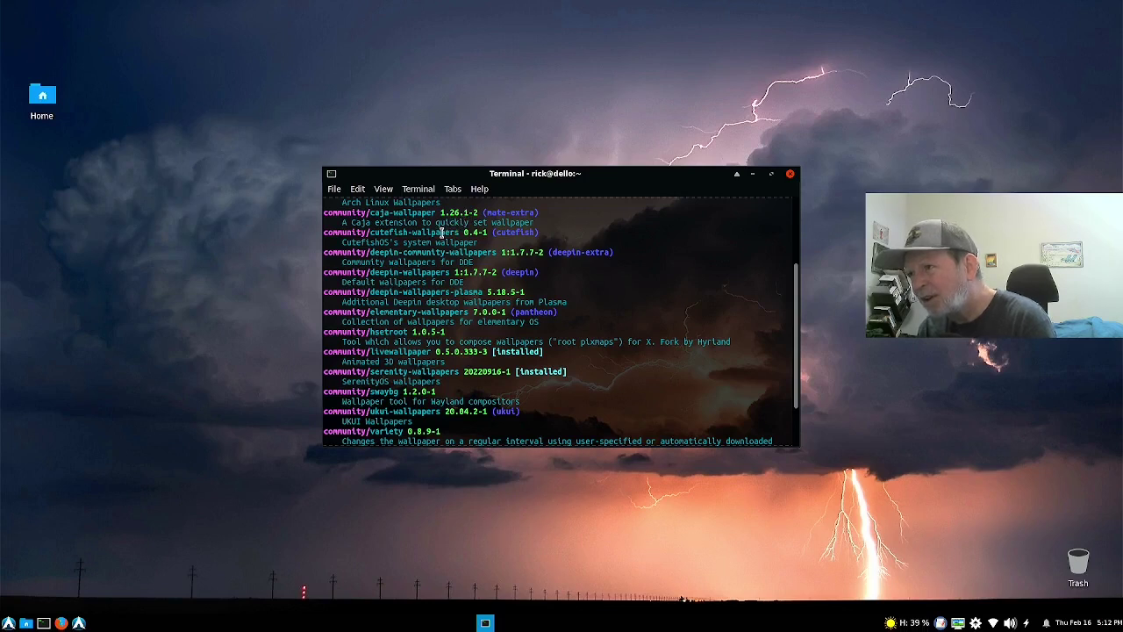
pyautogui.scroll(1, 442, 232)
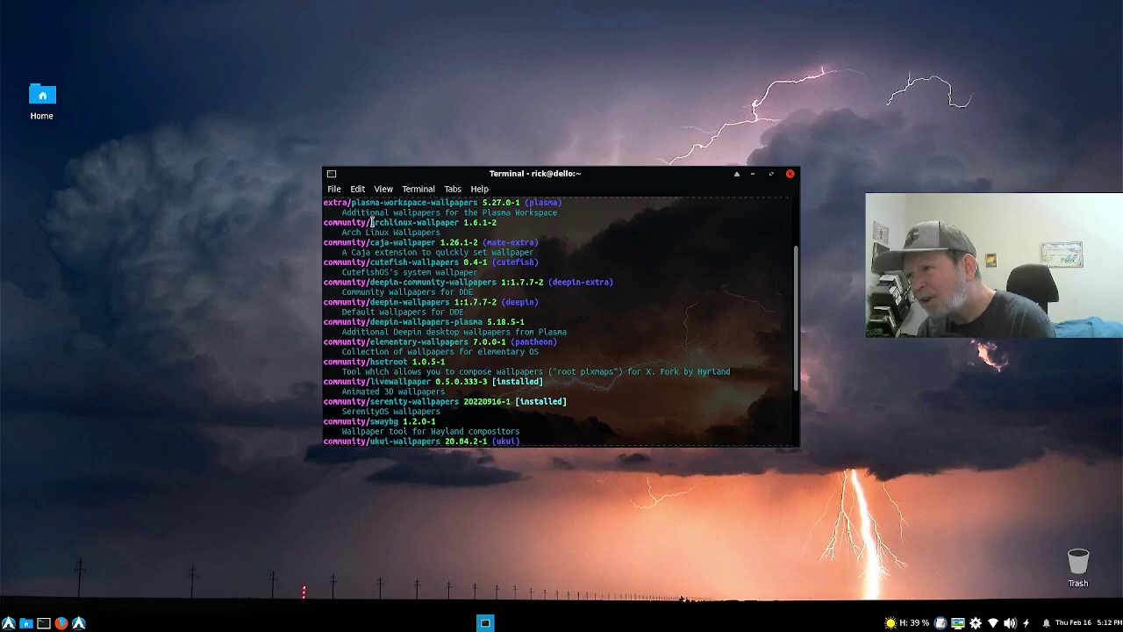
pyautogui.moveTo(379, 222); pyautogui.dragTo(460, 222)
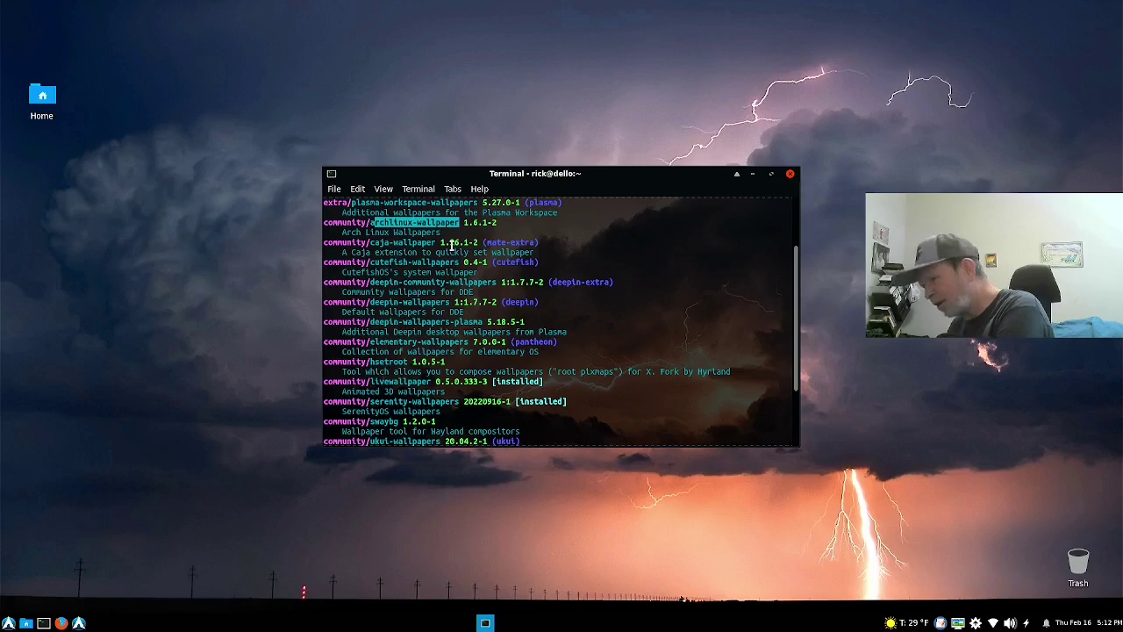
pyautogui.write('s')
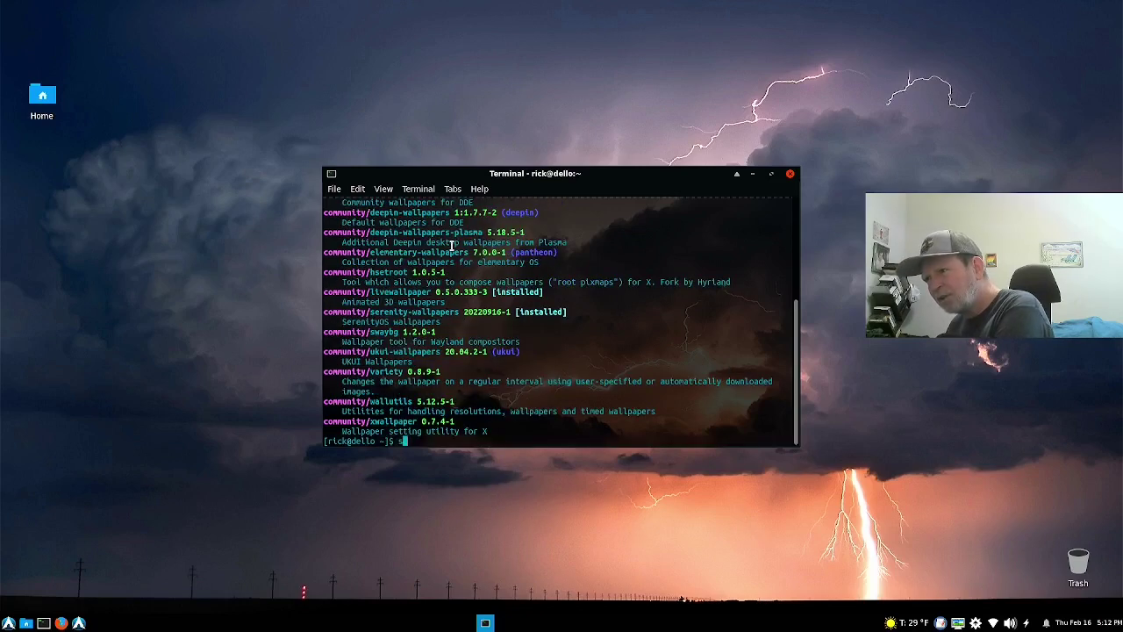
pyautogui.write('udo pac')
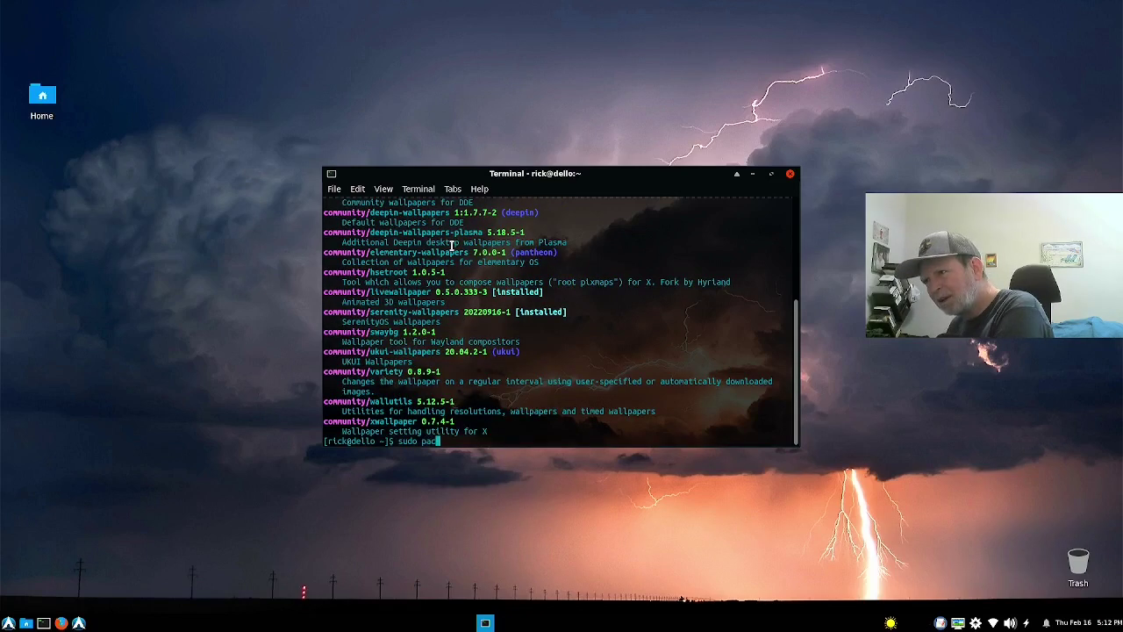
pyautogui.write('man ')
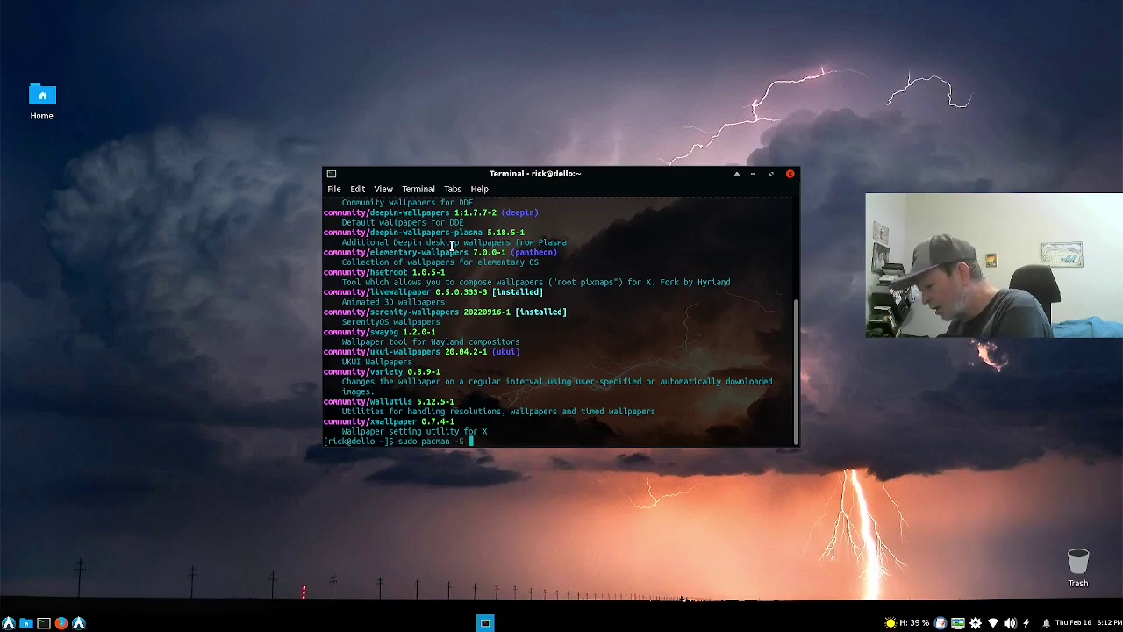
pyautogui.write('-S')
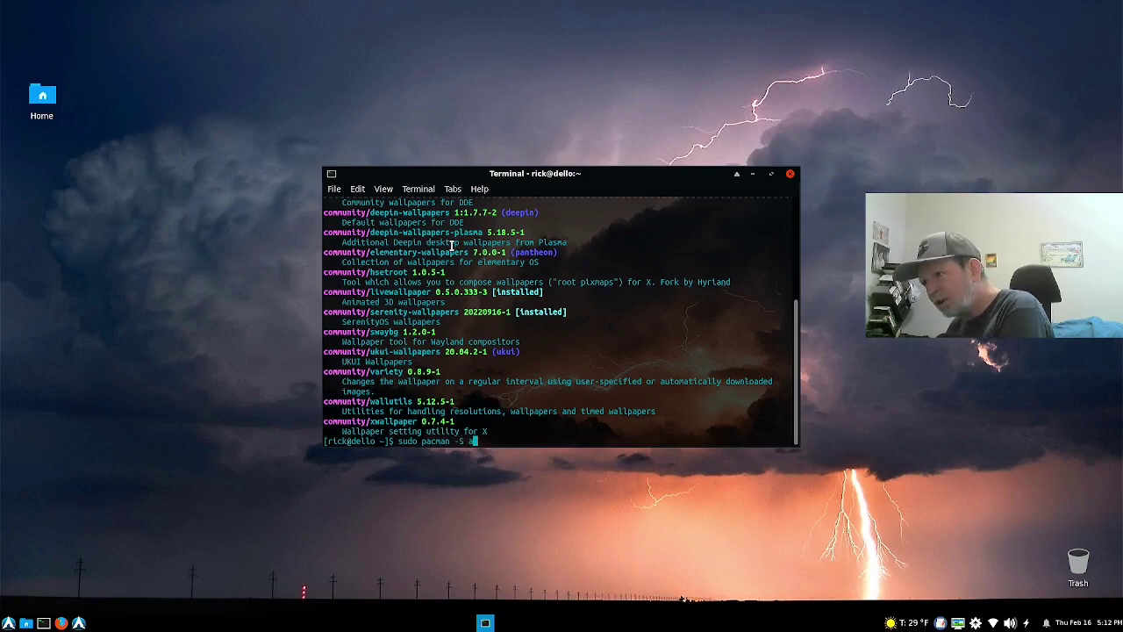
pyautogui.write('archlinux-wallpaper')
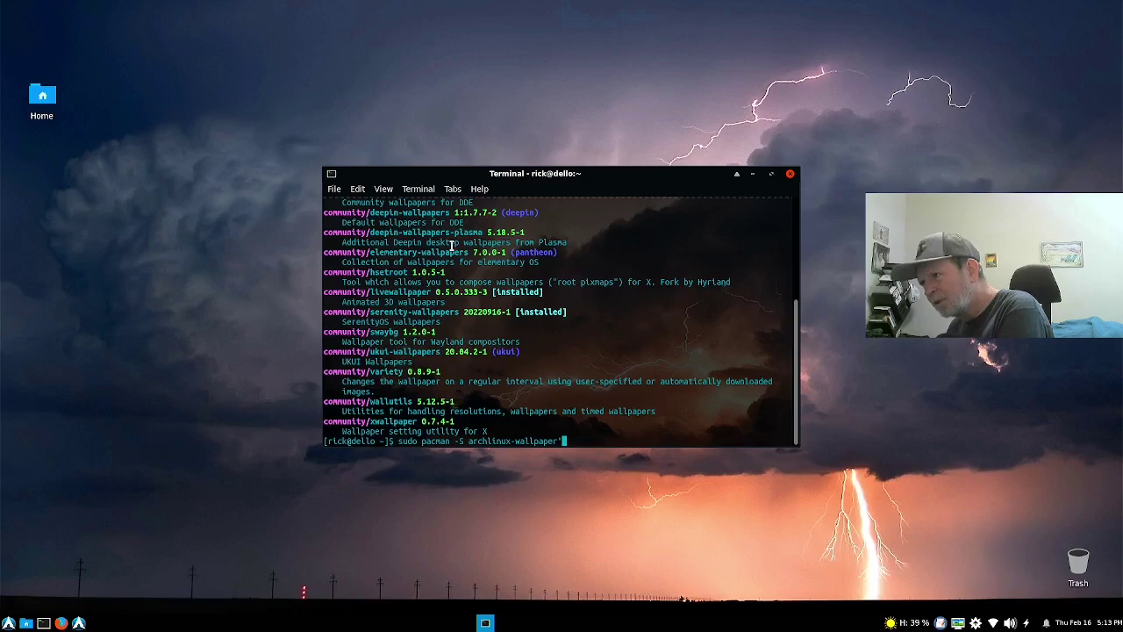
pyautogui.press('Return')
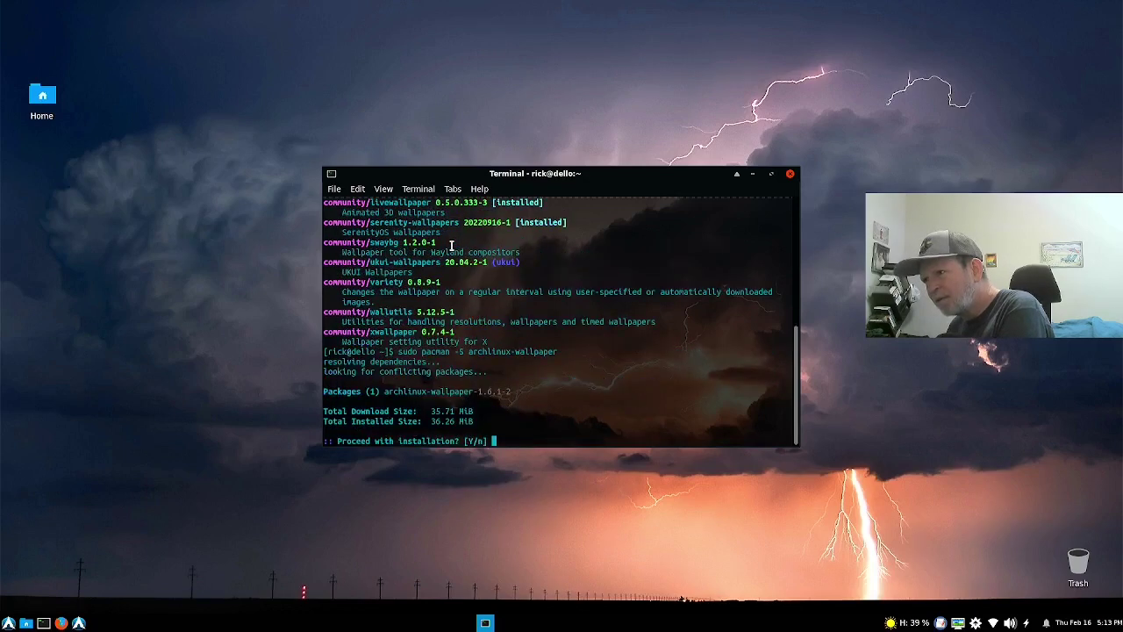
pyautogui.press('Return')
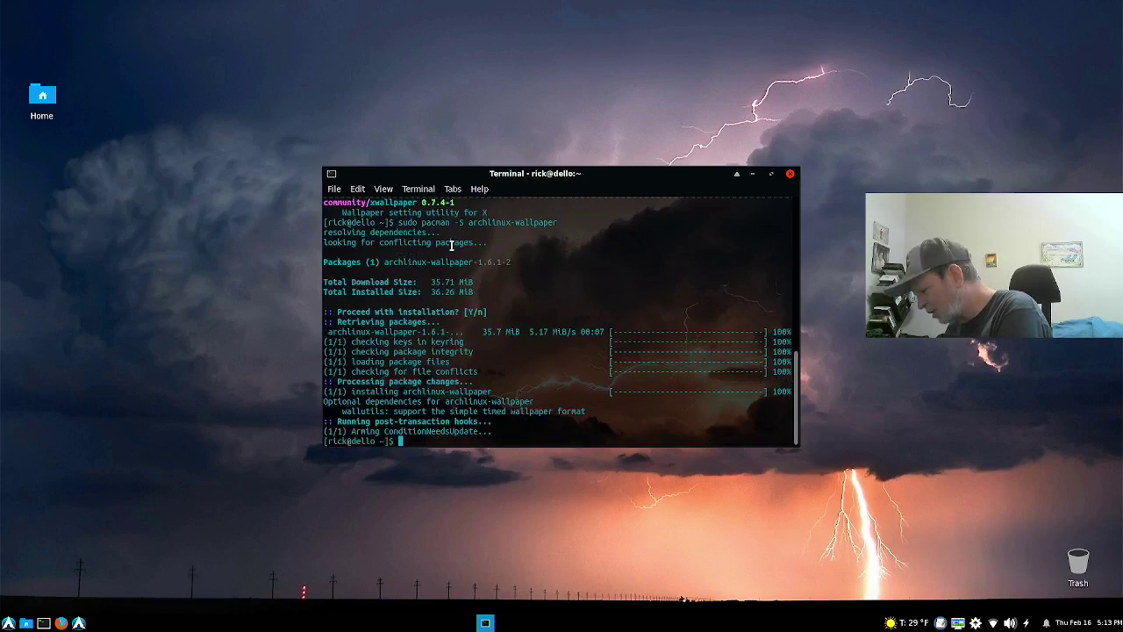
pyautogui.hotkey('ctrl', 'd')
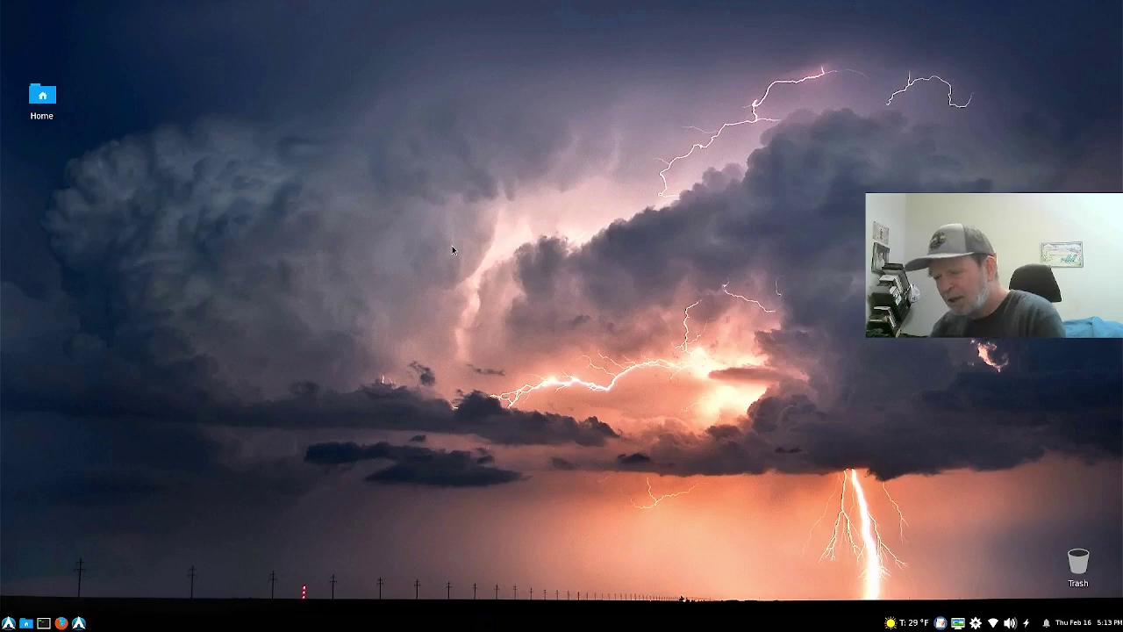
# Open the desktop settings and set the wallpaper folder to /usr/share/backgrounds/archlinux.
pyautogui.rightClick(358, 224)
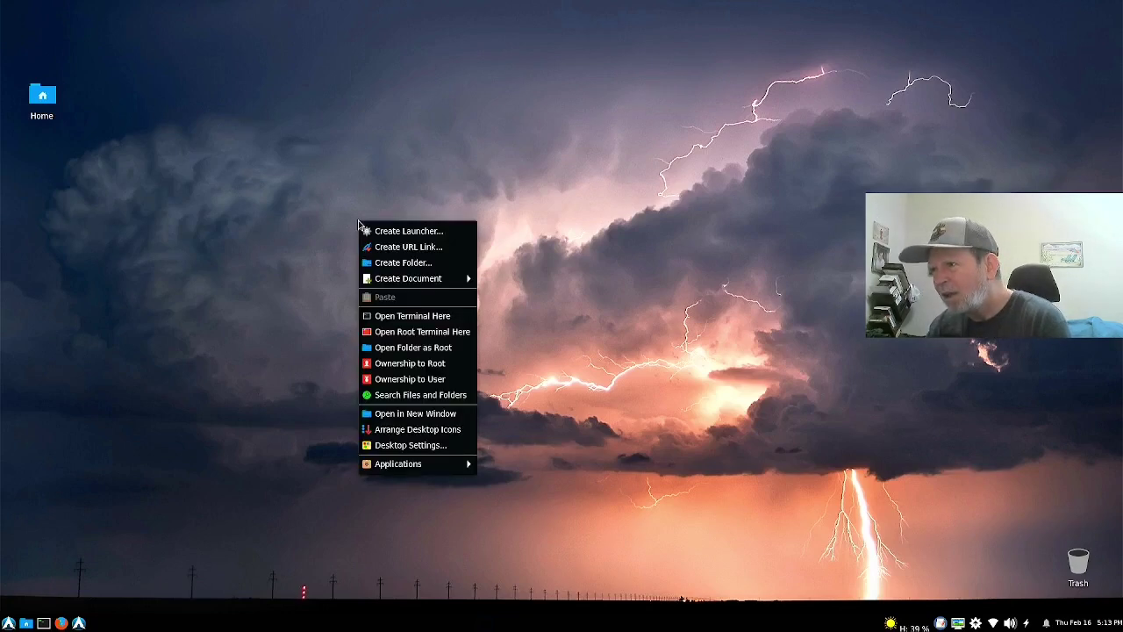
pyautogui.click(409, 445)
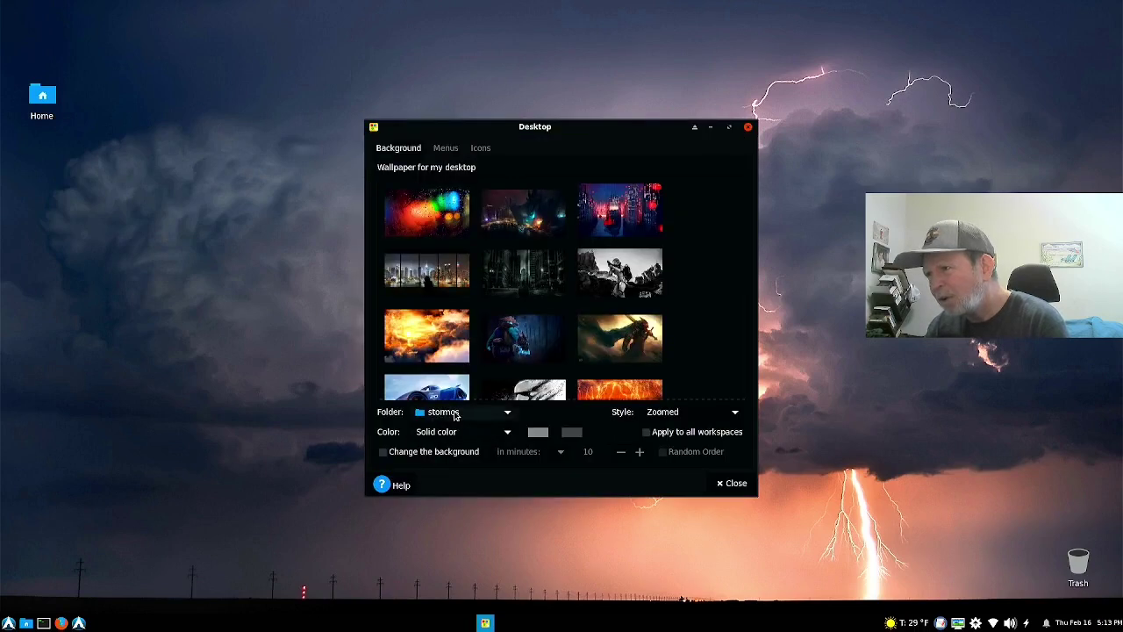
pyautogui.click(453, 414)
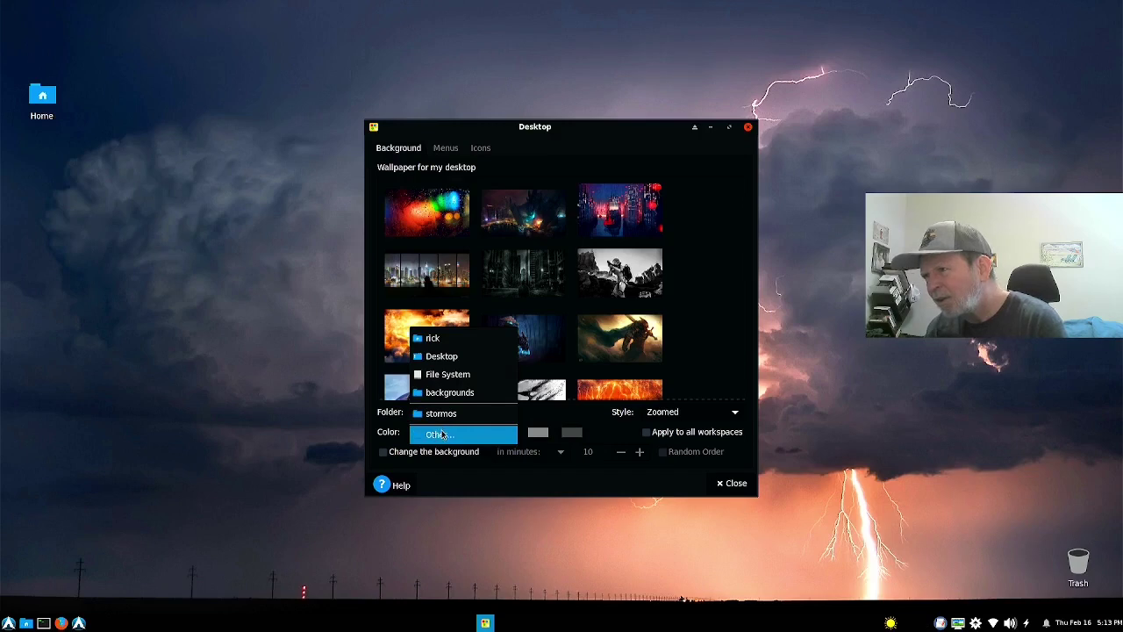
pyautogui.click(441, 433)
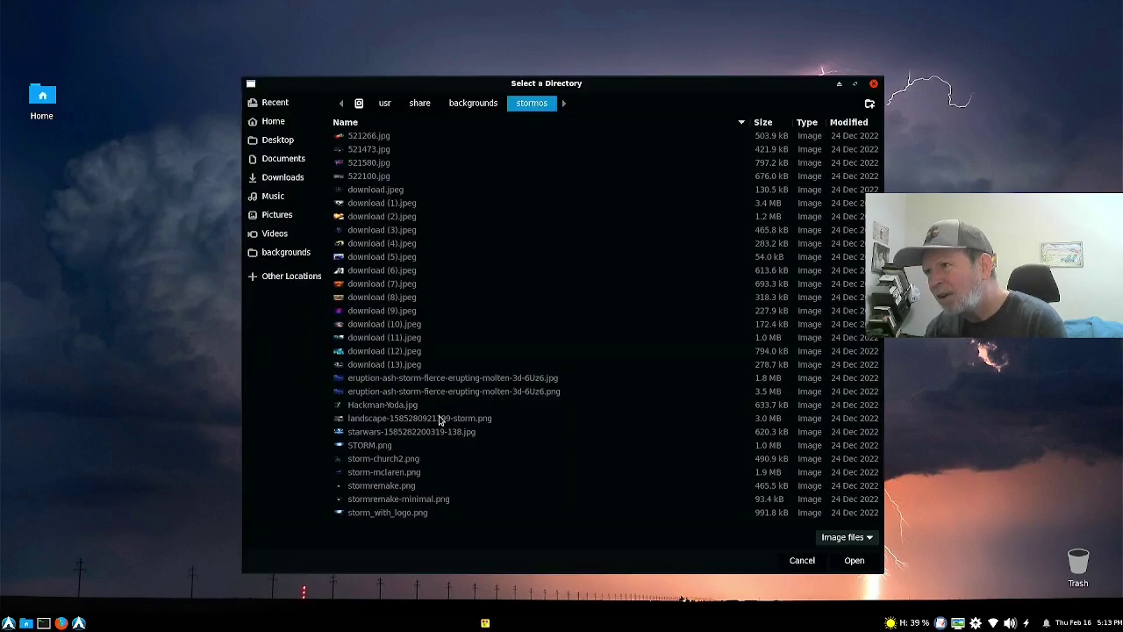
pyautogui.click(465, 106)
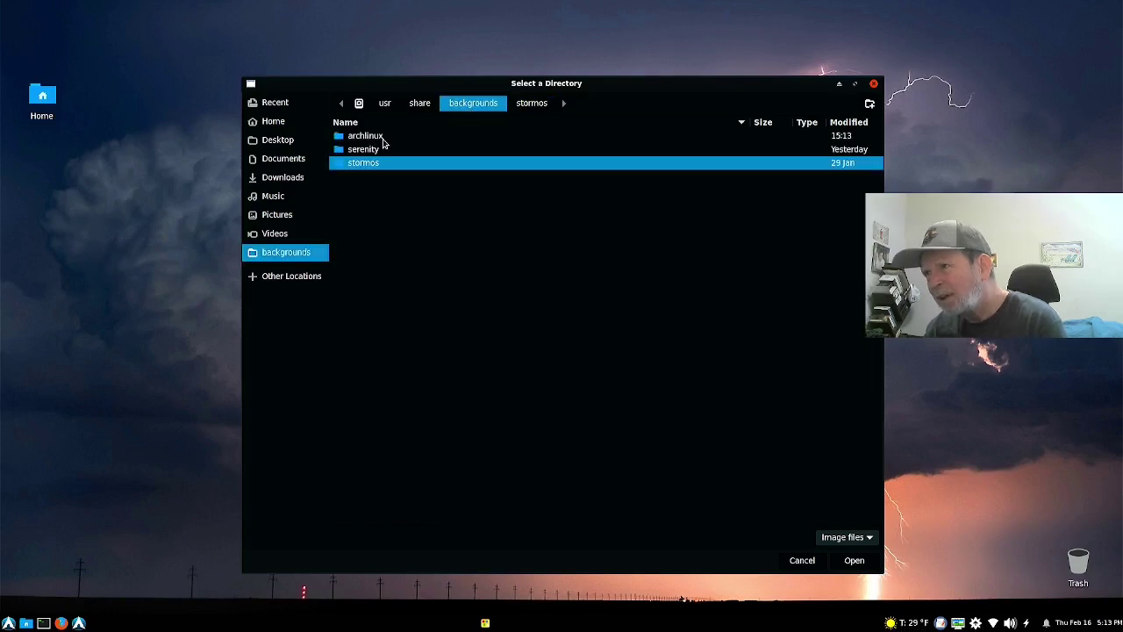
pyautogui.click(382, 142)
pyautogui.doubleClick(382, 142)
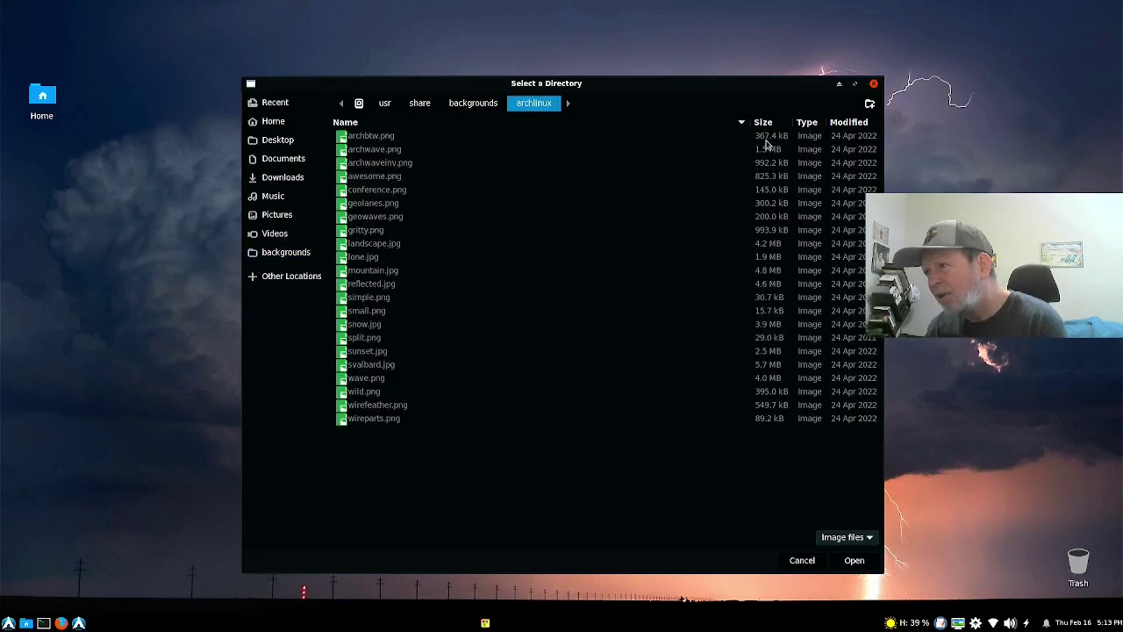
pyautogui.click(856, 561)
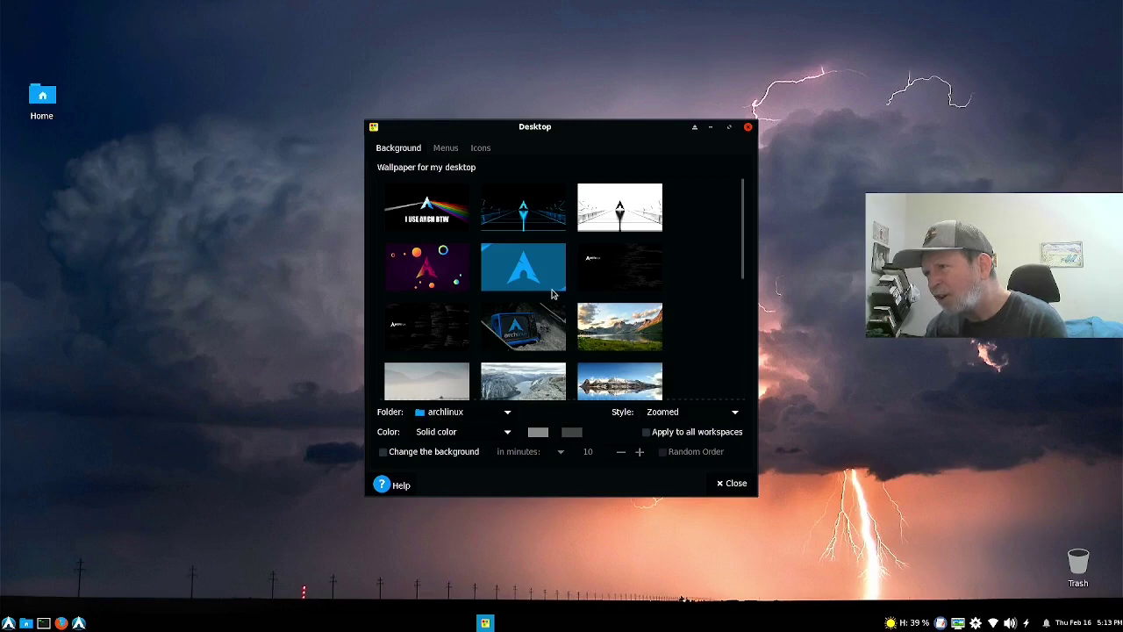
# Try the conference.png, archbtw.png, archwave.png and landscape.jpg wallpapers, moving the Desktop window aside to see them.
pyautogui.click(528, 280)
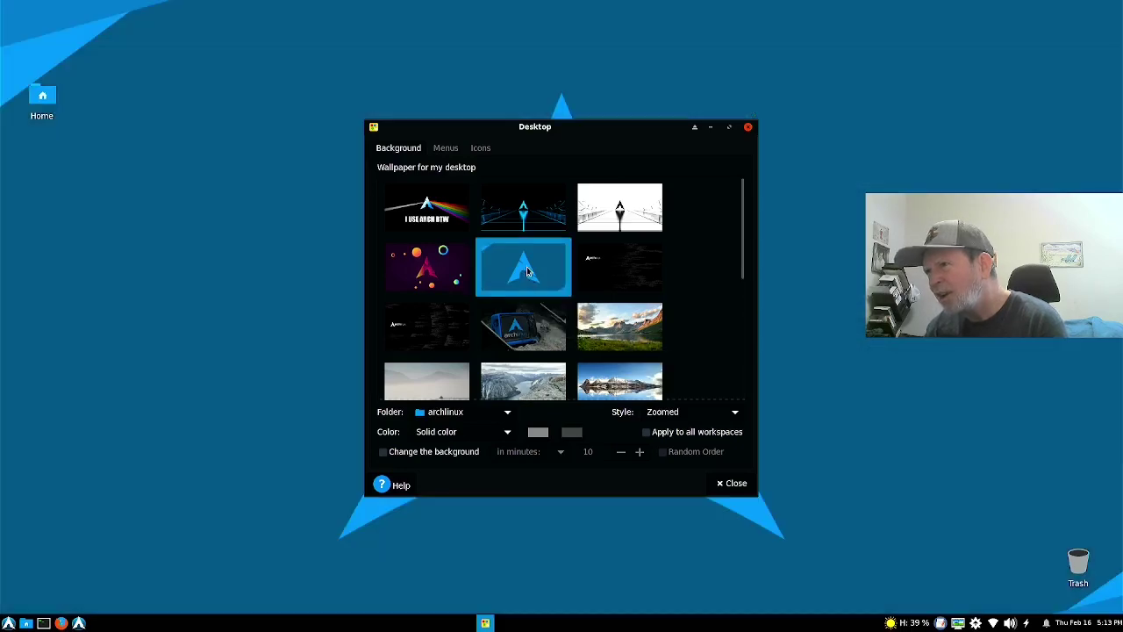
pyautogui.moveTo(480, 131); pyautogui.dragTo(115, 106)
pyautogui.click(65, 185)
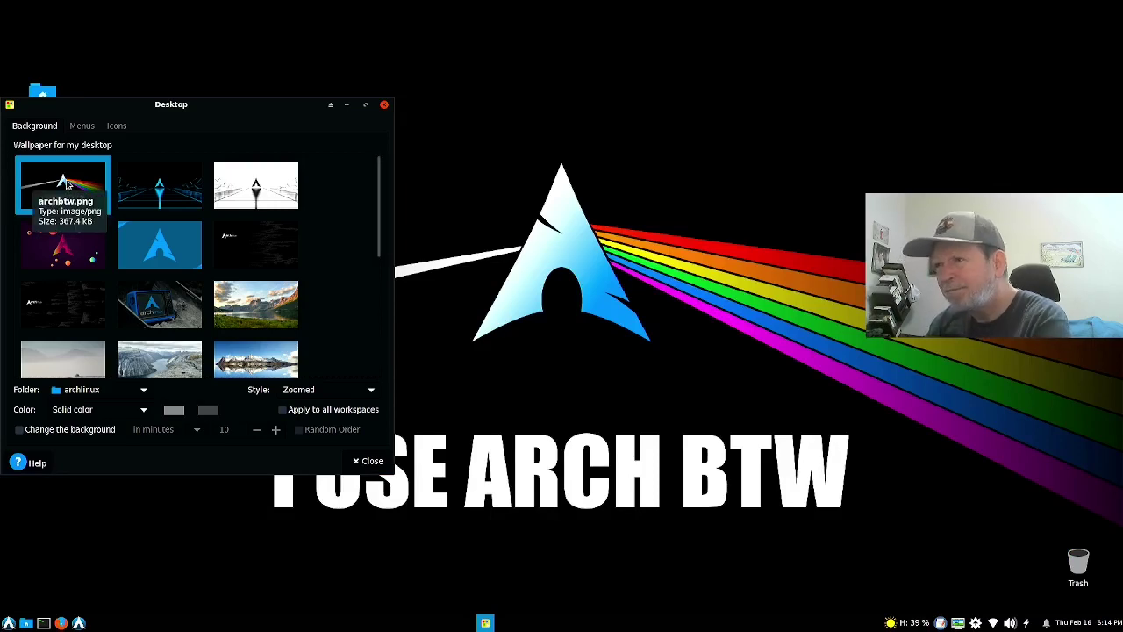
pyautogui.click(134, 191)
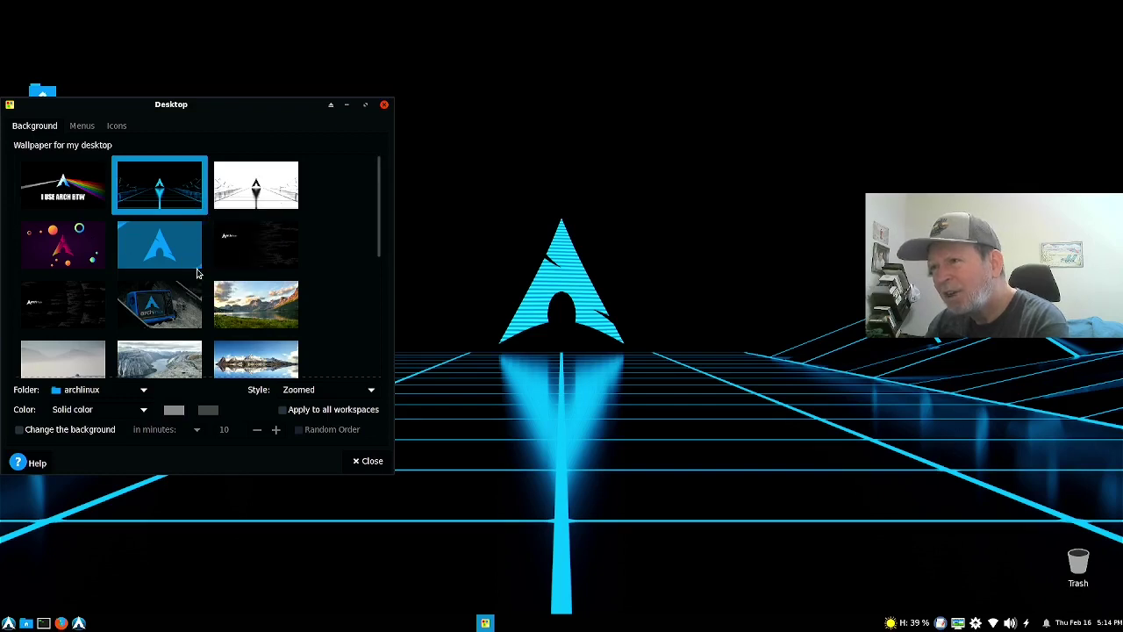
pyautogui.click(279, 323)
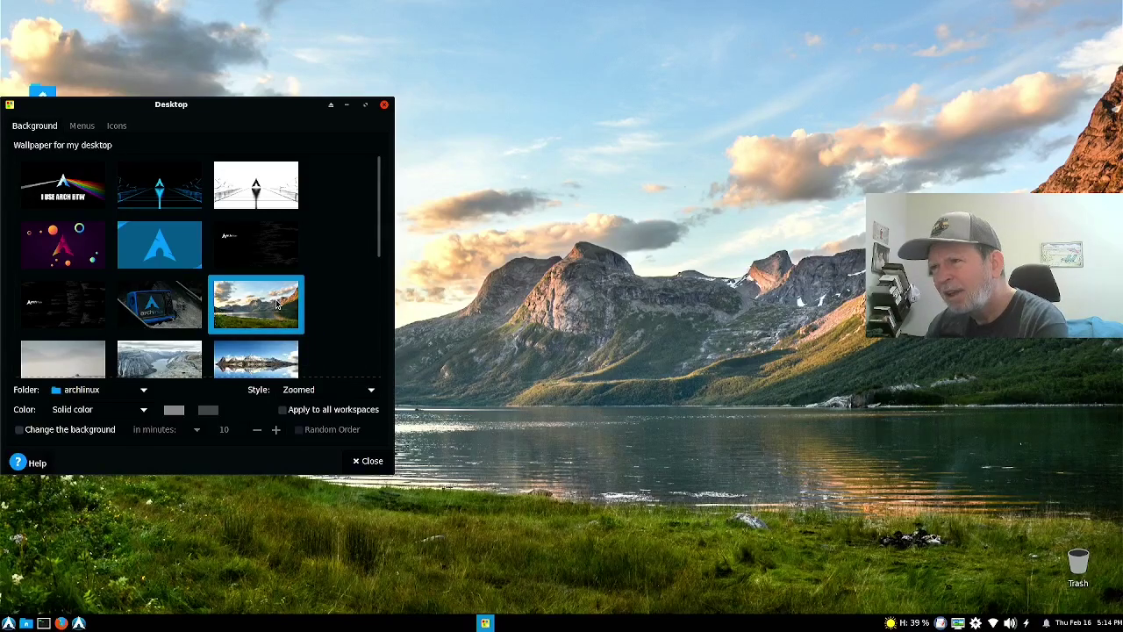
# Try the svalbard.jpg wallpaper, set sunset.jpg as the desktop background and close the desktop settings.
pyautogui.scroll(-3, 276, 303)
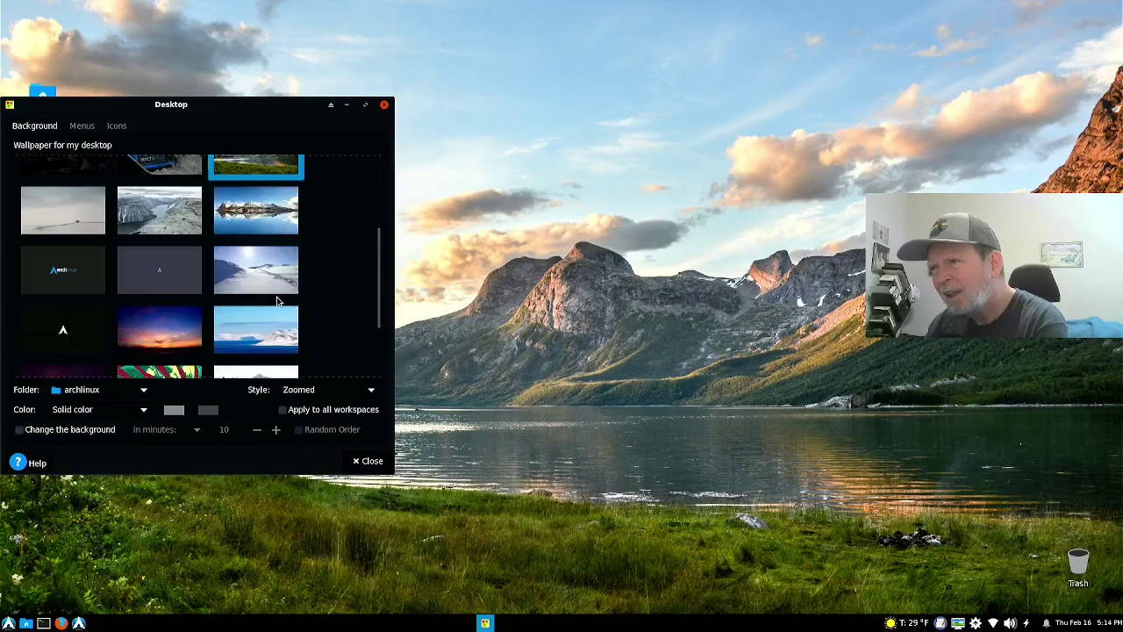
pyautogui.scroll(-2, 276, 301)
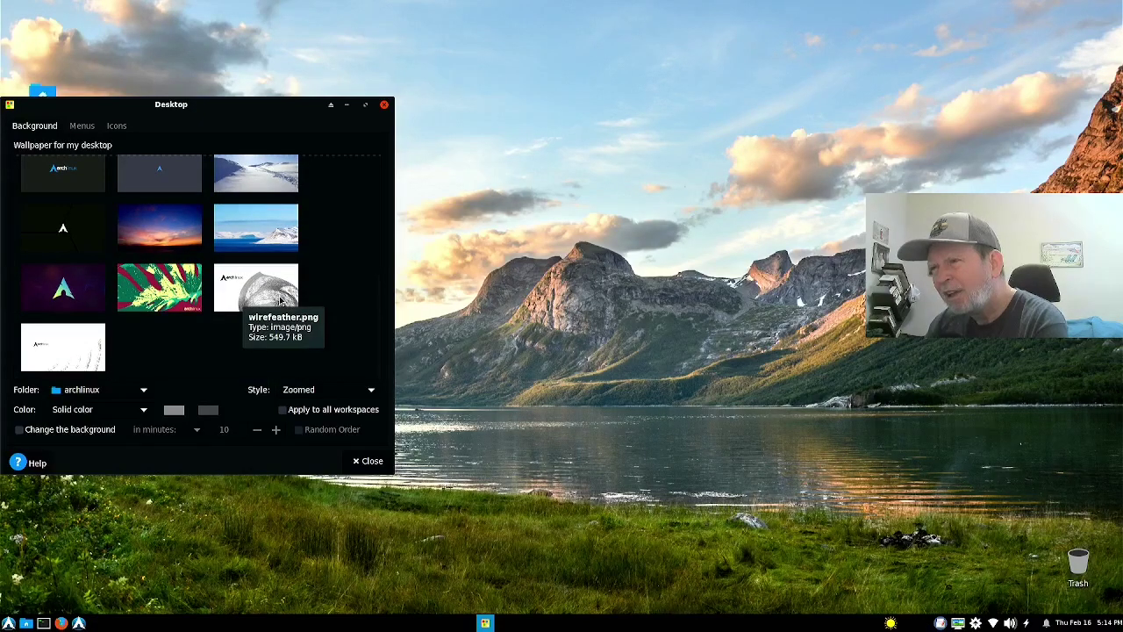
pyautogui.click(231, 232)
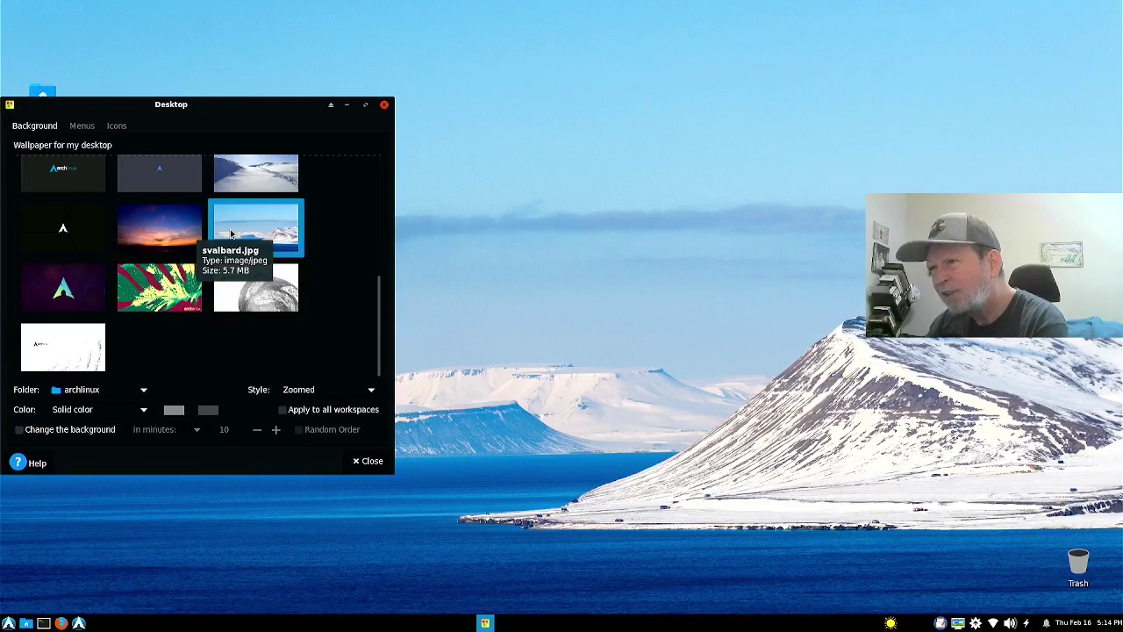
pyautogui.click(175, 241)
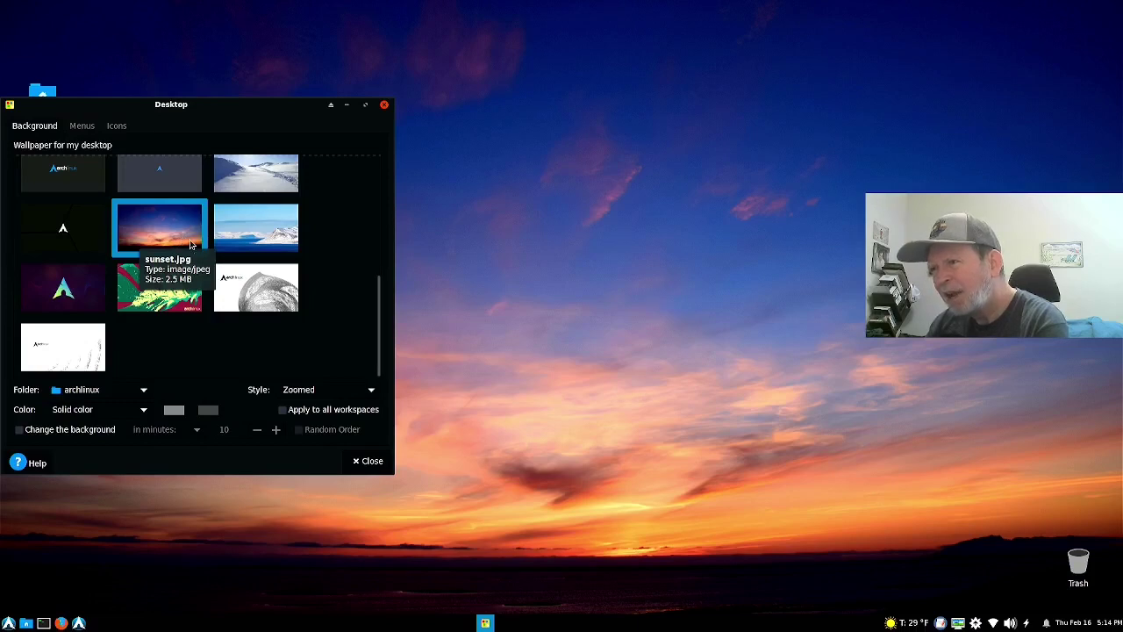
pyautogui.click(367, 461)
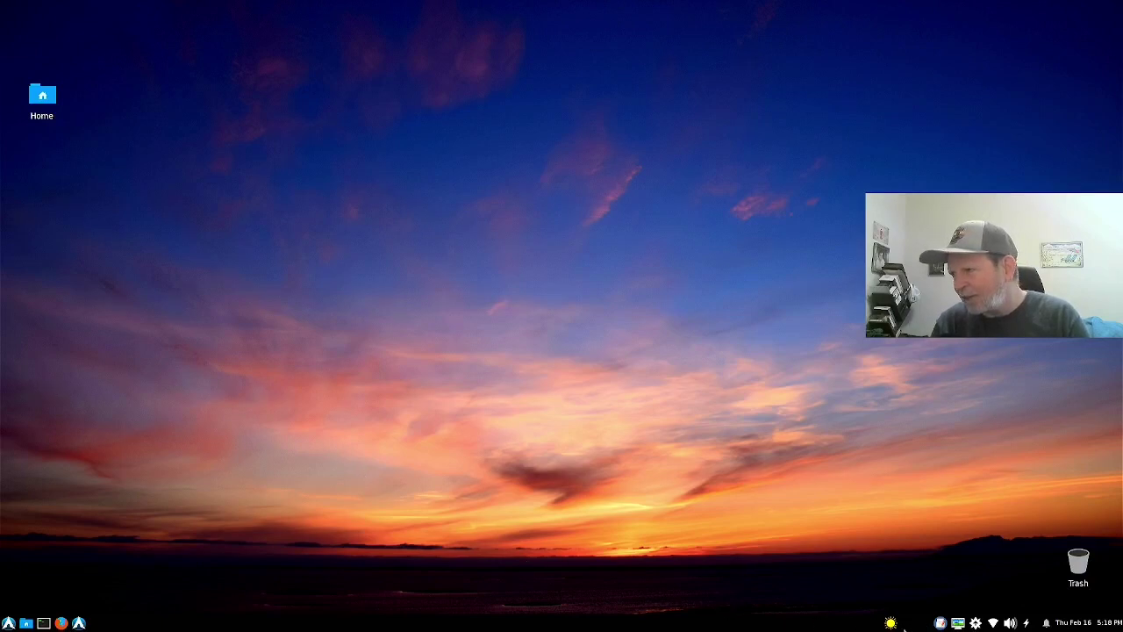
# Inspect the location properties of the panel's Weather Update plugin and close them.
pyautogui.moveTo(904, 625)
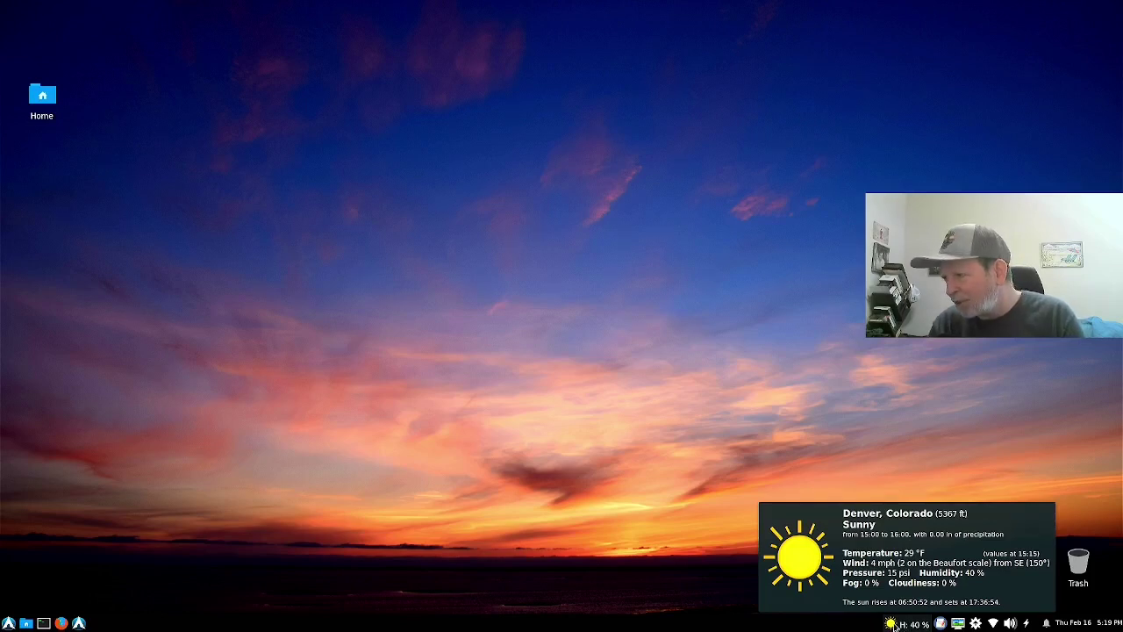
pyautogui.rightClick(904, 626)
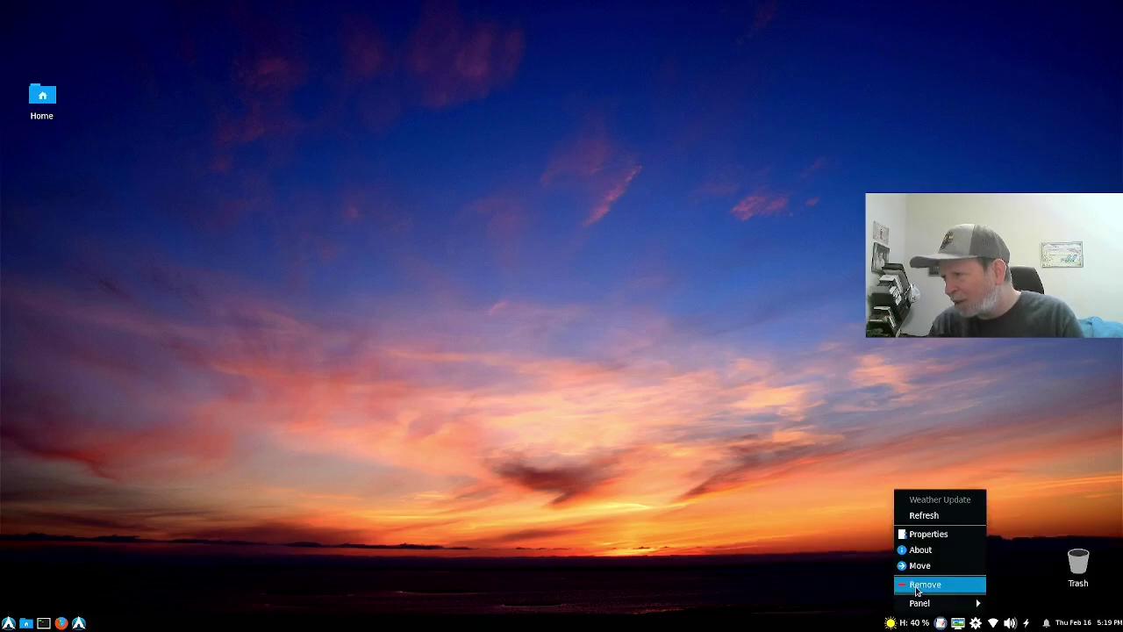
pyautogui.click(925, 539)
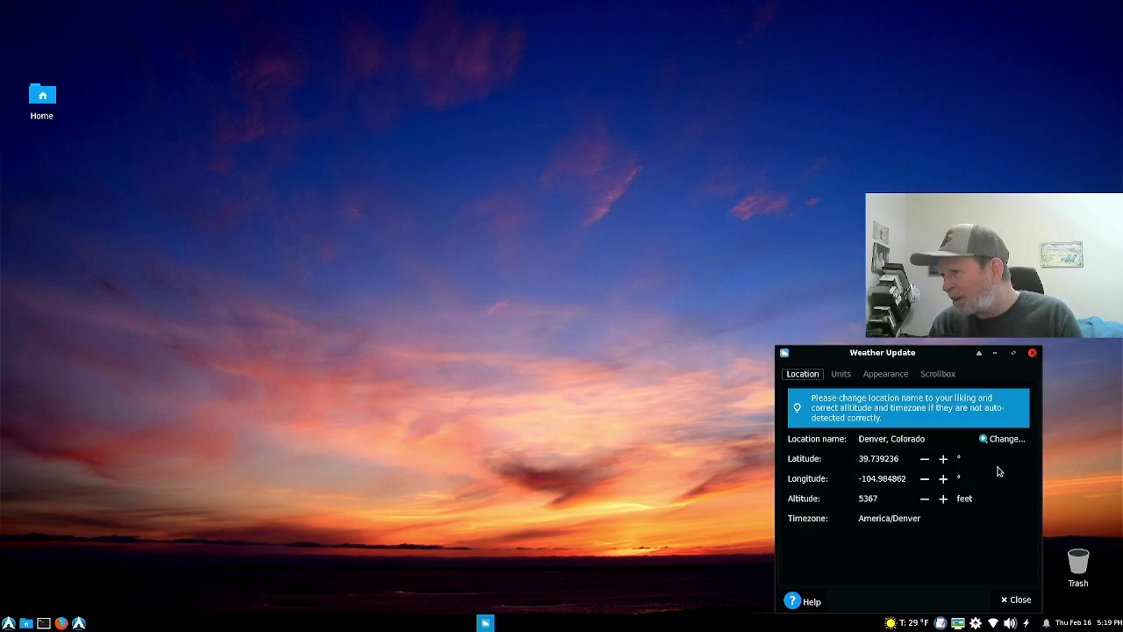
pyautogui.click(1003, 600)
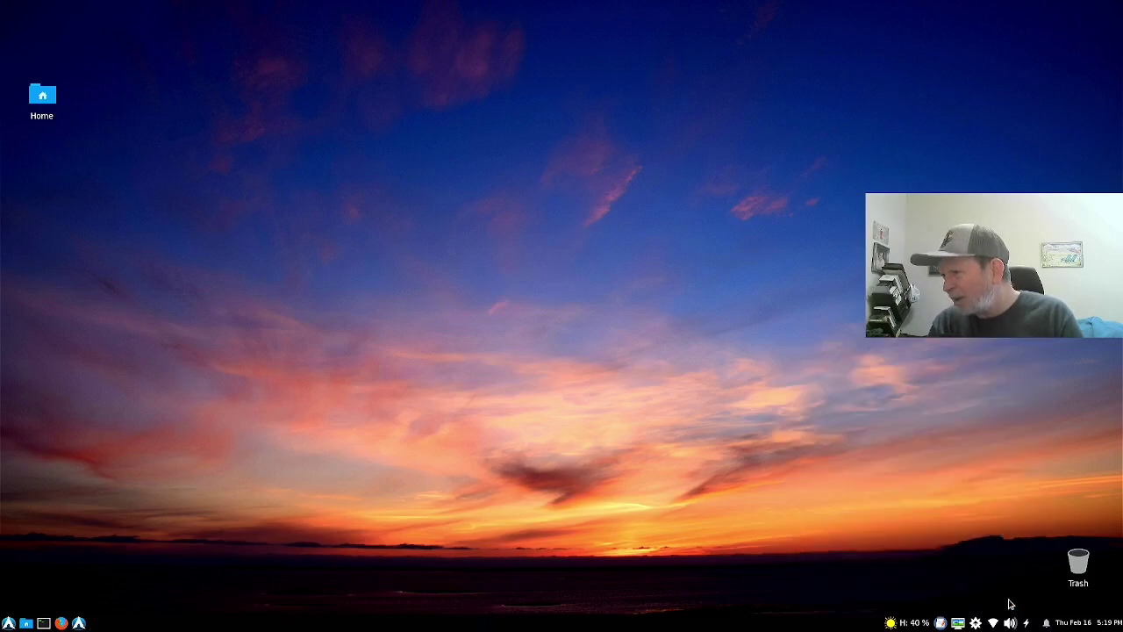
# Inspect the mailbox, external program, icon and log properties of the Mail Watcher plugin and close them.
pyautogui.rightClick(939, 622)
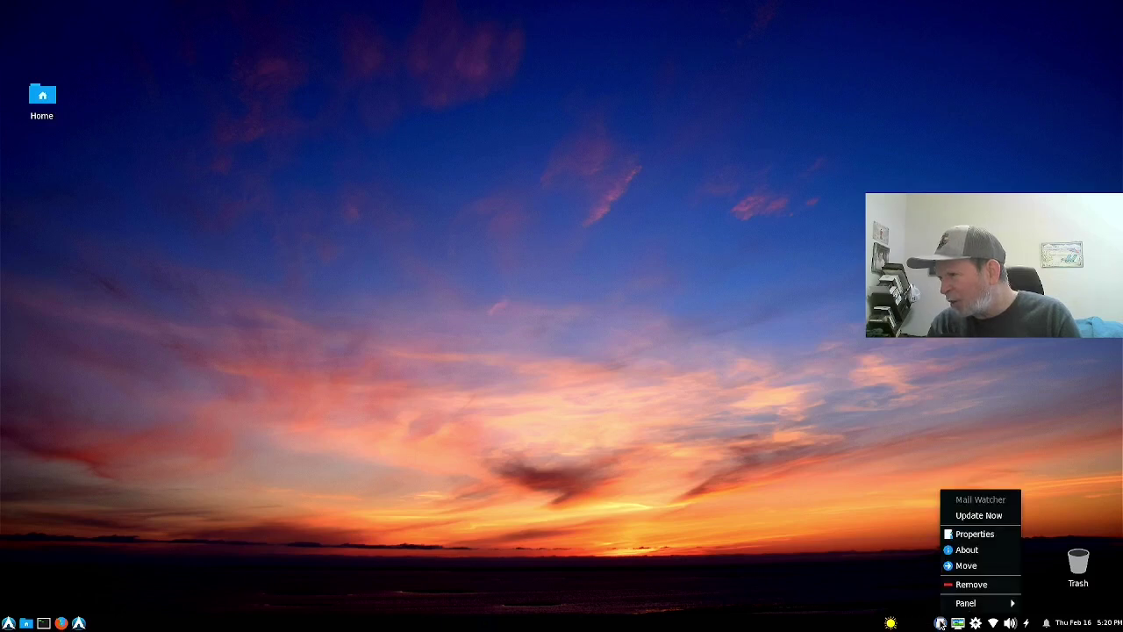
pyautogui.click(975, 535)
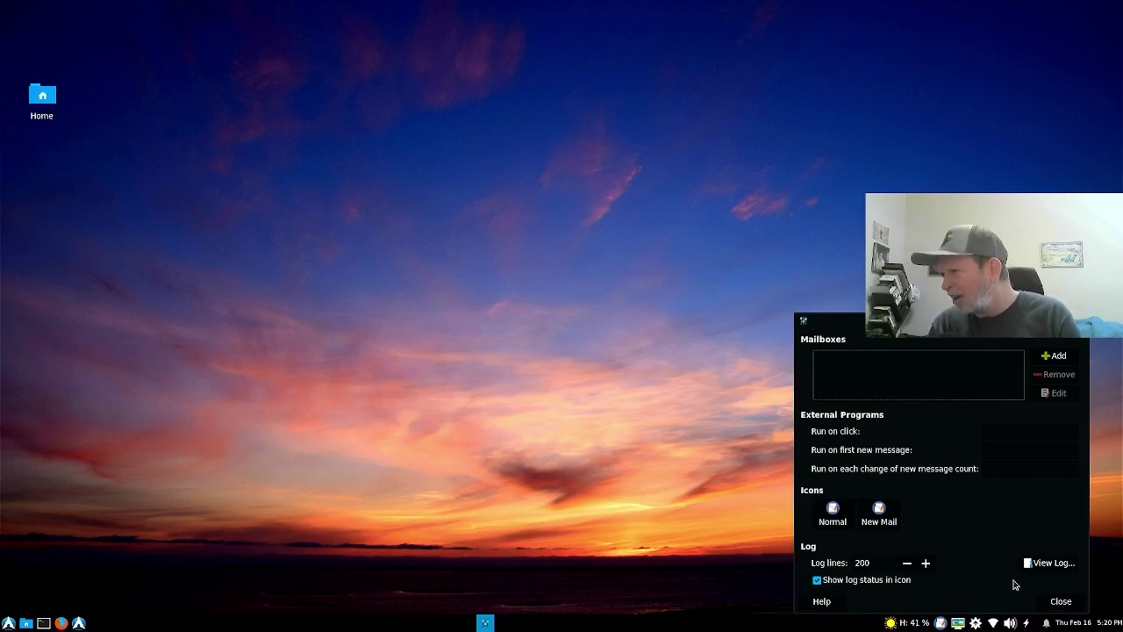
pyautogui.click(1059, 601)
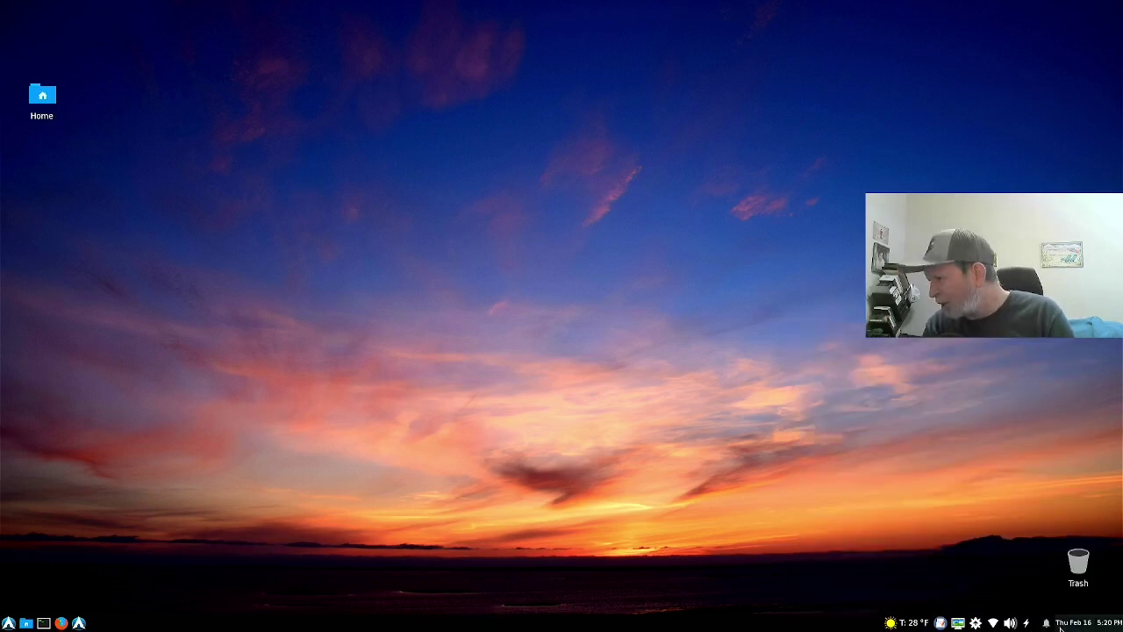
pyautogui.moveTo(1064, 626)
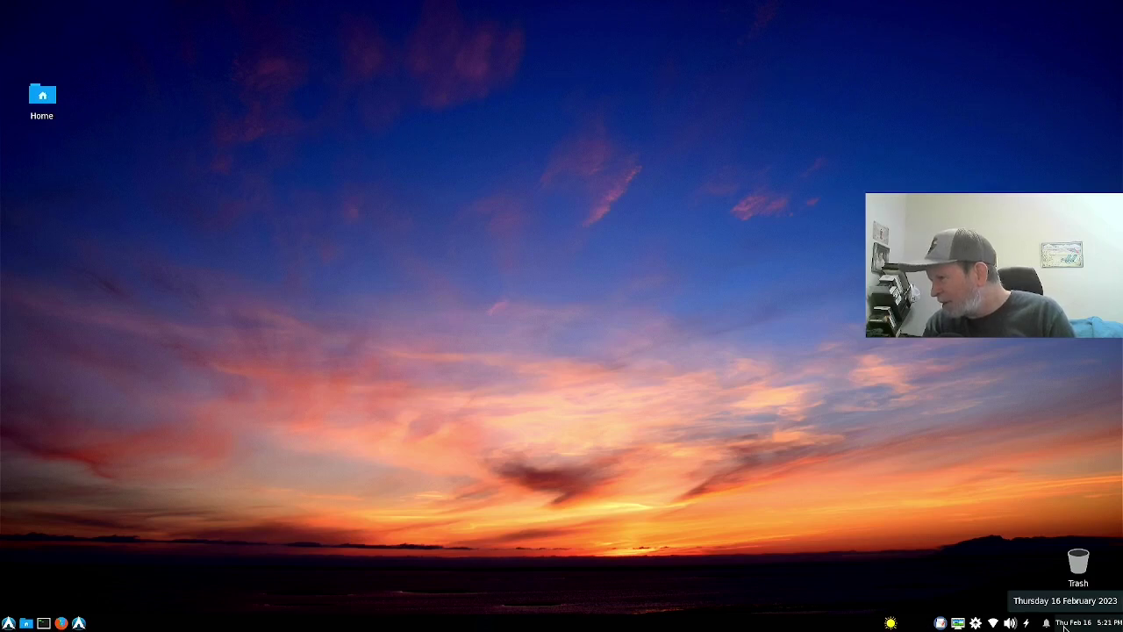
# Show and hide the panel clock's calendar, and open the clock's properties.
pyautogui.click(1064, 626)
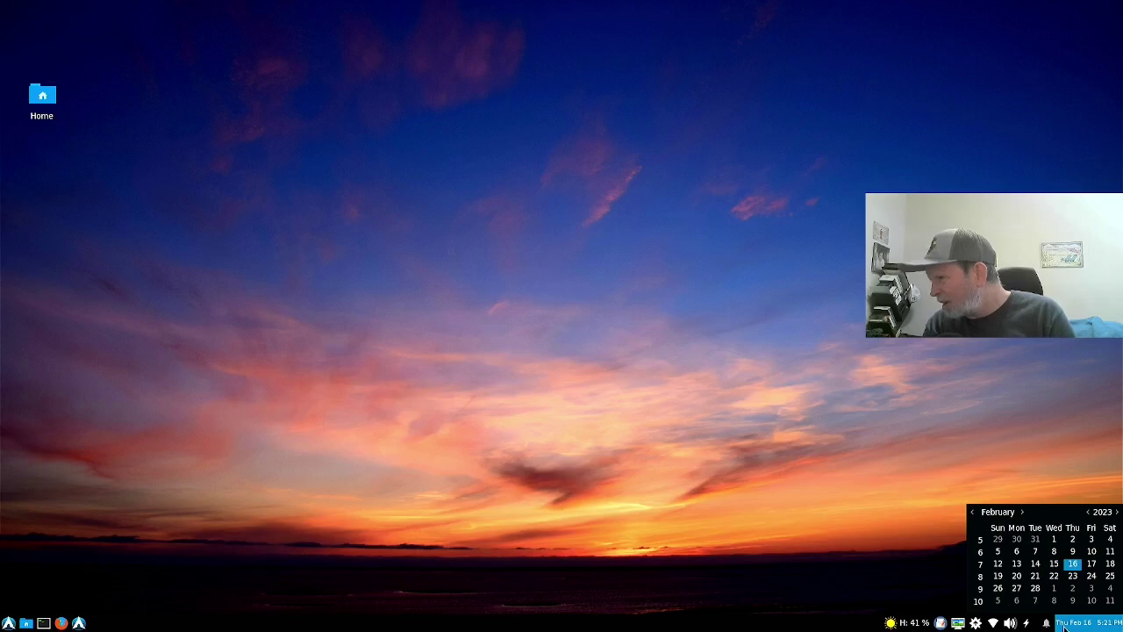
pyautogui.click(1064, 627)
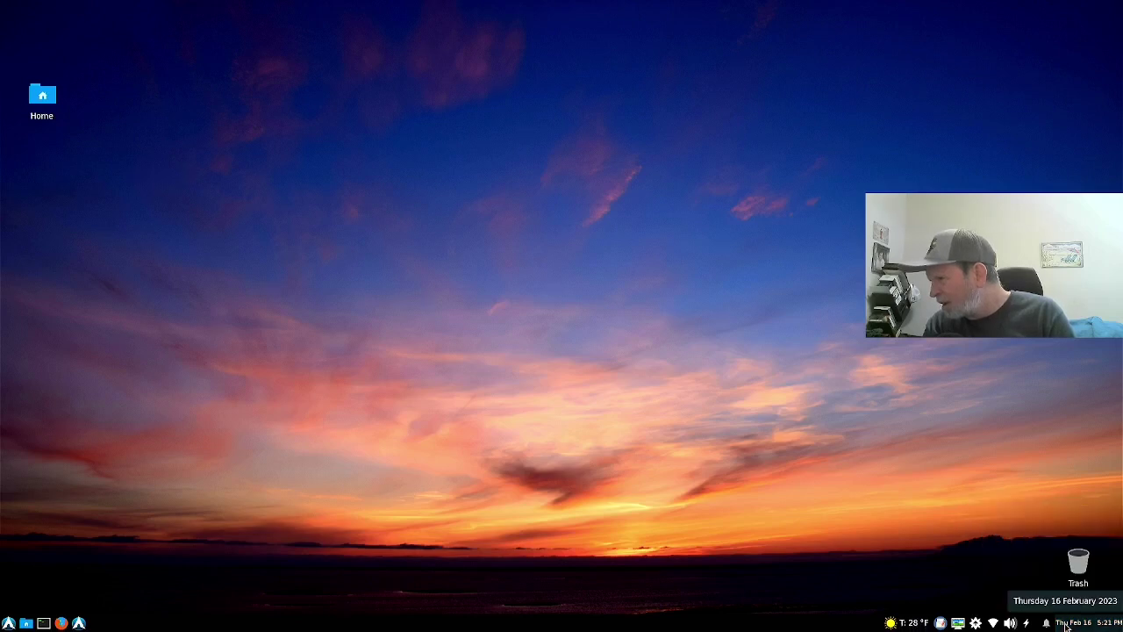
pyautogui.rightClick(1065, 625)
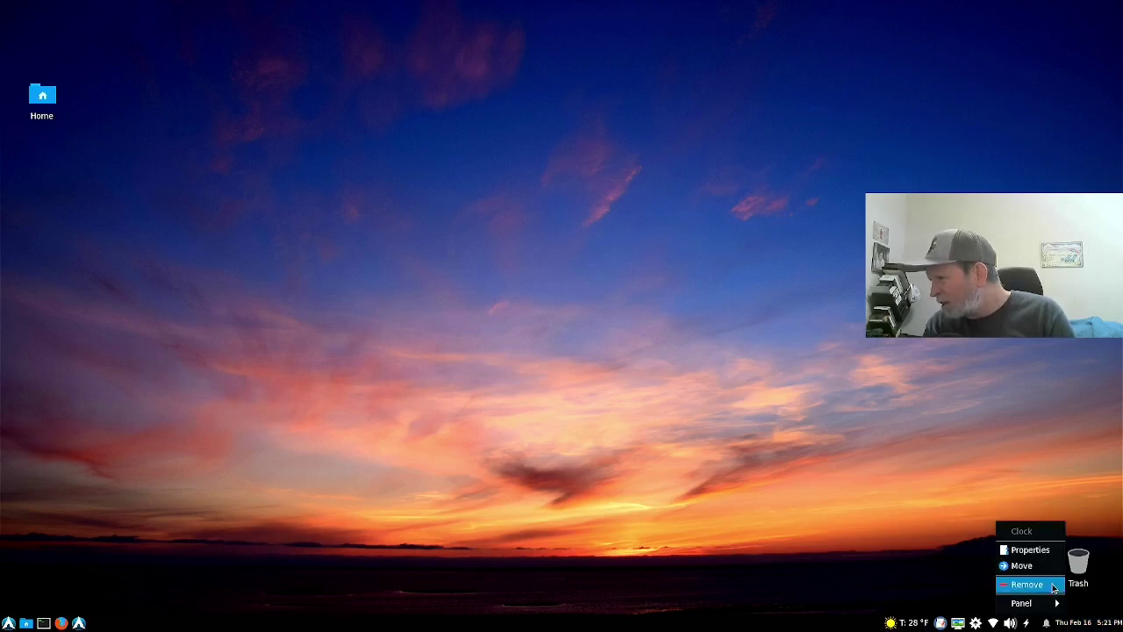
pyautogui.click(1039, 553)
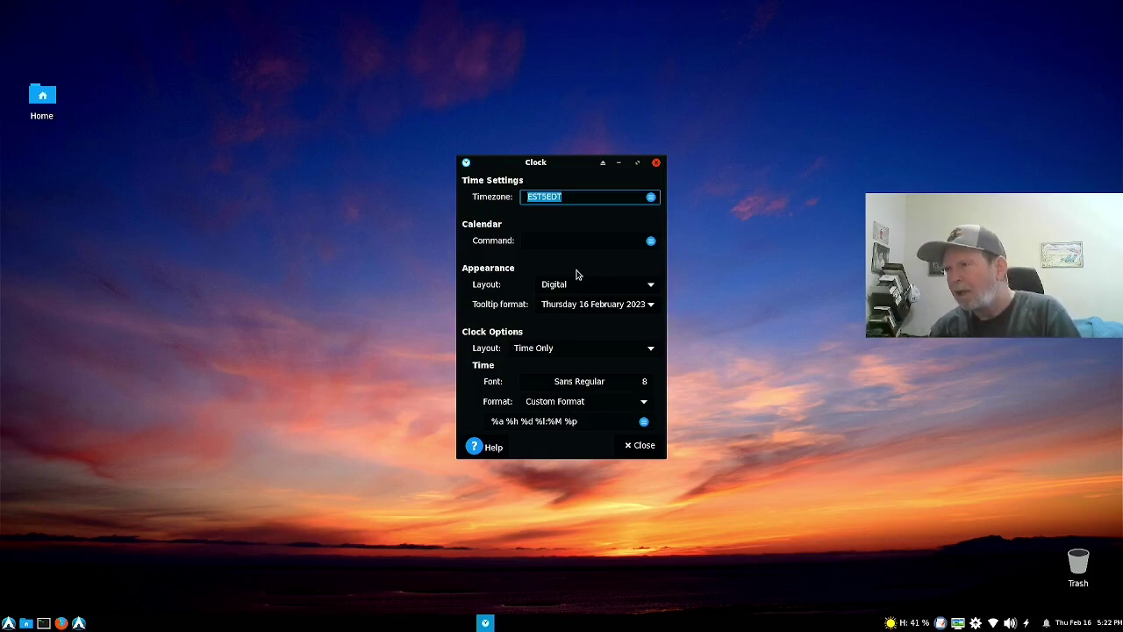
# Set the panel clock's timezone to MST7MDT.
pyautogui.click(591, 201)
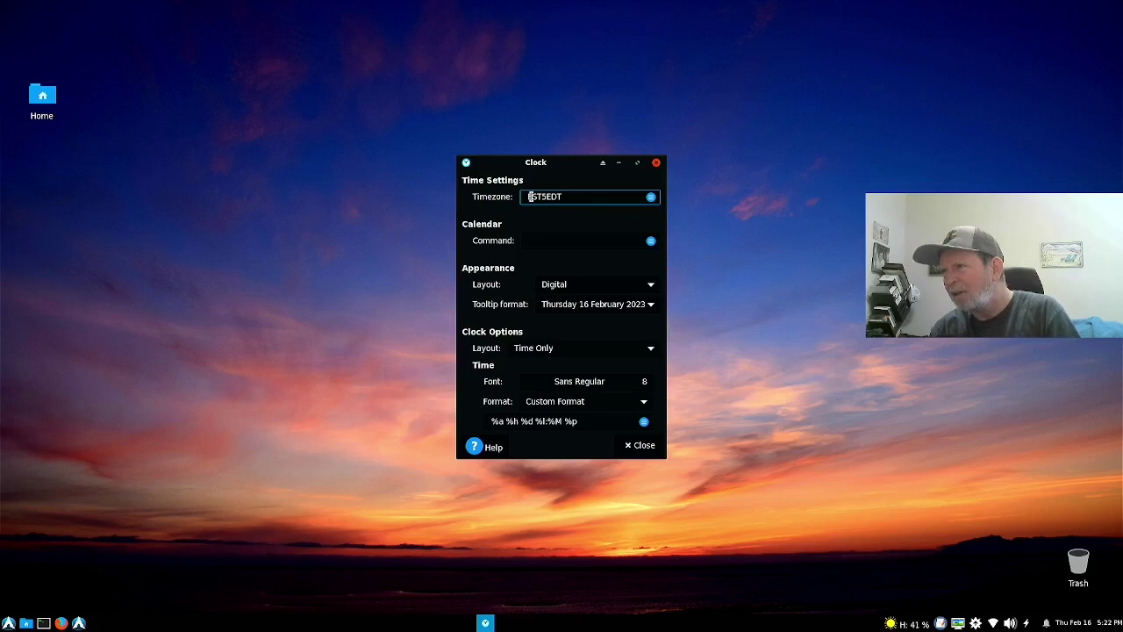
pyautogui.press('Home')
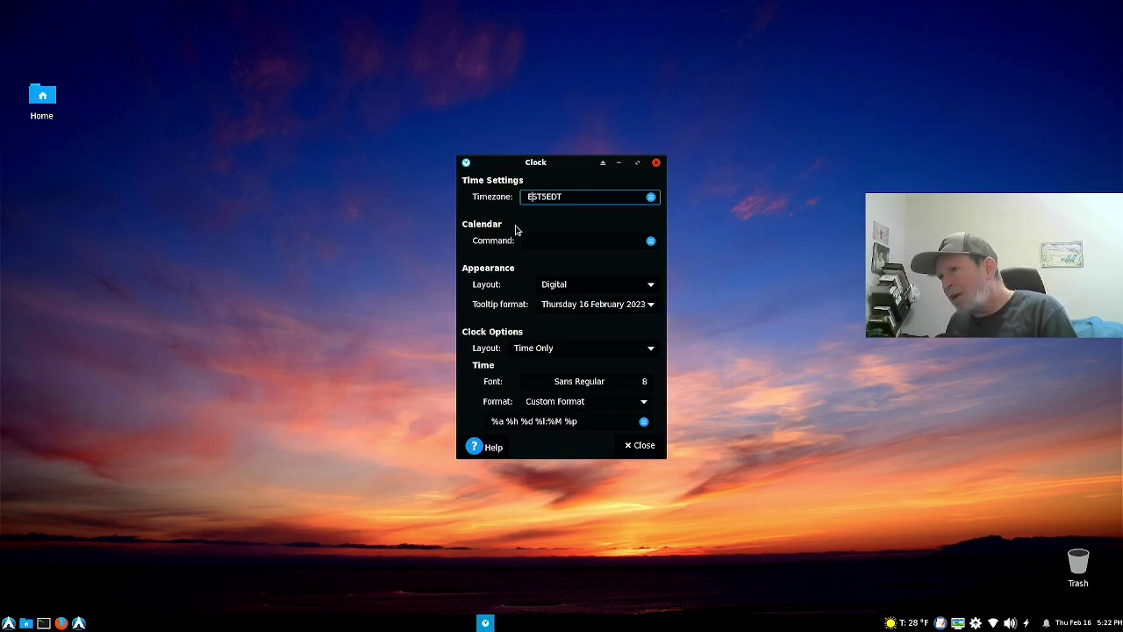
pyautogui.press('Delete')
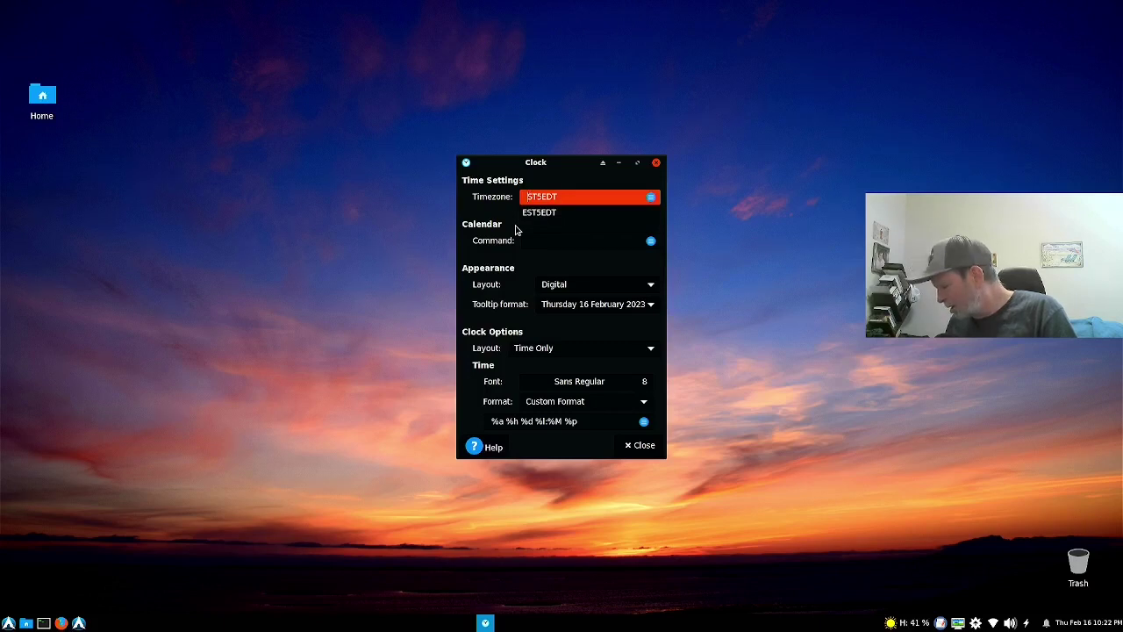
pyautogui.write('m')
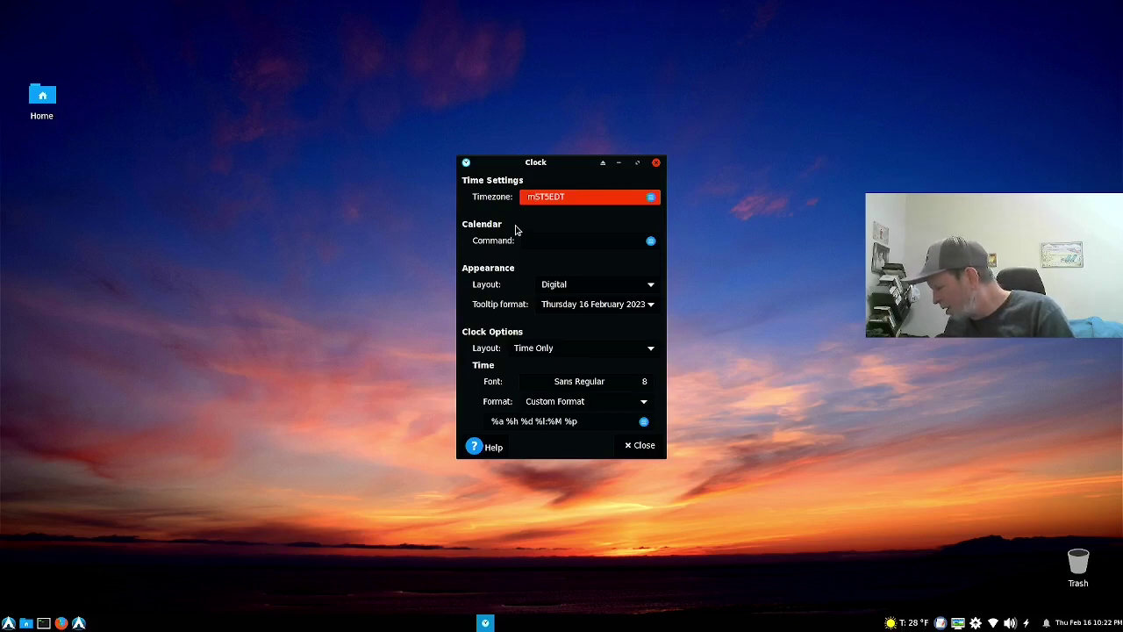
pyautogui.press('BackSpace')
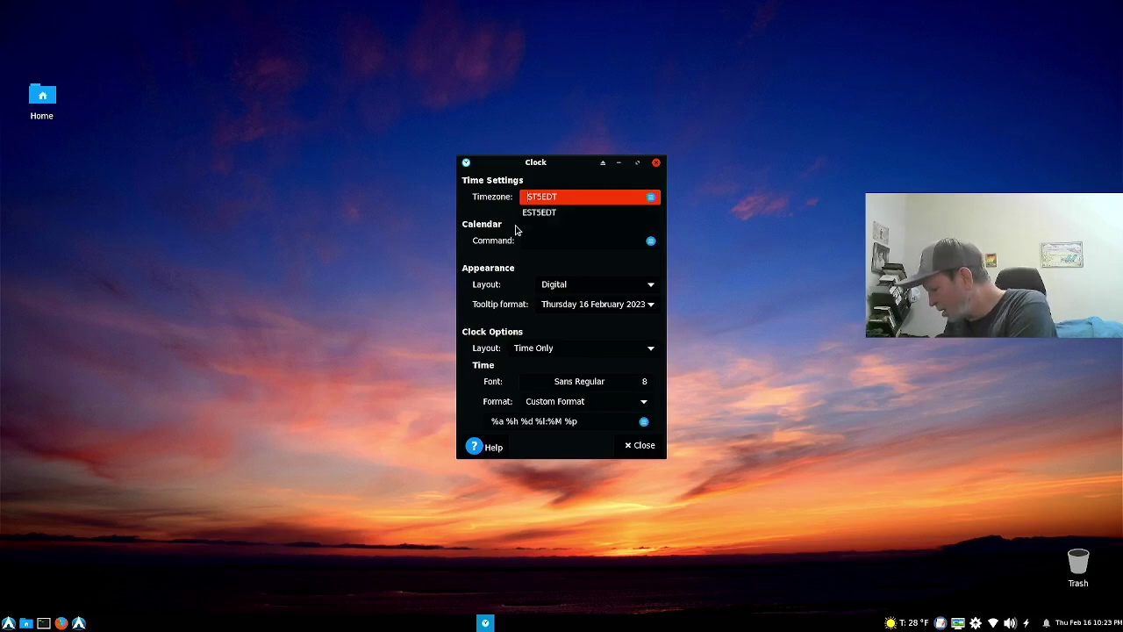
pyautogui.write('M')
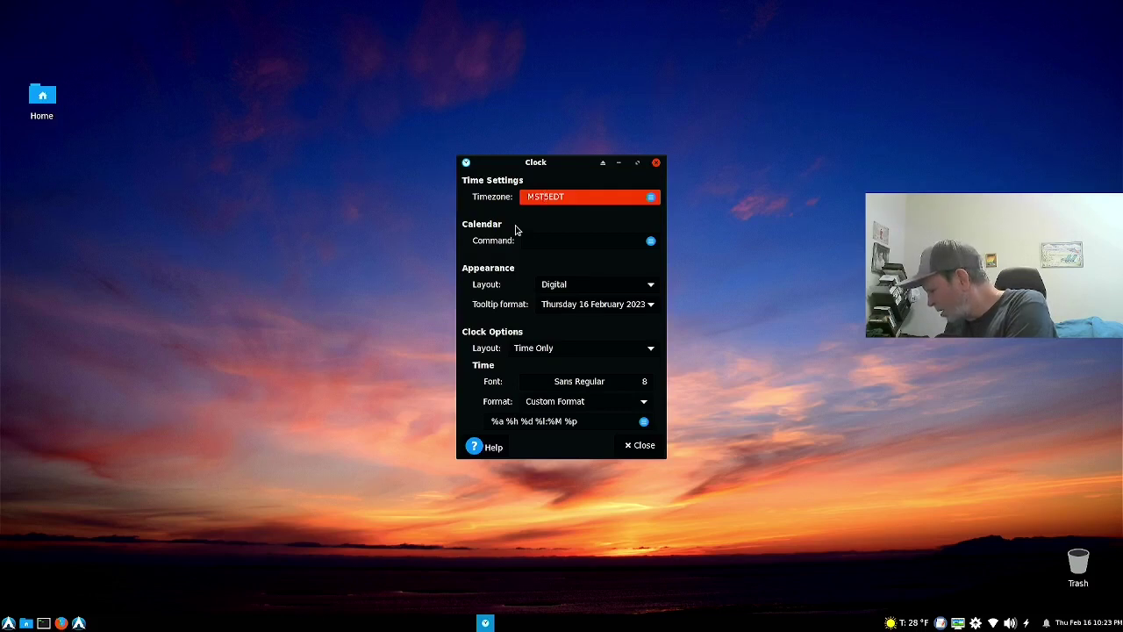
pyautogui.press('BackSpace')
pyautogui.write('7')
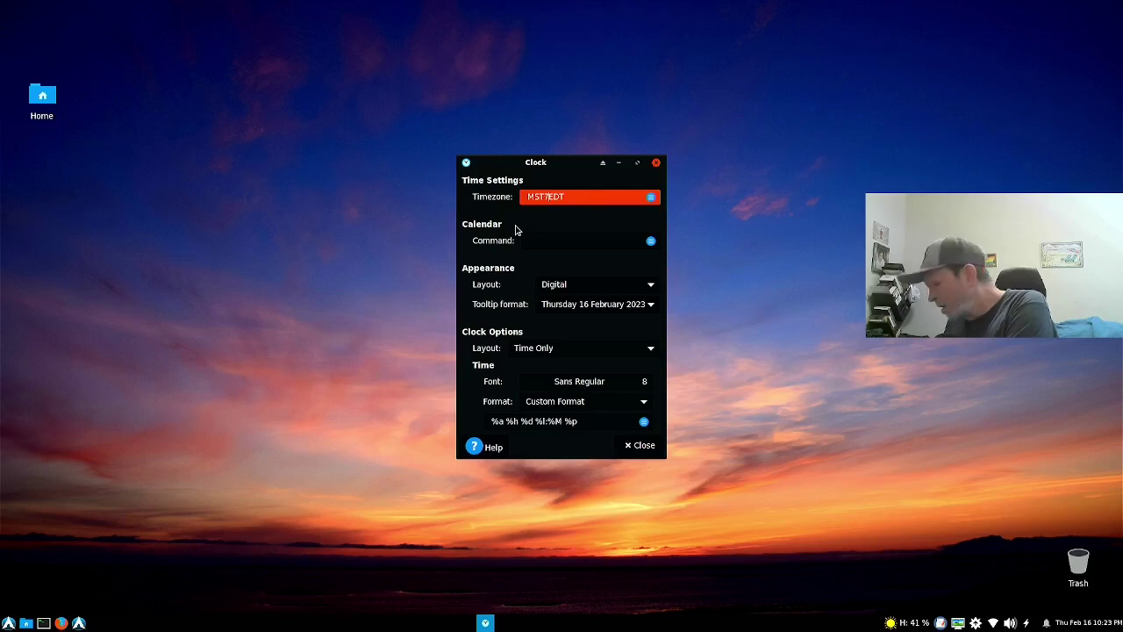
pyautogui.press('Delete')
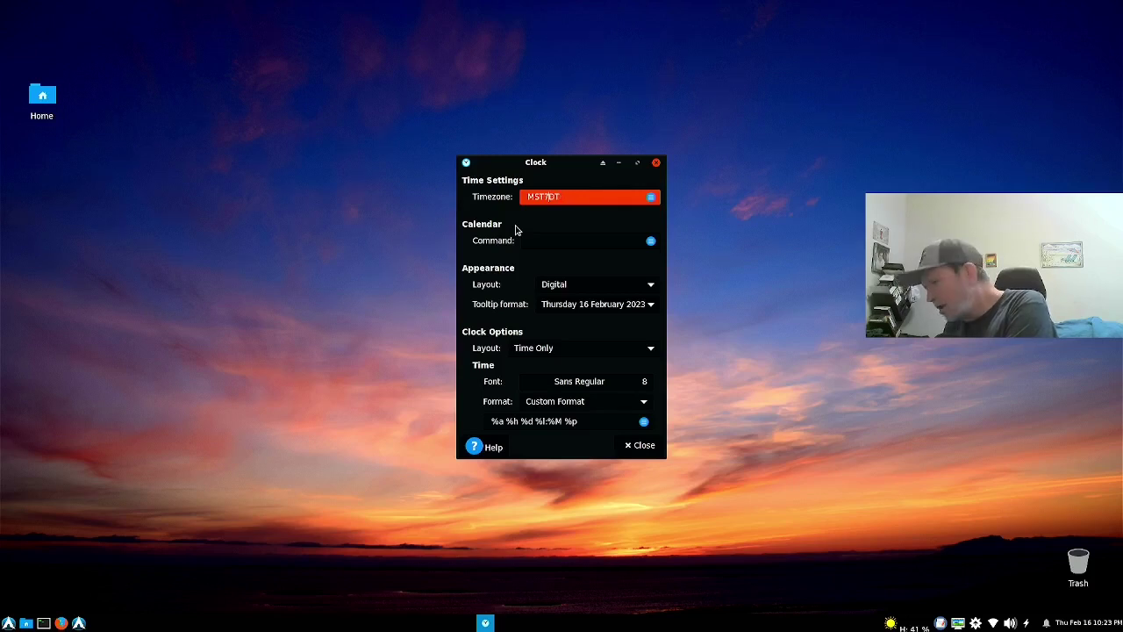
pyautogui.write('M')
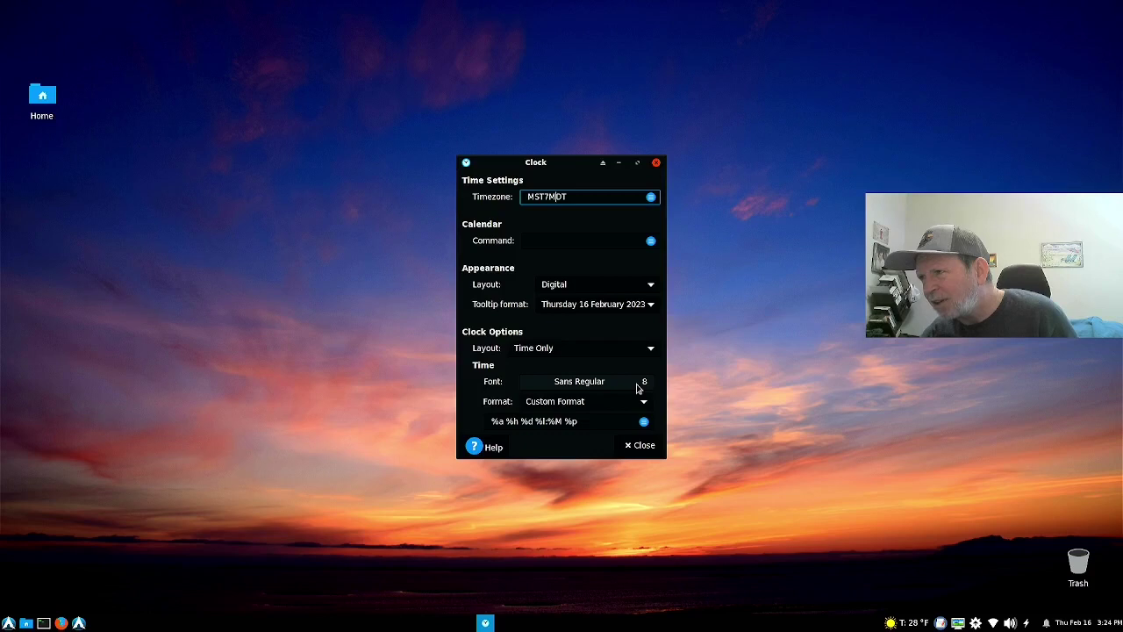
# Set the clock's Sans Regular time font to size 11 and close the clock properties.
pyautogui.click(630, 386)
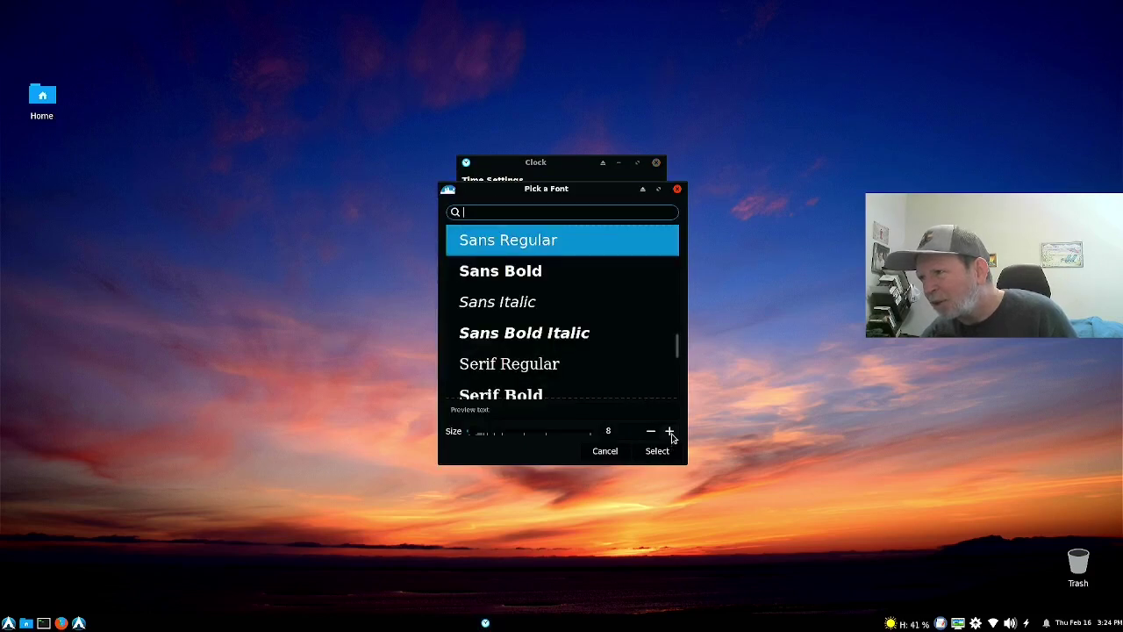
pyautogui.click(669, 430)
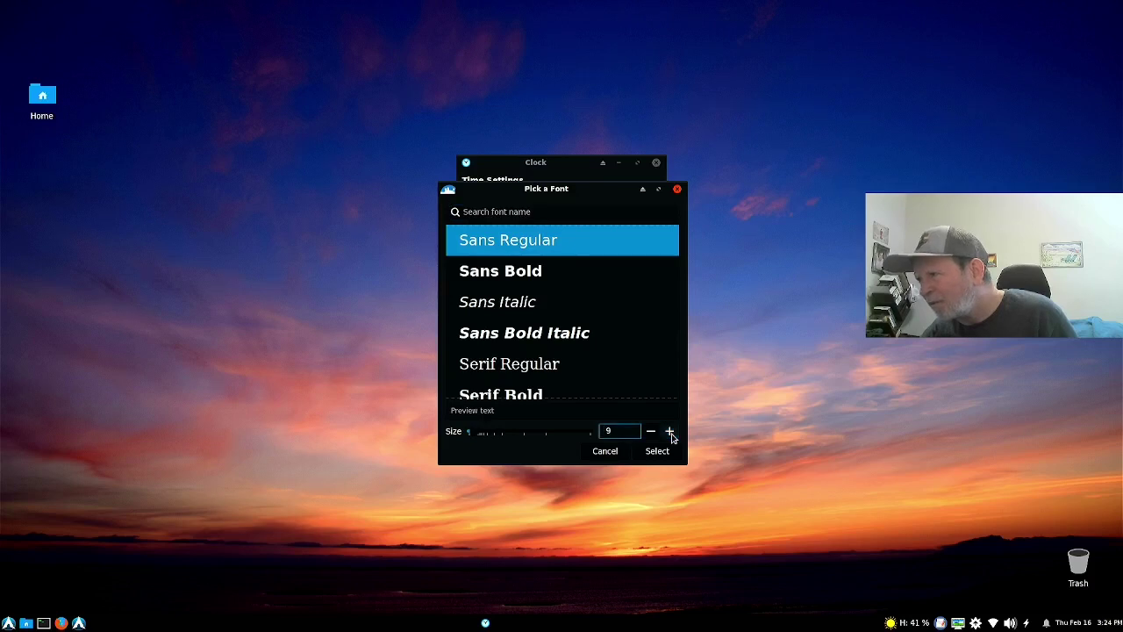
pyautogui.click(669, 431)
pyautogui.click(670, 431)
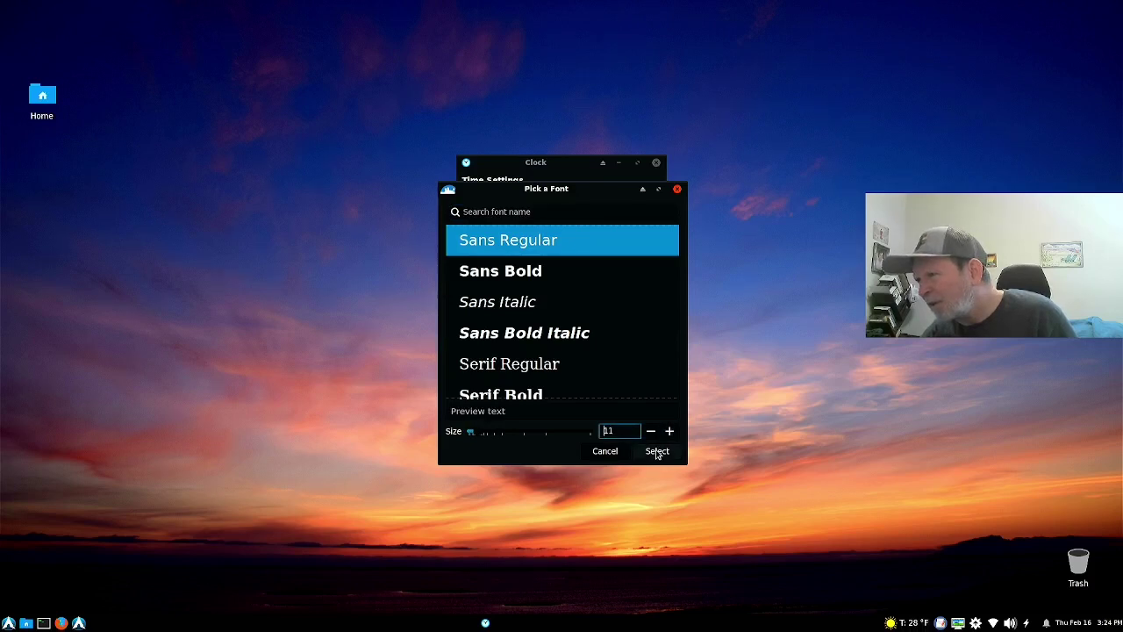
pyautogui.click(657, 451)
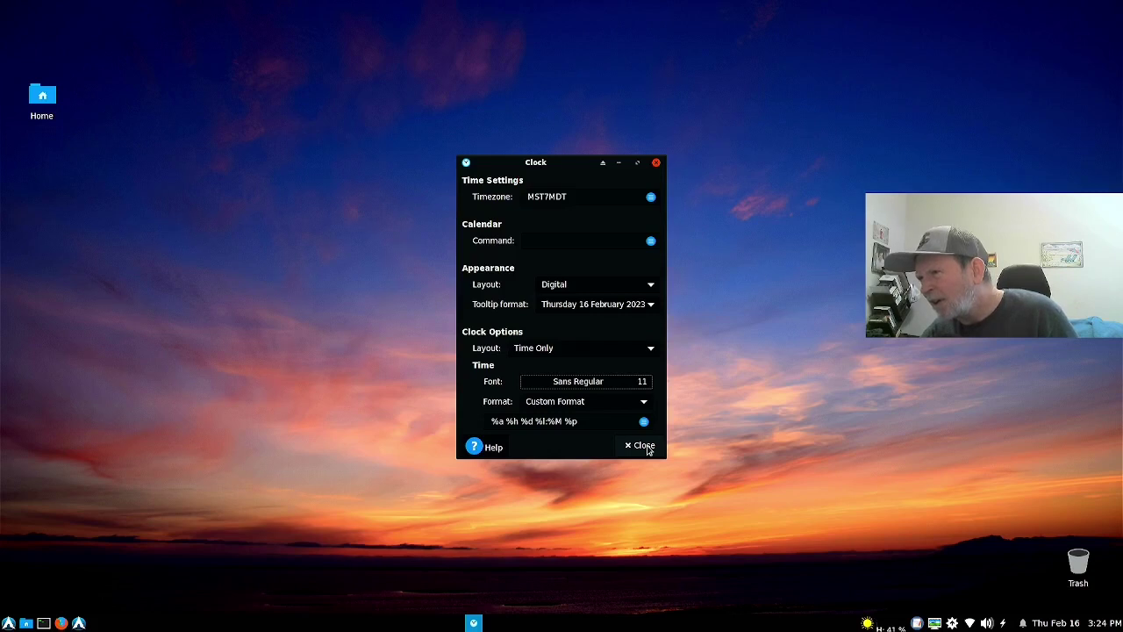
pyautogui.click(646, 447)
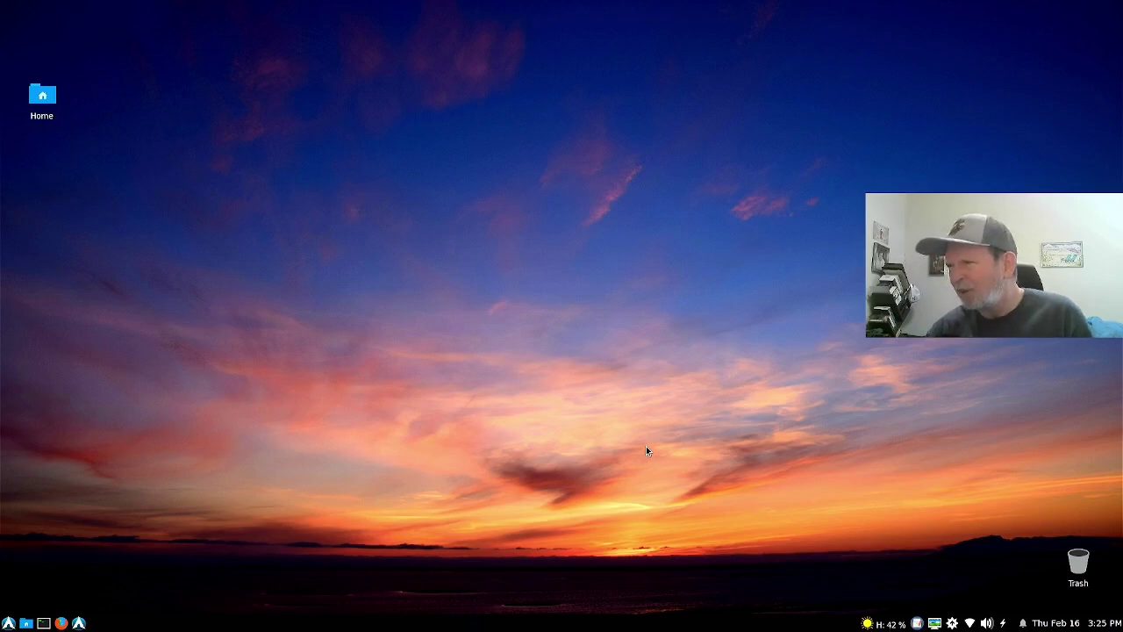
# Select the Noise wallpaper in the LiveWallpaper preferences and close them.
pyautogui.click(935, 622)
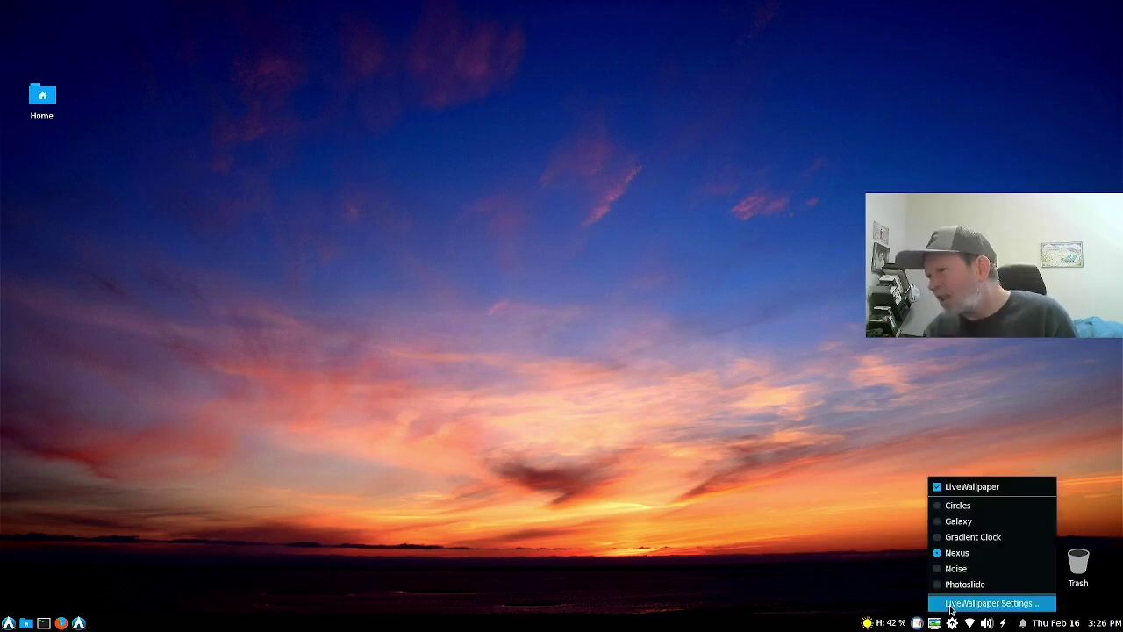
pyautogui.click(973, 602)
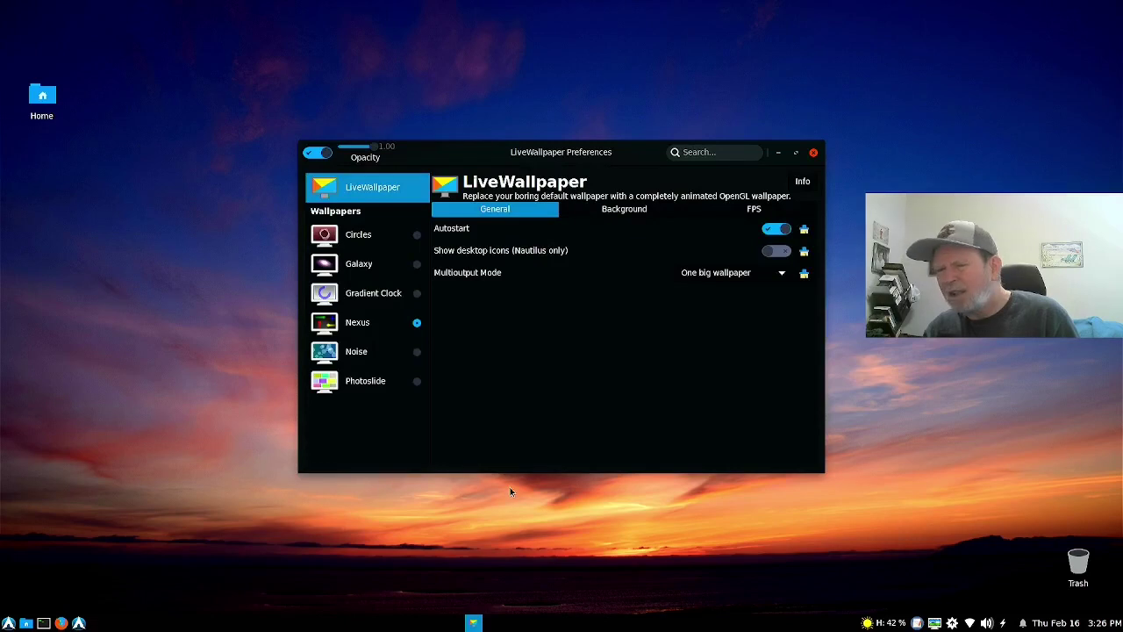
pyautogui.click(416, 358)
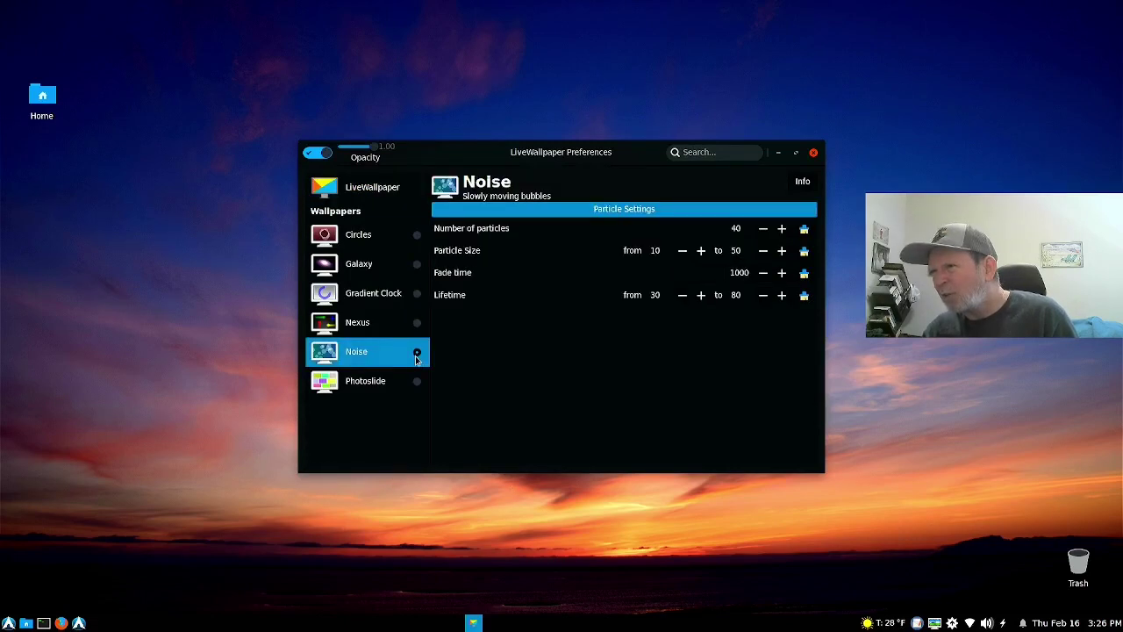
pyautogui.click(813, 152)
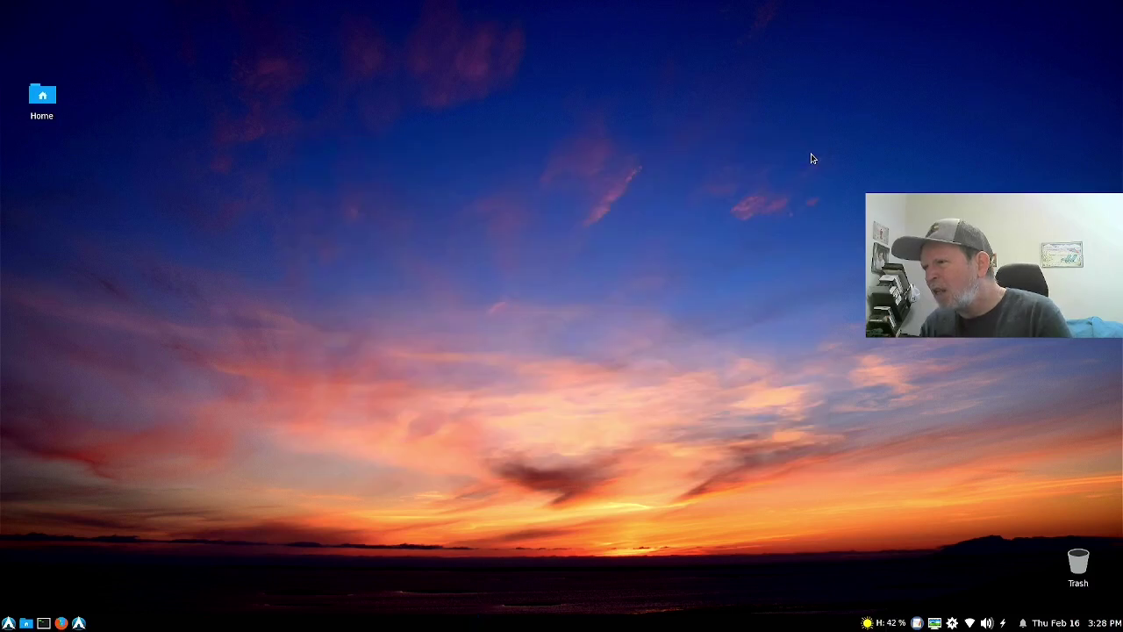